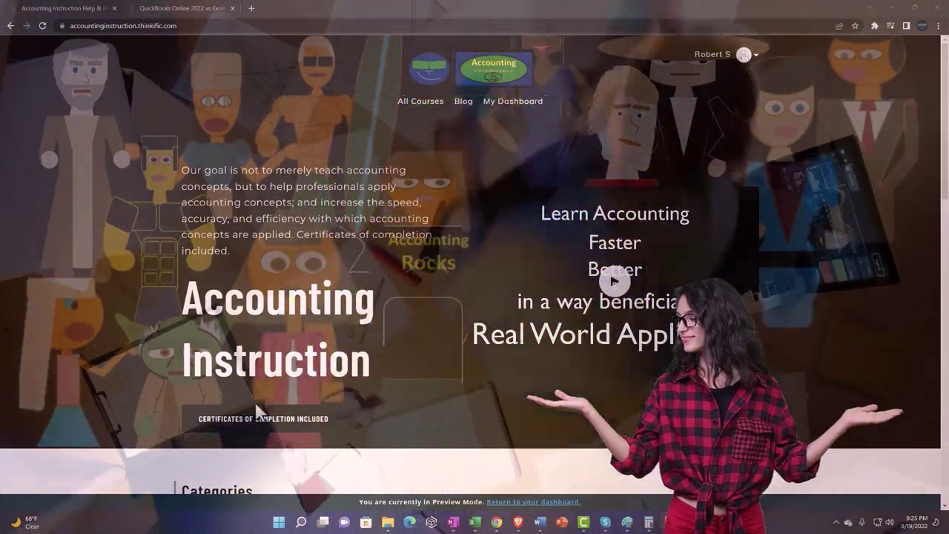
# - Browse the course categories on the Accounting Instruction site and the QuickBooks Online 2022 lesson sections, including OneNote - Getting Started 2022
pyautogui.scroll(-6, 130, 409)
pyautogui.scroll(-1, 130, 406)
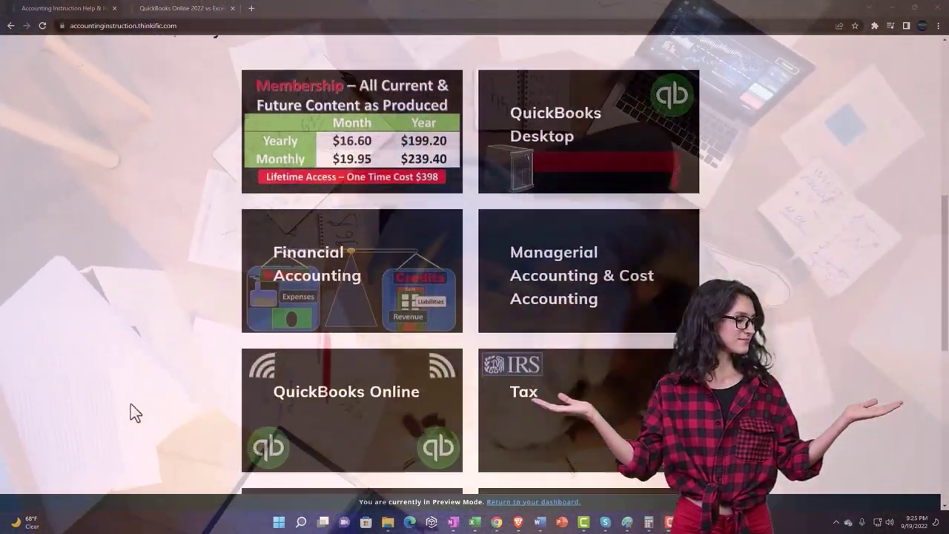
pyautogui.scroll(-3, 130, 406)
pyautogui.scroll(-3, 131, 404)
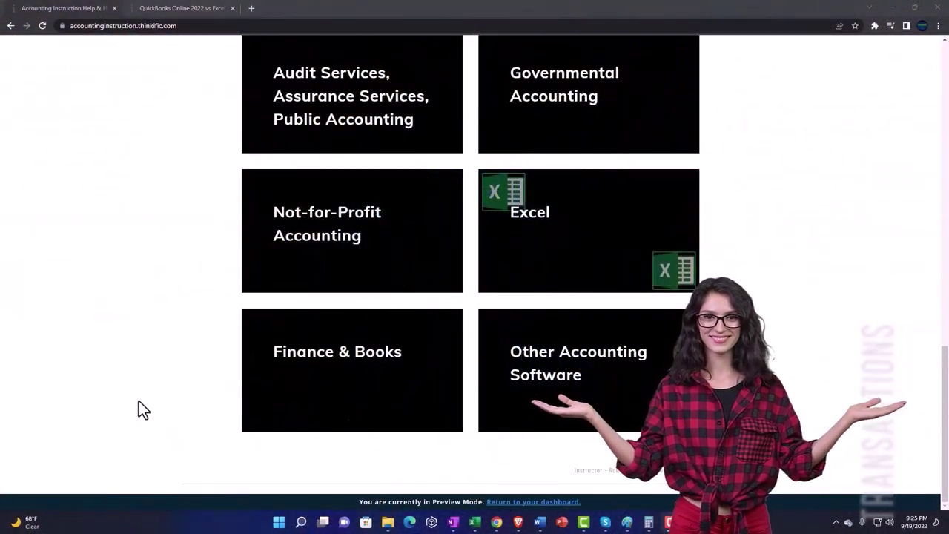
pyautogui.click(170, 9)
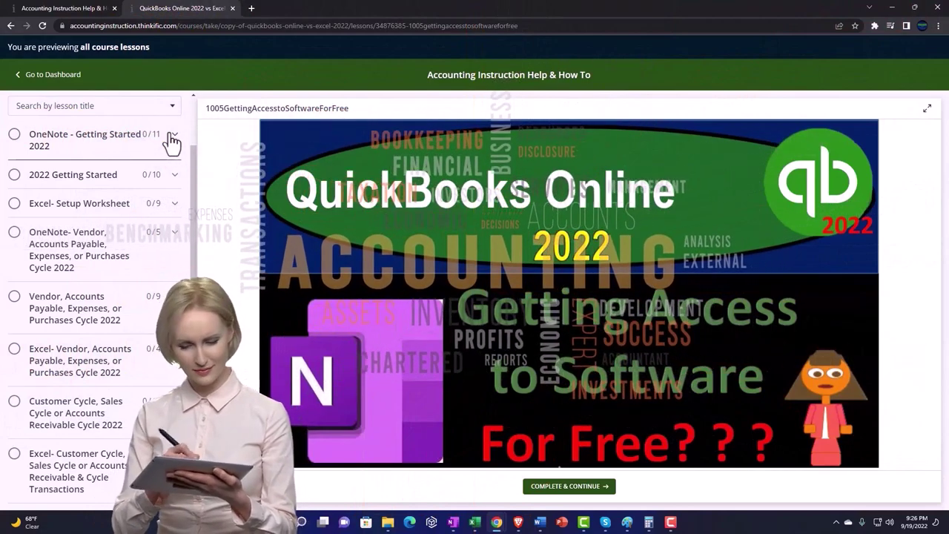
pyautogui.click(172, 140)
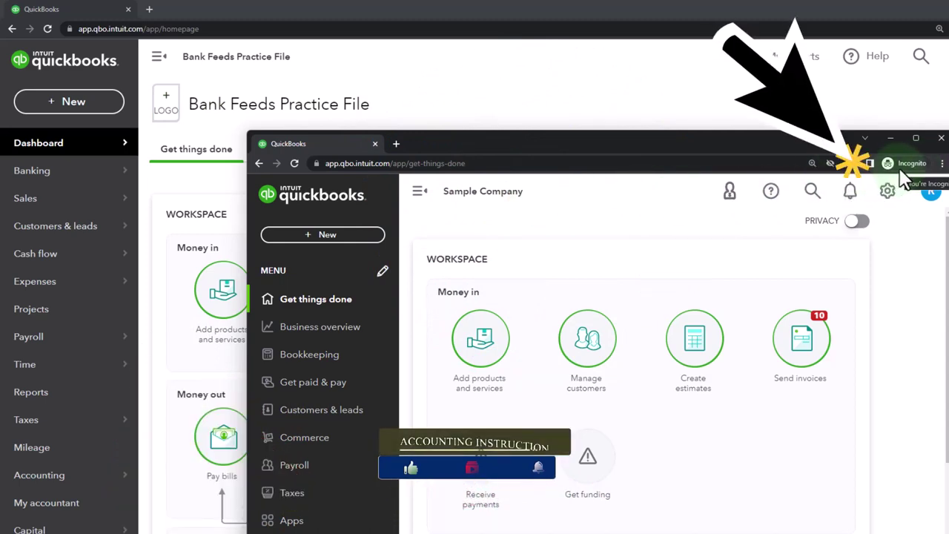
# - Look up the browser's new incognito window option and the sample company's setting for switching between Business and Accountant view
pyautogui.click(941, 164)
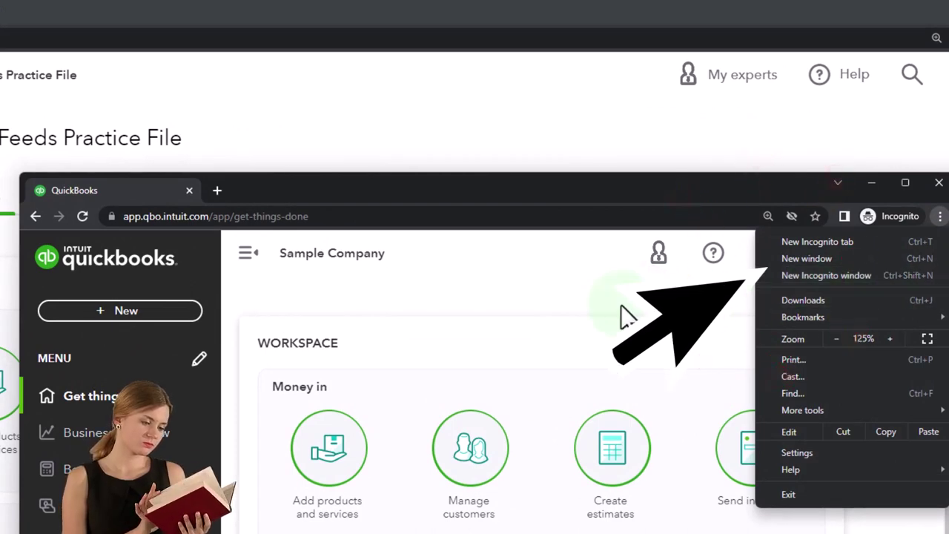
pyautogui.click(369, 291)
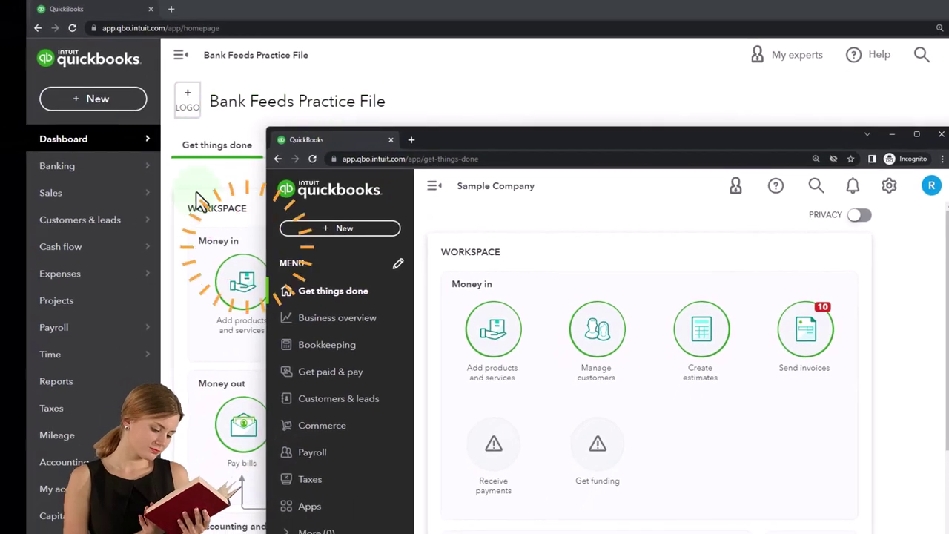
pyautogui.moveTo(159, 240)
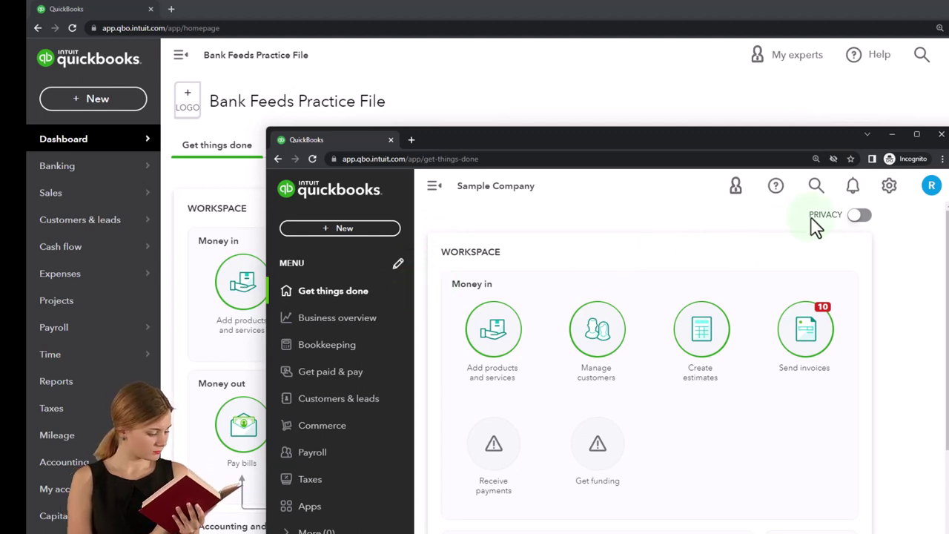
pyautogui.click(891, 188)
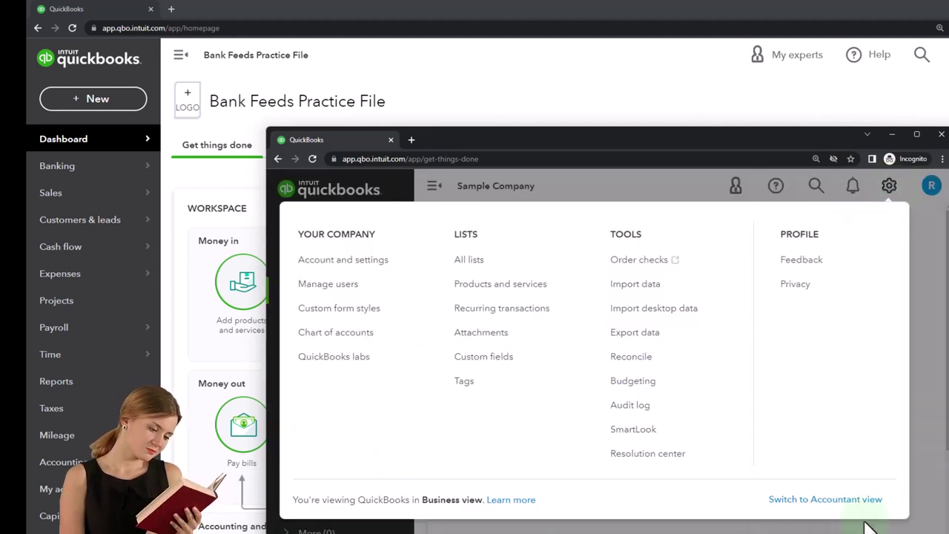
pyautogui.click(702, 191)
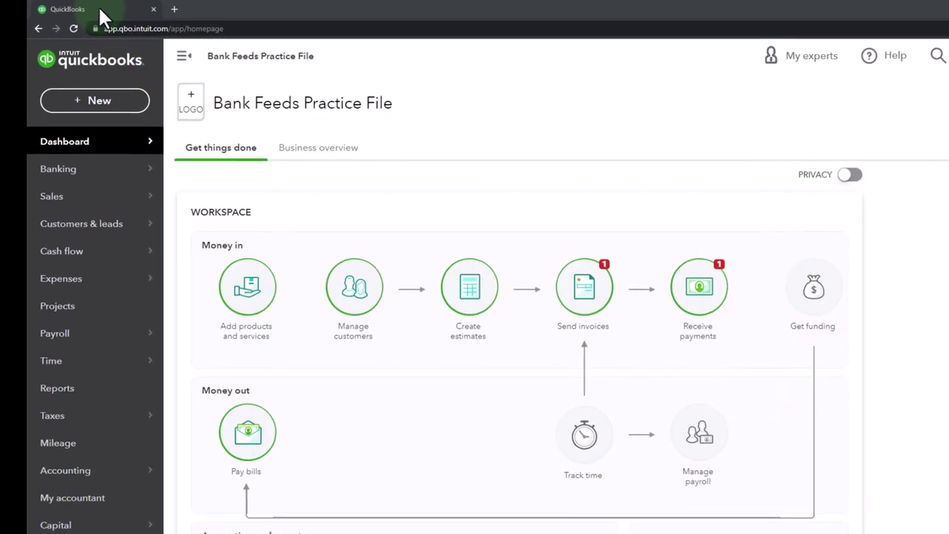
# - Duplicate the Bank Feeds Practice File browser tab twice so the company file is open in three tabs
pyautogui.rightClick(99, 9)
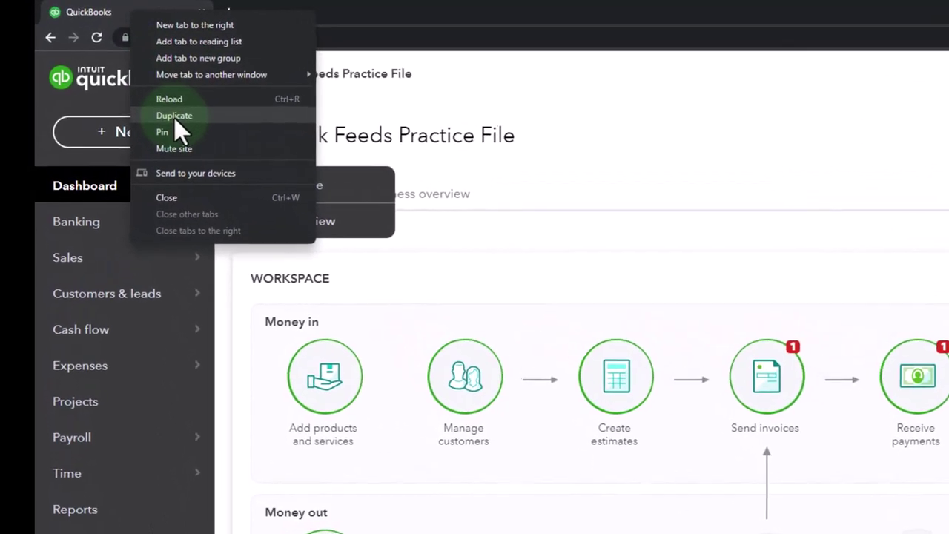
pyautogui.click(174, 116)
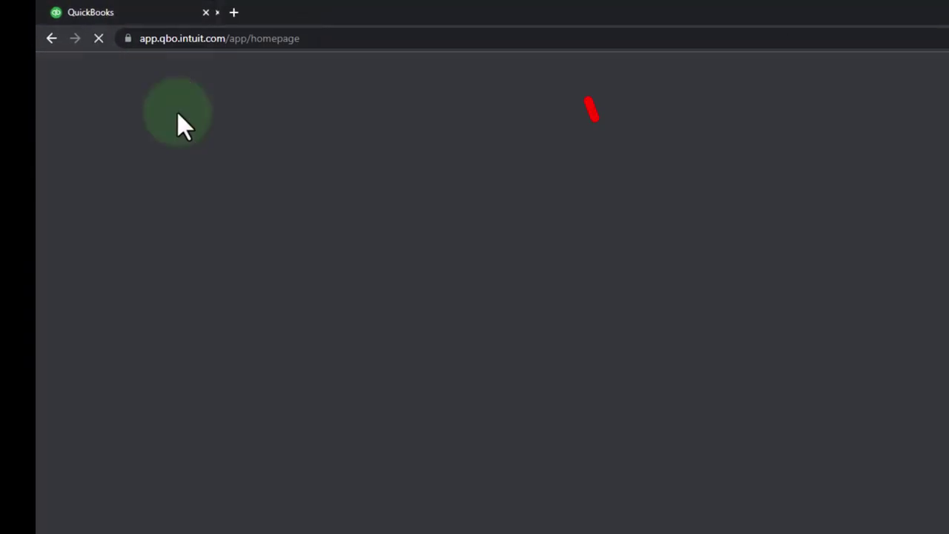
pyautogui.rightClick(309, 11)
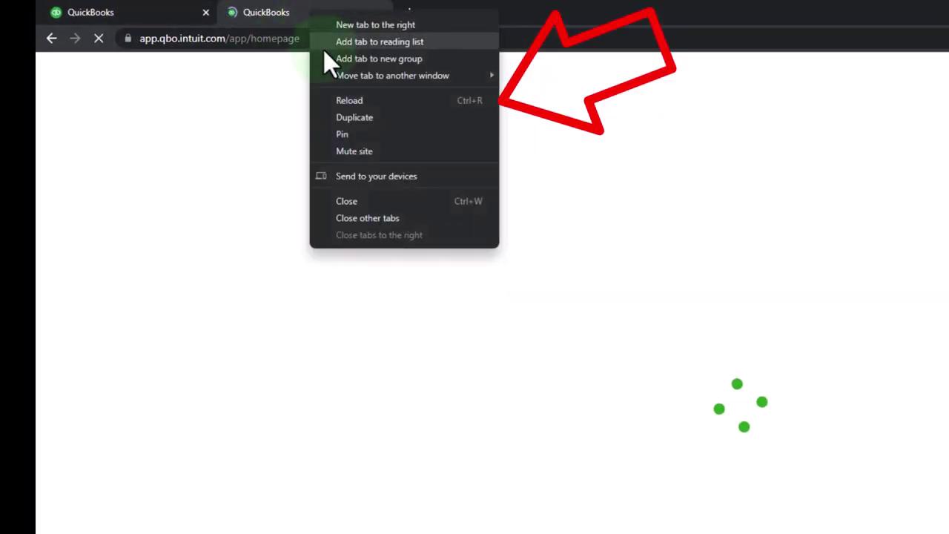
pyautogui.click(341, 116)
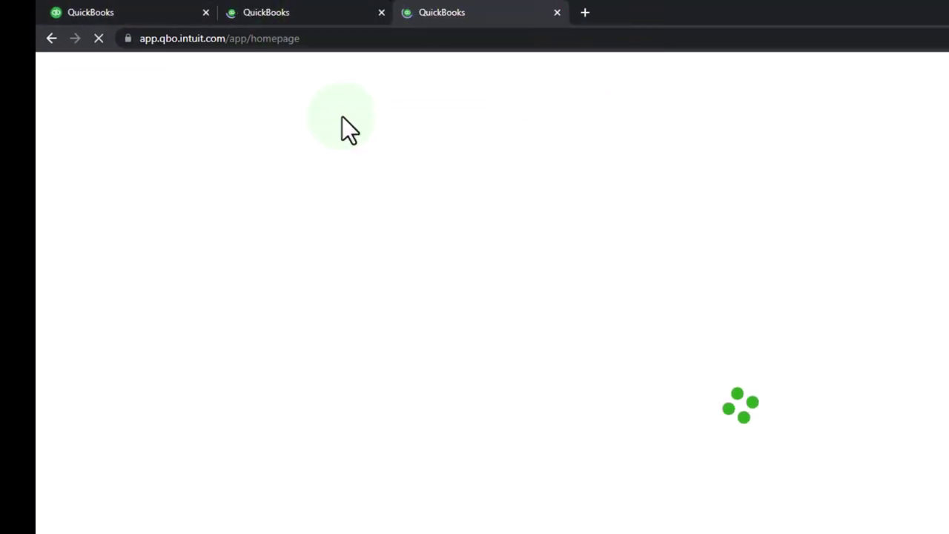
# - Open the Balance Sheet report in the practice file's second tab and view the sample company's reports under Business overview
pyautogui.click(320, 15)
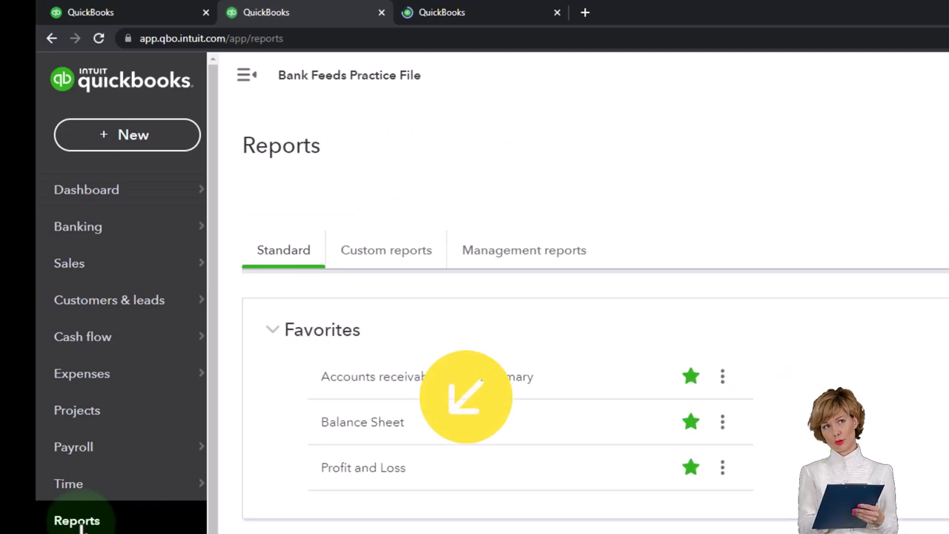
pyautogui.click(354, 425)
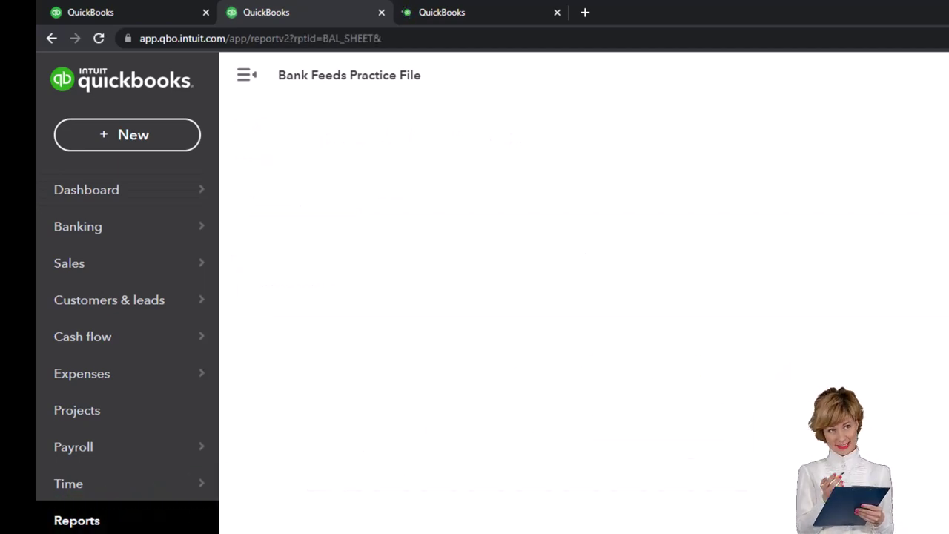
pyautogui.moveTo(646, 170); pyautogui.dragTo(653, 11)
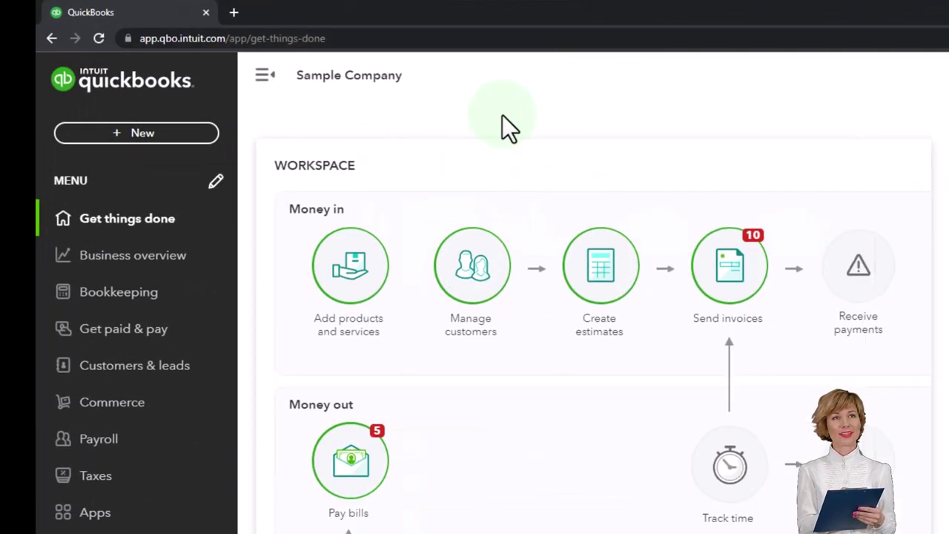
pyautogui.click(187, 266)
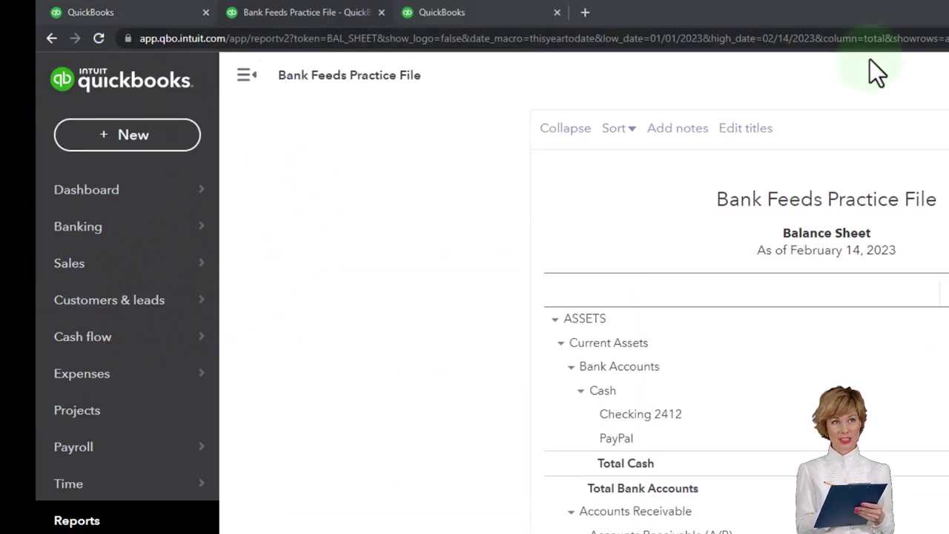
# - Open the Profit and Loss report of the Bank Feeds Practice File in the third tab
pyautogui.click(470, 14)
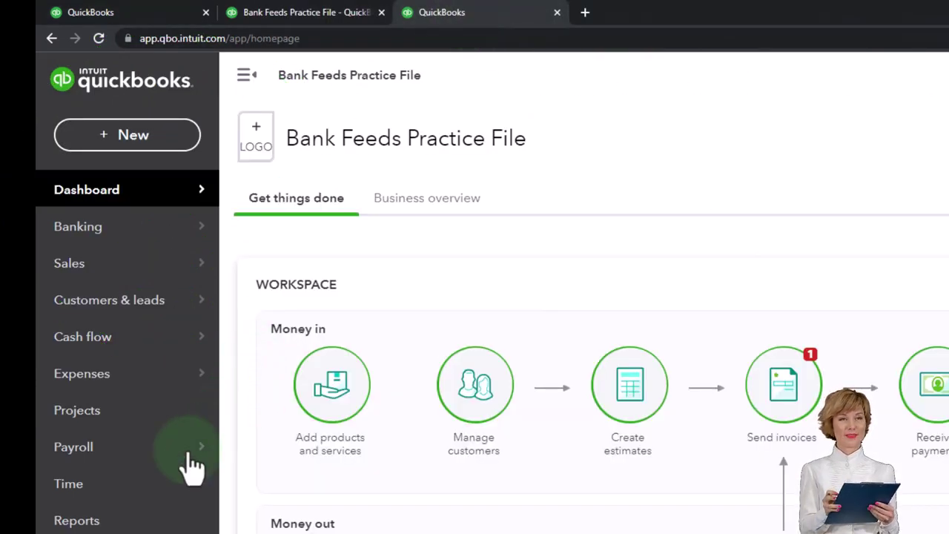
pyautogui.click(115, 525)
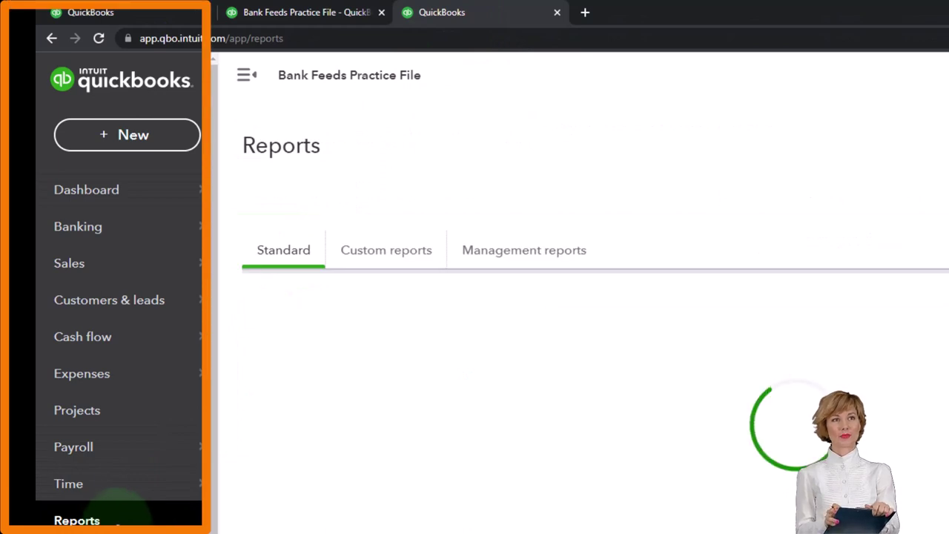
pyautogui.click(356, 473)
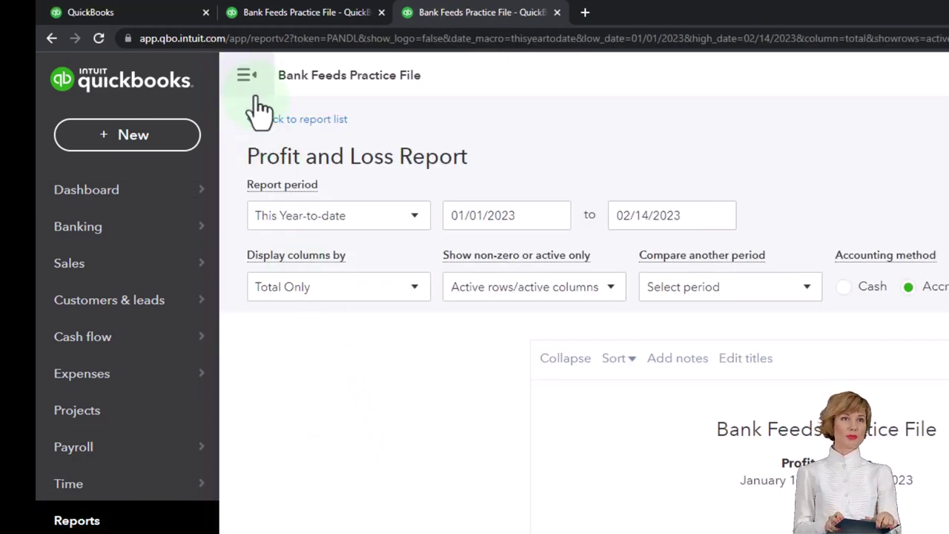
# - Collapse the navigation menu and run the Profit and Loss report for 01/01/2022 to 12/31/2022
pyautogui.click(246, 77)
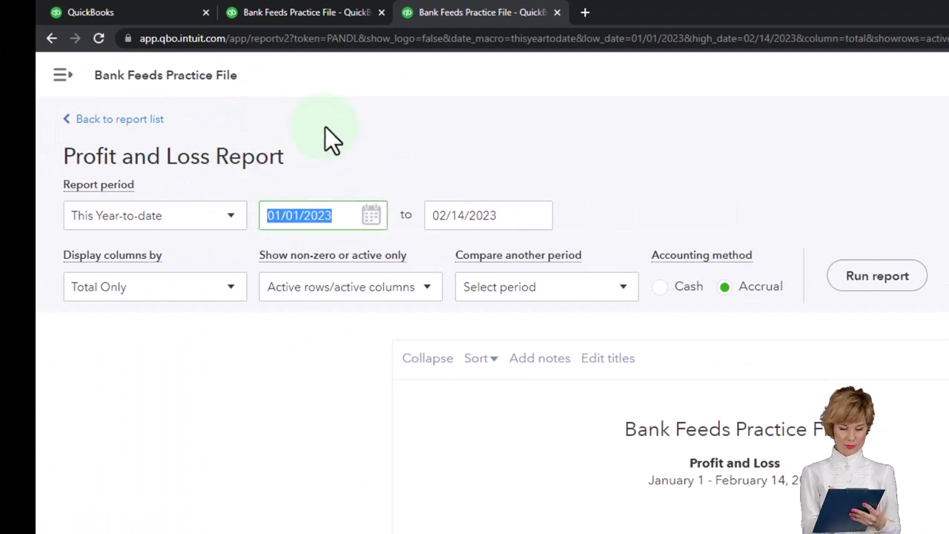
pyautogui.write('010122')
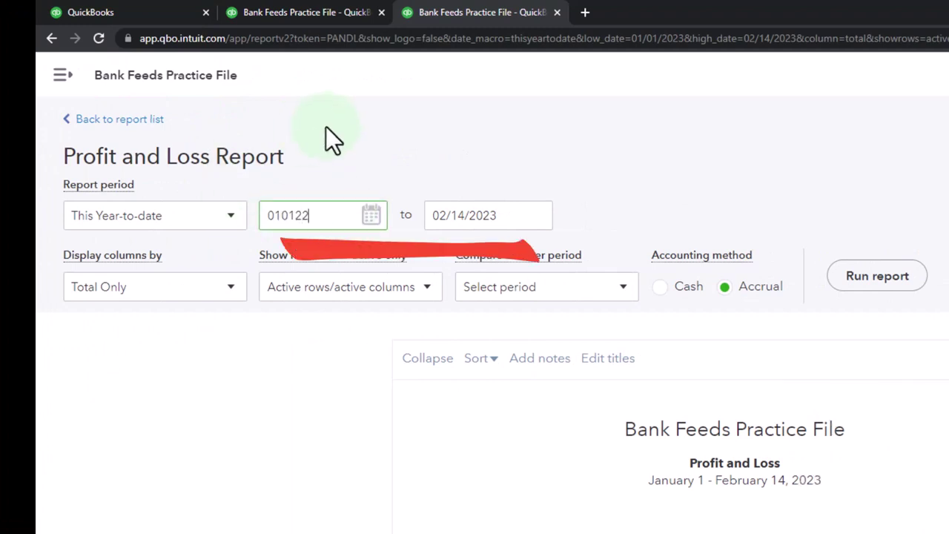
pyautogui.press('Tab')
pyautogui.write('123122')
pyautogui.press('Tab')
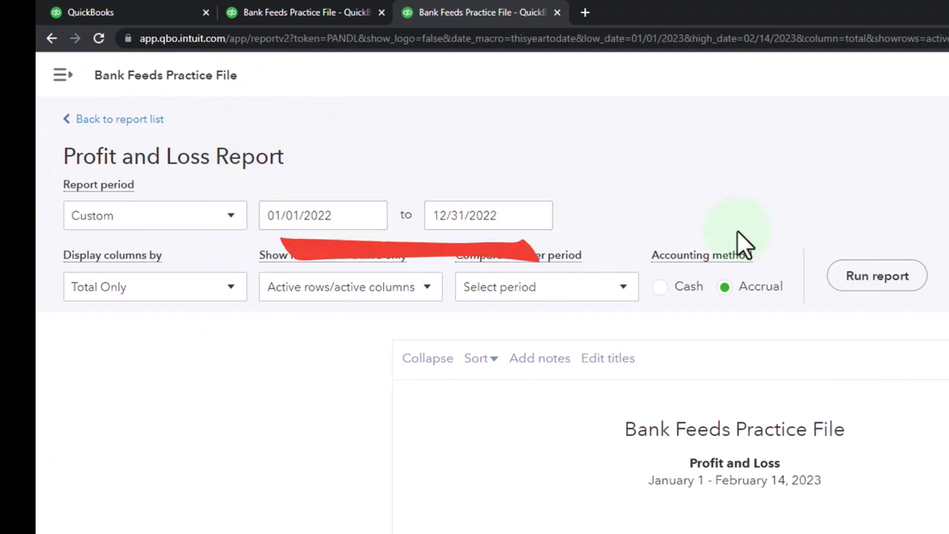
pyautogui.click(860, 276)
pyautogui.scroll(-3, 741, 311)
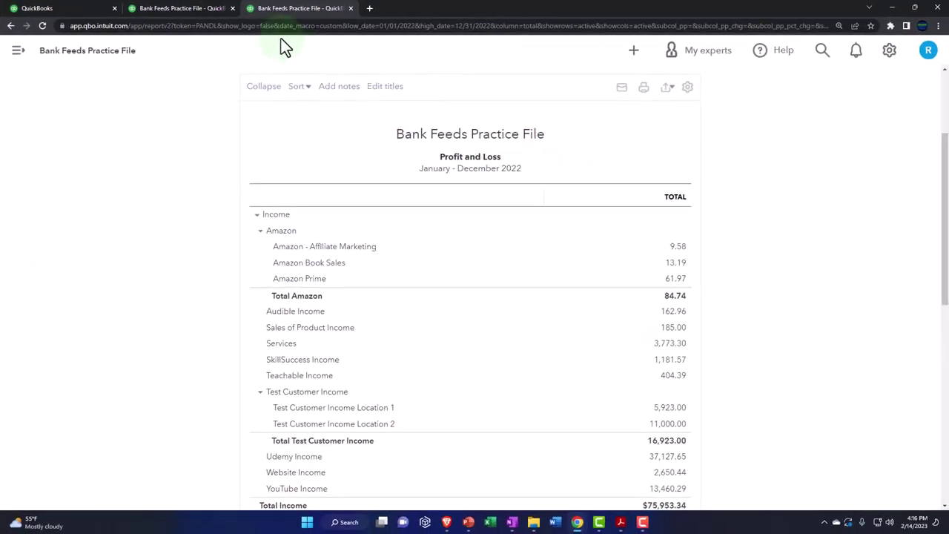
# - In the Balance Sheet tab, collapse the navigation menu and run the report for 01/01/2022 to 12/31/2022
pyautogui.click(181, 8)
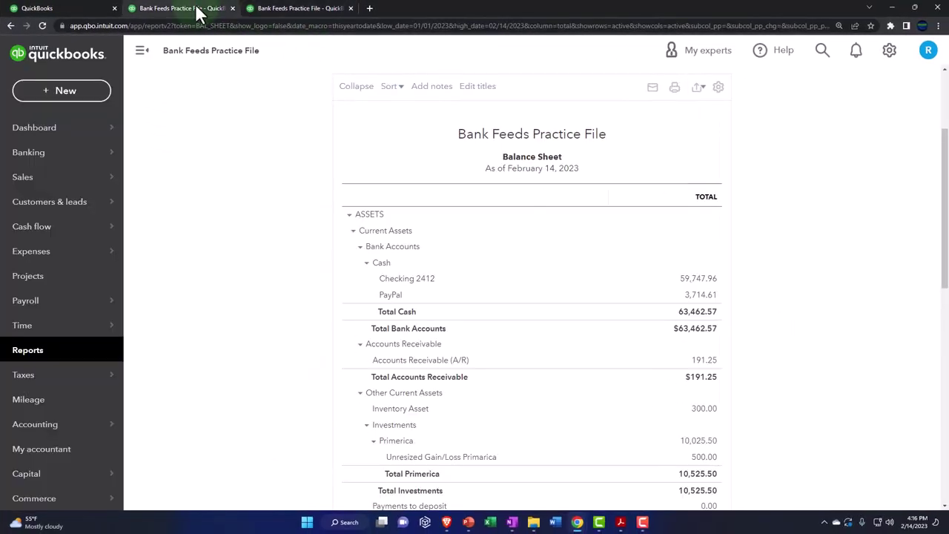
pyautogui.click(140, 60)
pyautogui.scroll(3, 144, 212)
pyautogui.click(182, 144)
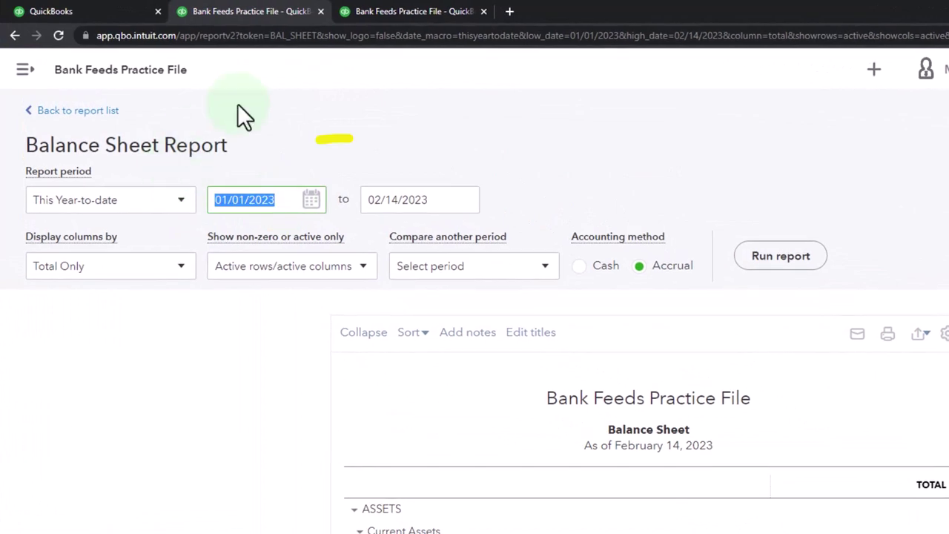
pyautogui.write('01')
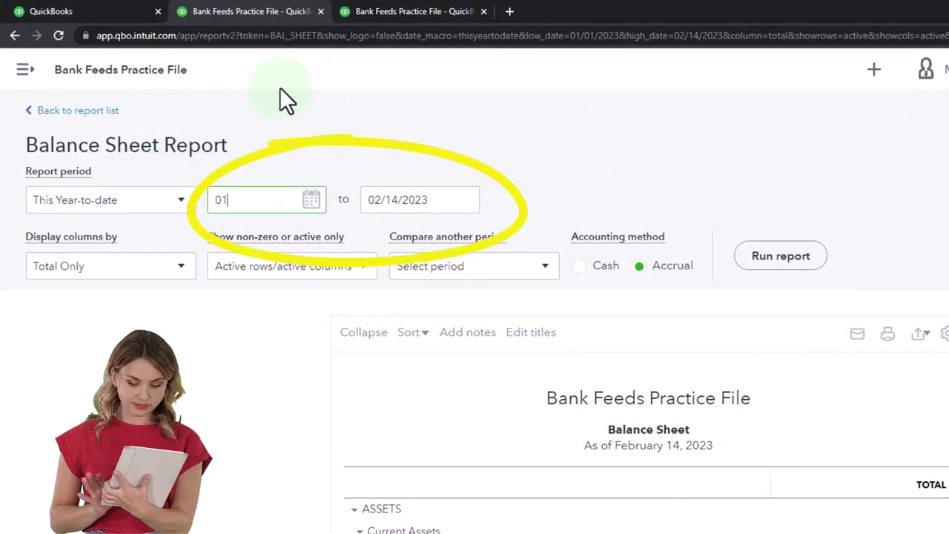
pyautogui.write('/01/2022')
pyautogui.press('Tab')
pyautogui.write('12/31/2')
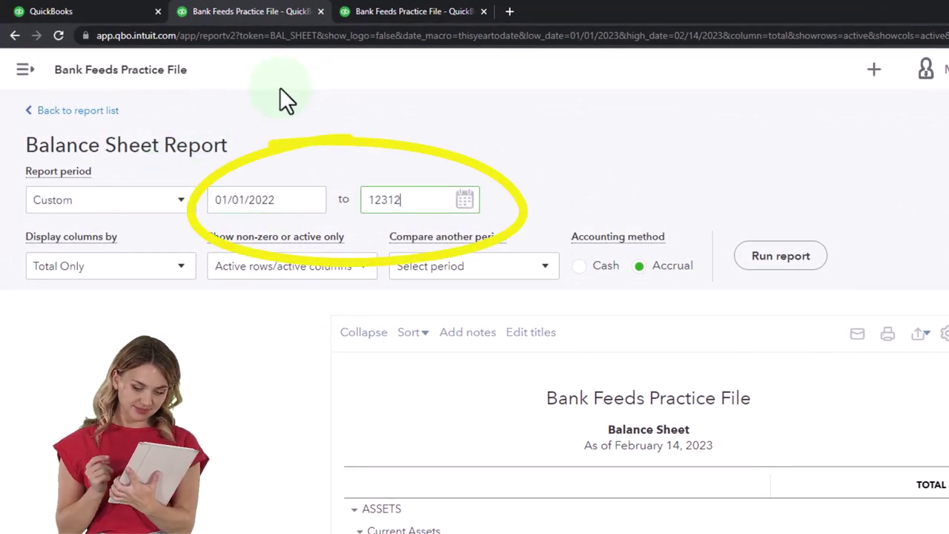
pyautogui.write('022')
pyautogui.click(781, 256)
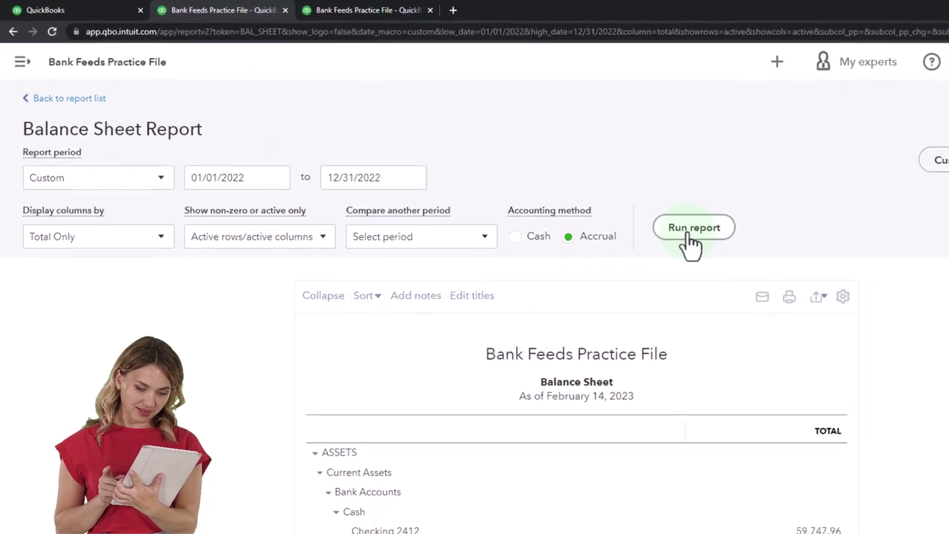
pyautogui.scroll(-3, 667, 234)
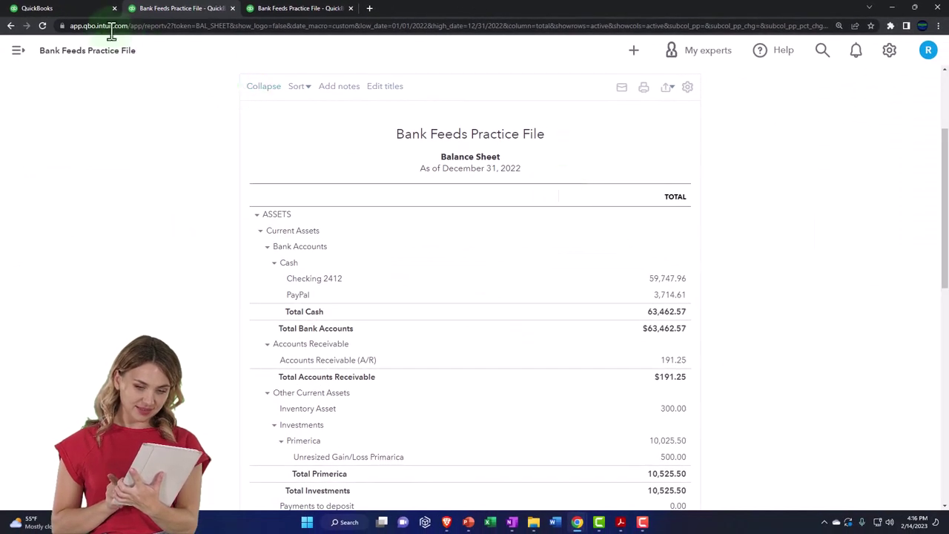
# - Open the Banking page in the practice file's first tab and the bookkeeping Transactions page in the sample company's incognito window
pyautogui.click(80, 10)
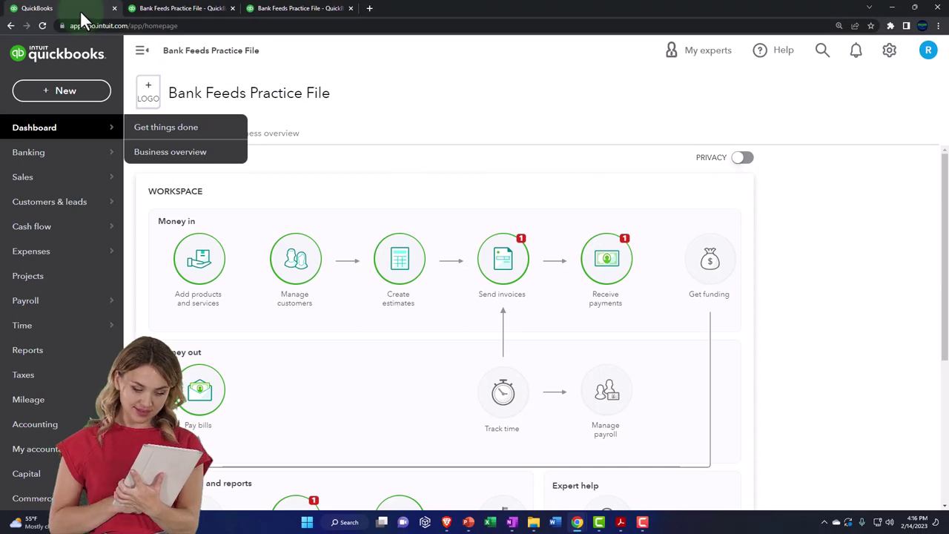
pyautogui.click(42, 162)
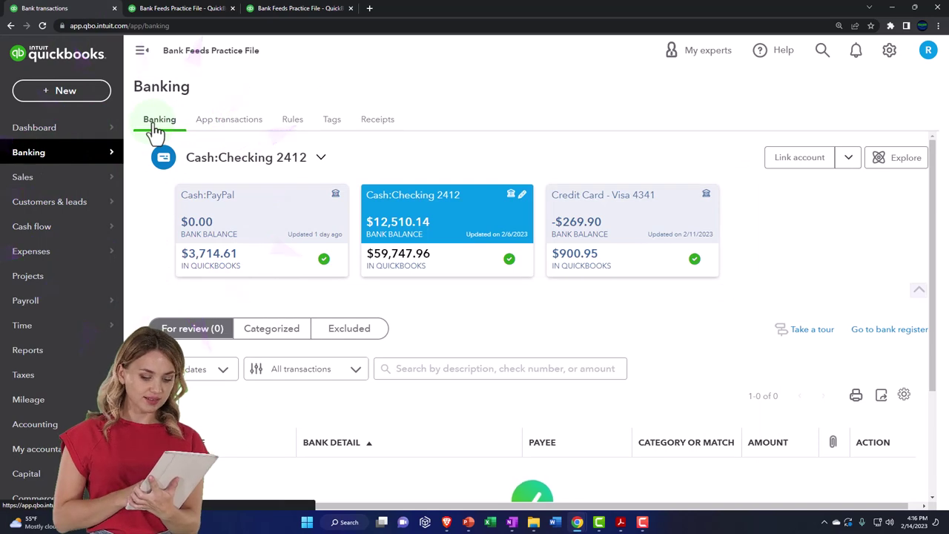
pyautogui.hotkey('alt', 'Tab')
pyautogui.moveTo(731, 225); pyautogui.dragTo(443, 8)
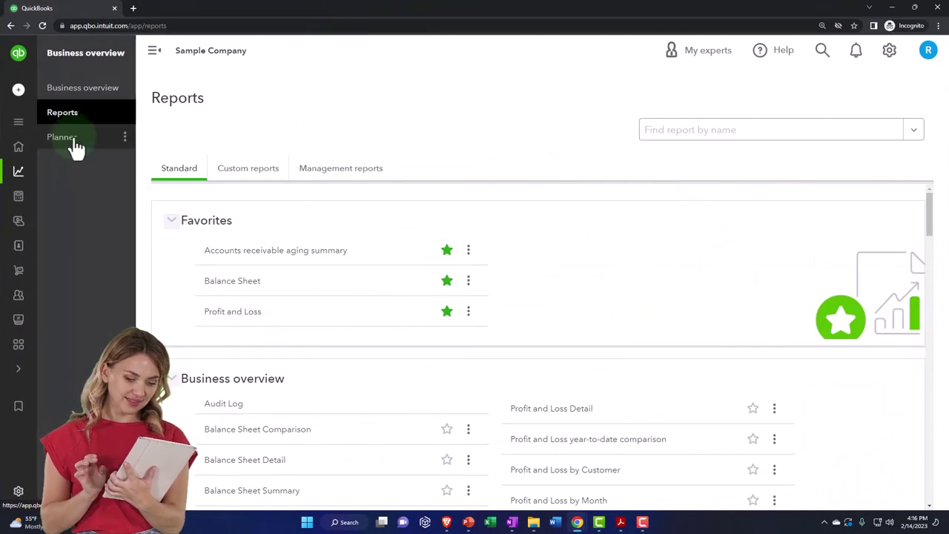
pyautogui.click(29, 201)
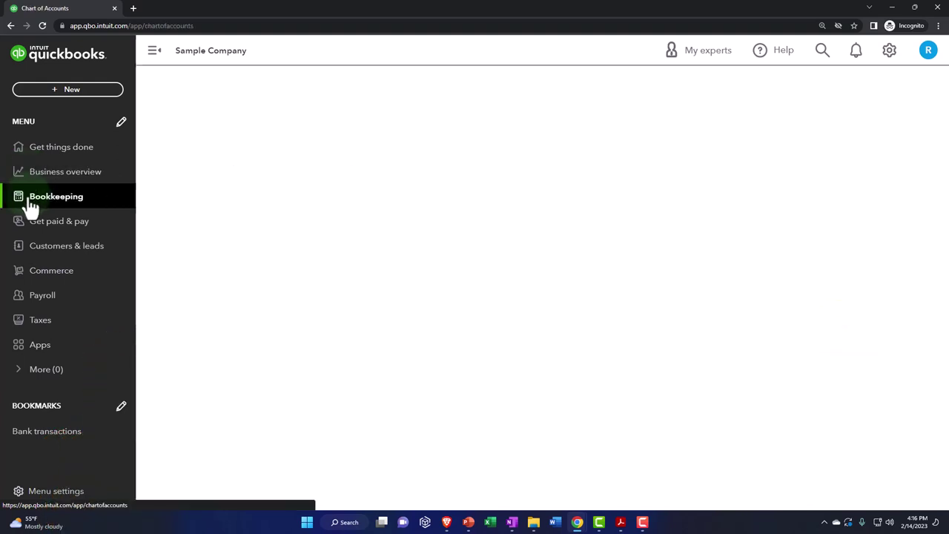
pyautogui.click(74, 95)
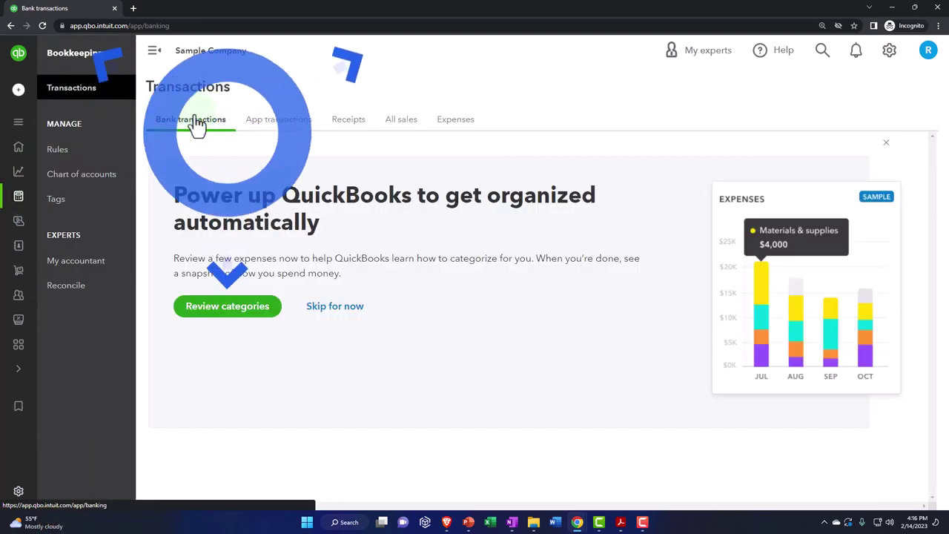
# - Return to the practice file's Banking page and review the vendor, customer, employee and banking workflow diagram in OneNote
pyautogui.moveTo(242, 7); pyautogui.dragTo(442, 143)
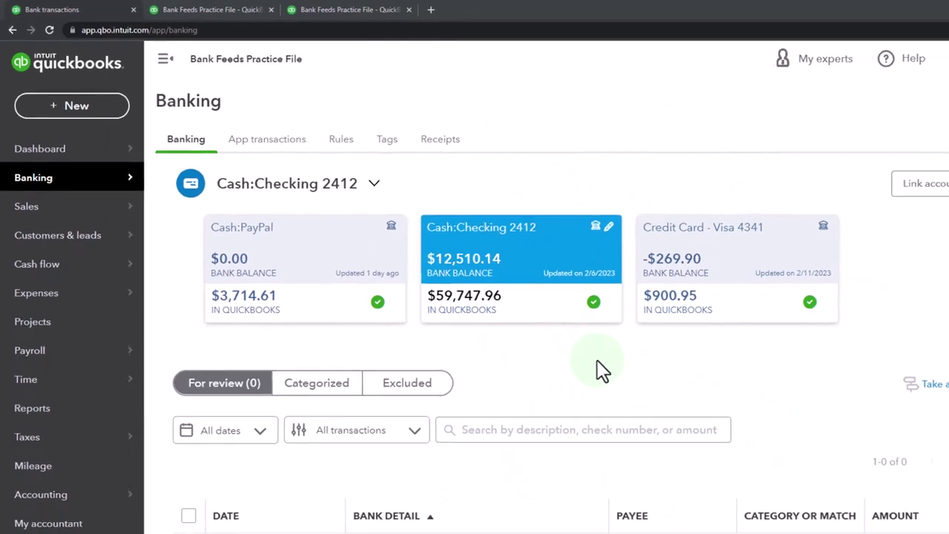
pyautogui.hotkey('alt', 'Tab')
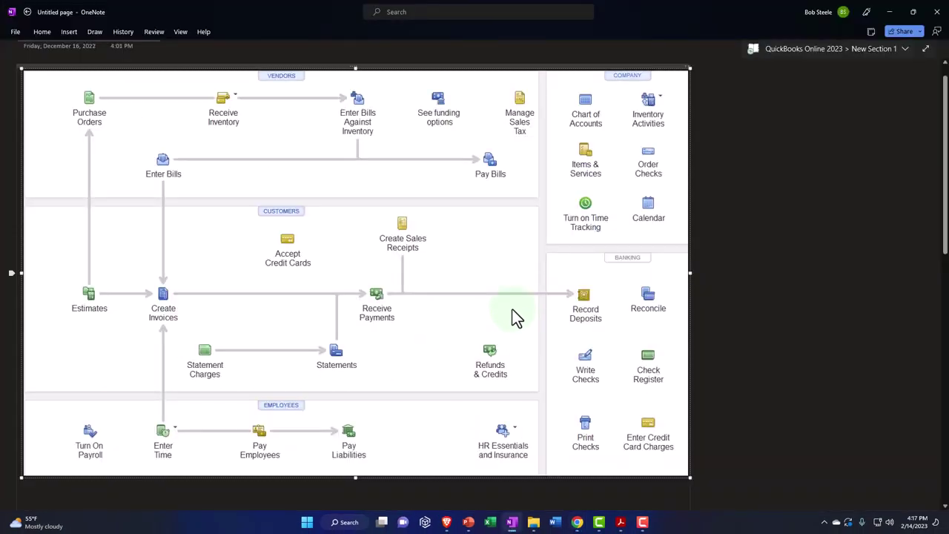
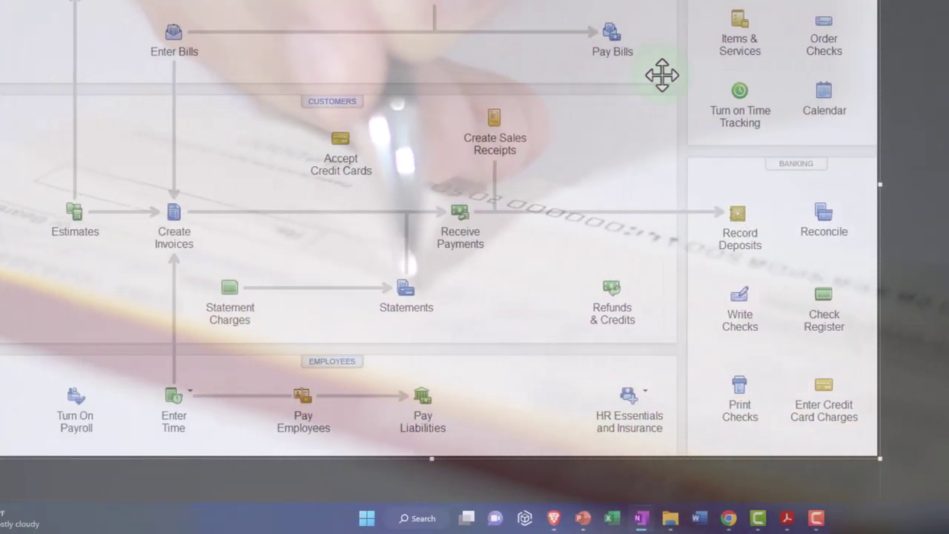
pyautogui.click(700, 137)
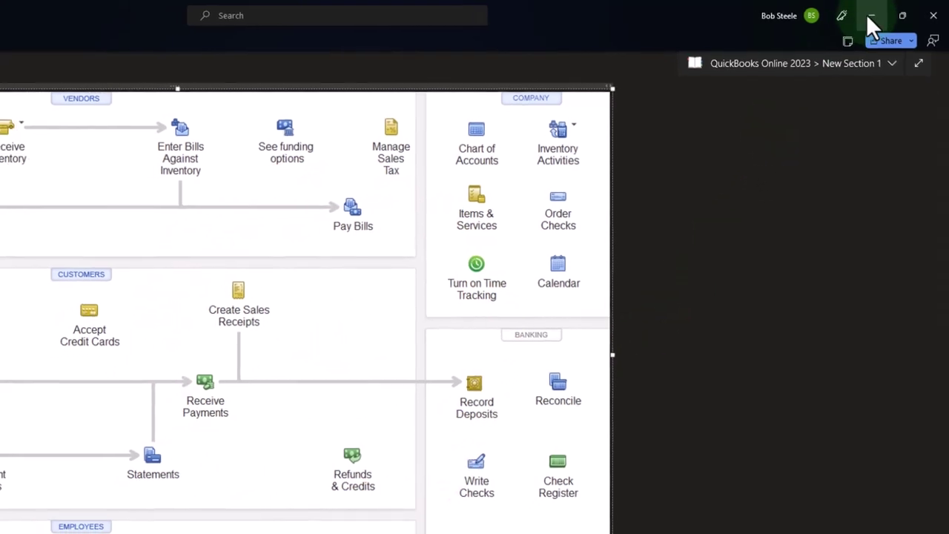
pyautogui.click(890, 15)
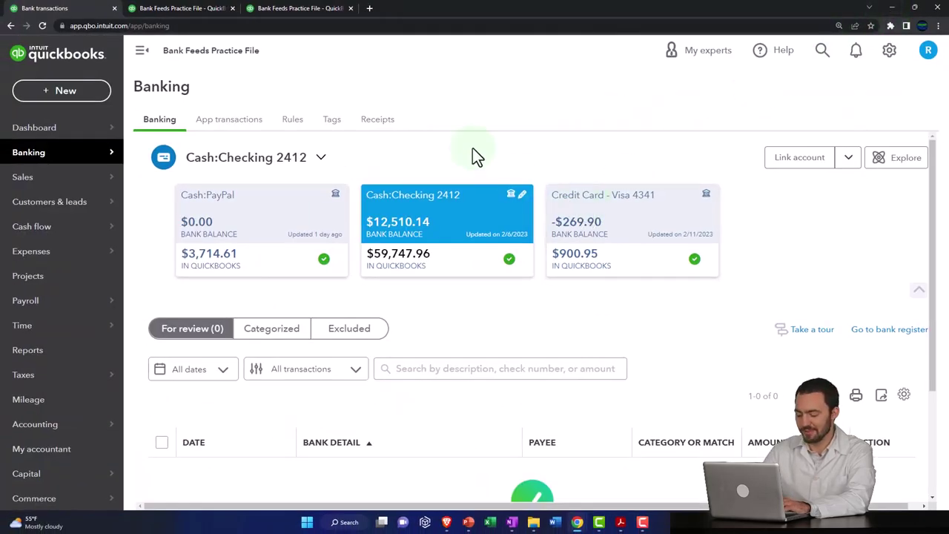
# - In the Balance Sheet tab, set the report period to 08/01/2022 through 10/31/2022
pyautogui.click(189, 16)
pyautogui.scroll(3, 252, 200)
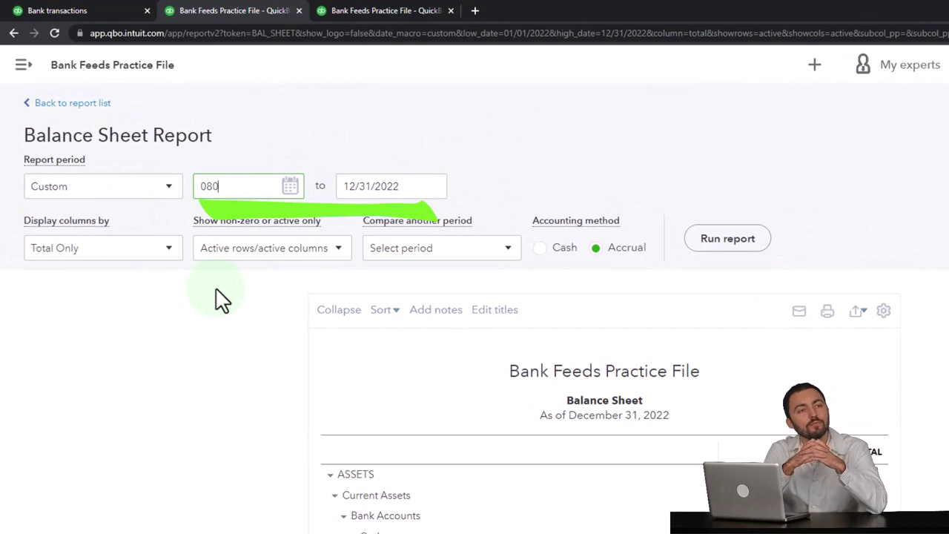
pyautogui.write('22')
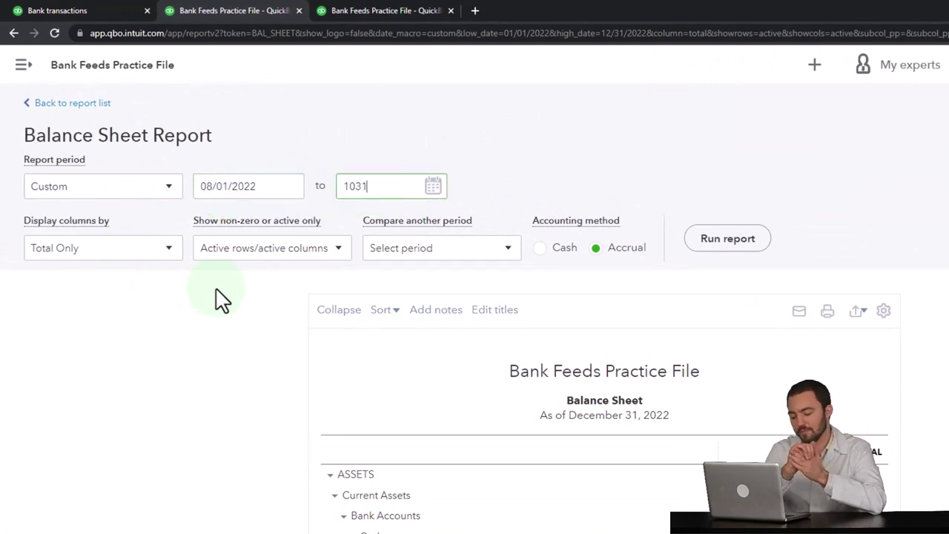
pyautogui.write('22')
pyautogui.click(222, 300)
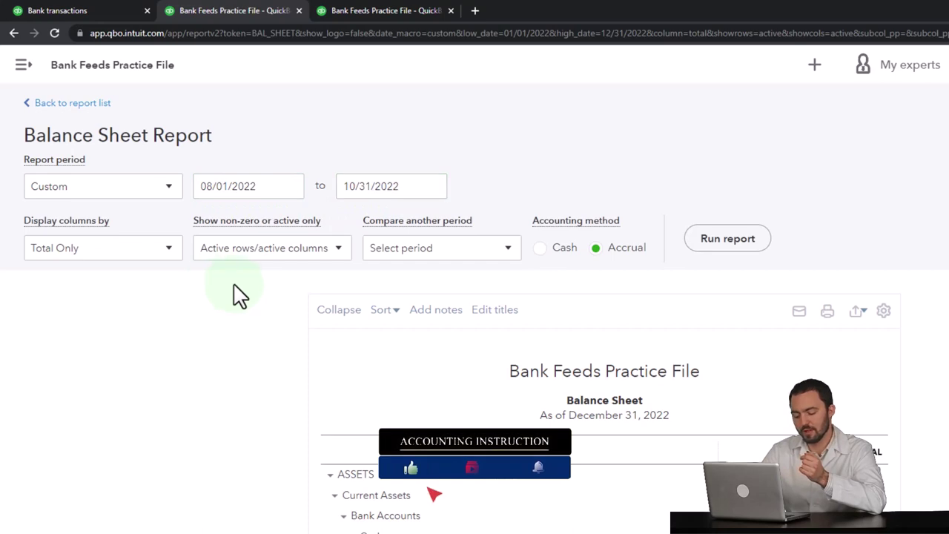
# - Display the Balance Sheet columns by months and run the report
pyautogui.click(169, 256)
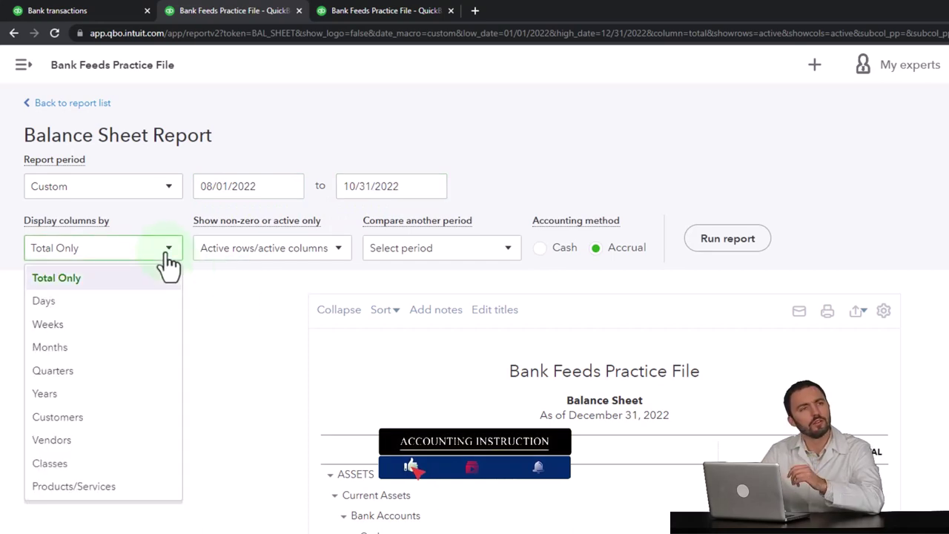
pyautogui.click(124, 347)
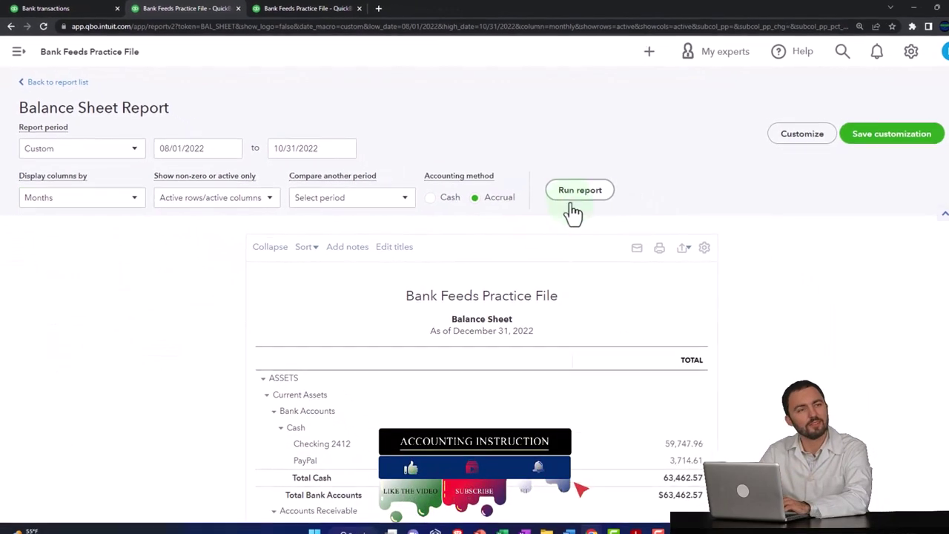
pyautogui.click(725, 241)
pyautogui.scroll(-2, 571, 286)
pyautogui.hotkey('ctrl', '+')
pyautogui.hotkey('ctrl', '+')
pyautogui.hotkey('ctrl', '+')
pyautogui.hotkey('ctrl', '+')
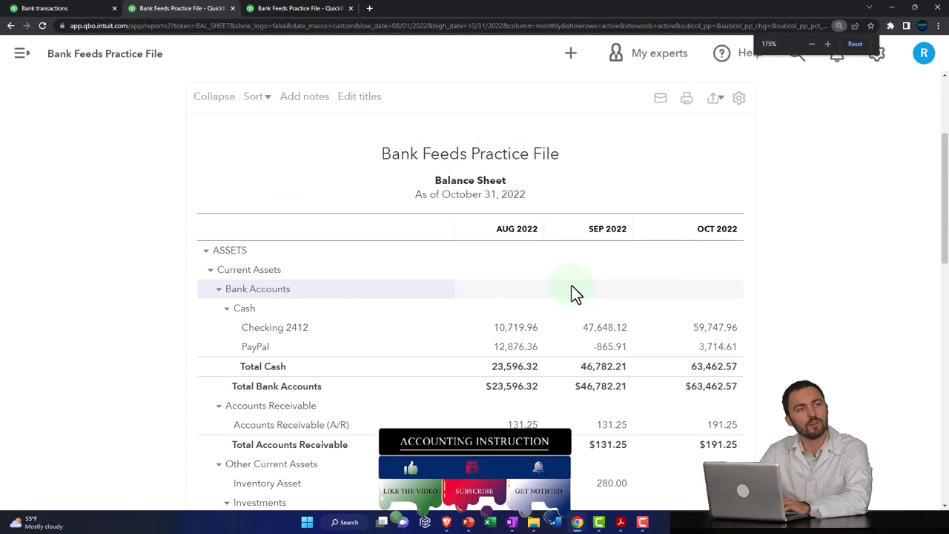
pyautogui.scroll(-1, 572, 285)
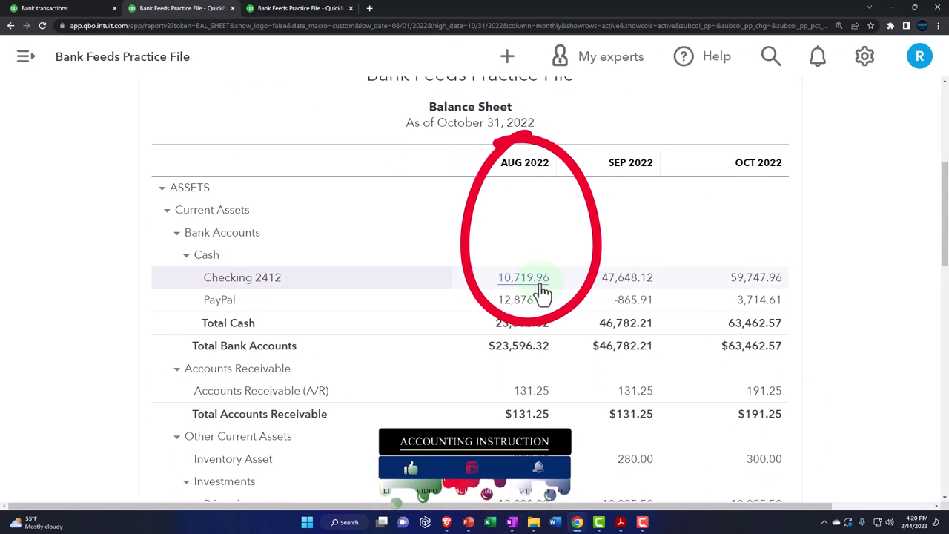
# - Compare the August Checking 2412 balance on the Balance Sheet with the August 31 bank statement in Adobe Acrobat Reader
pyautogui.click(621, 523)
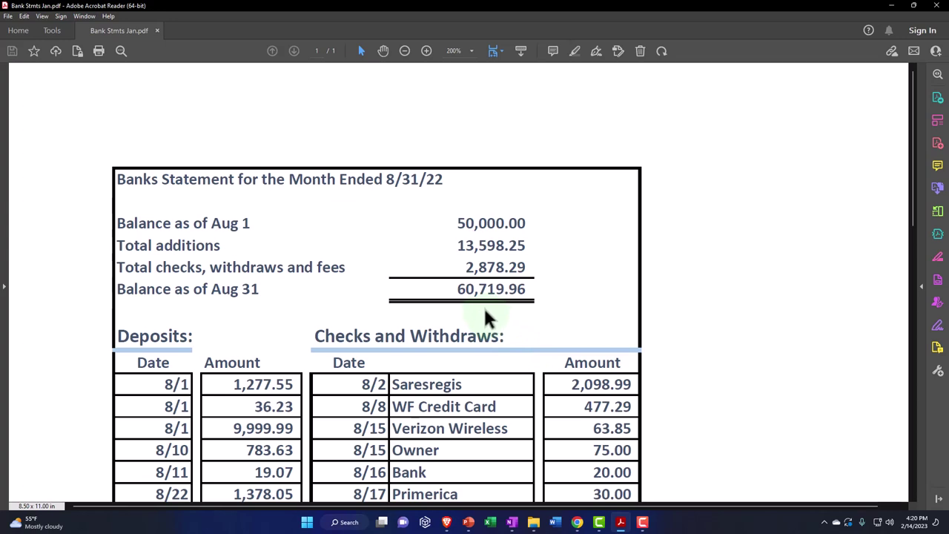
pyautogui.click(621, 523)
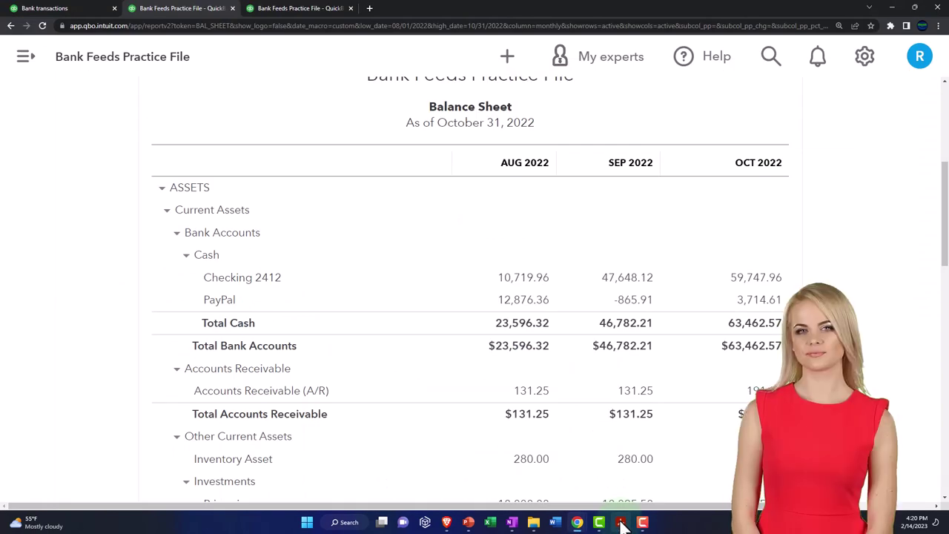
pyautogui.click(621, 523)
pyautogui.click(620, 522)
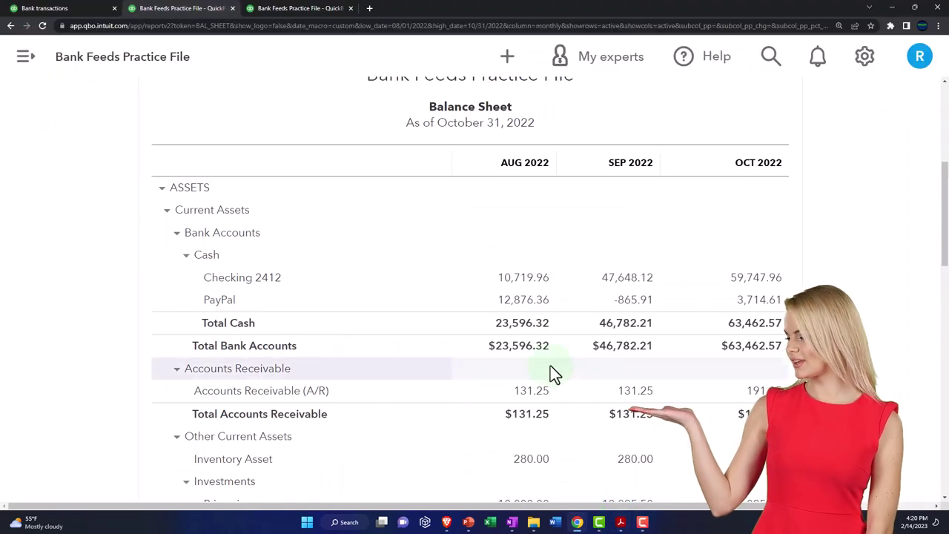
pyautogui.click(620, 523)
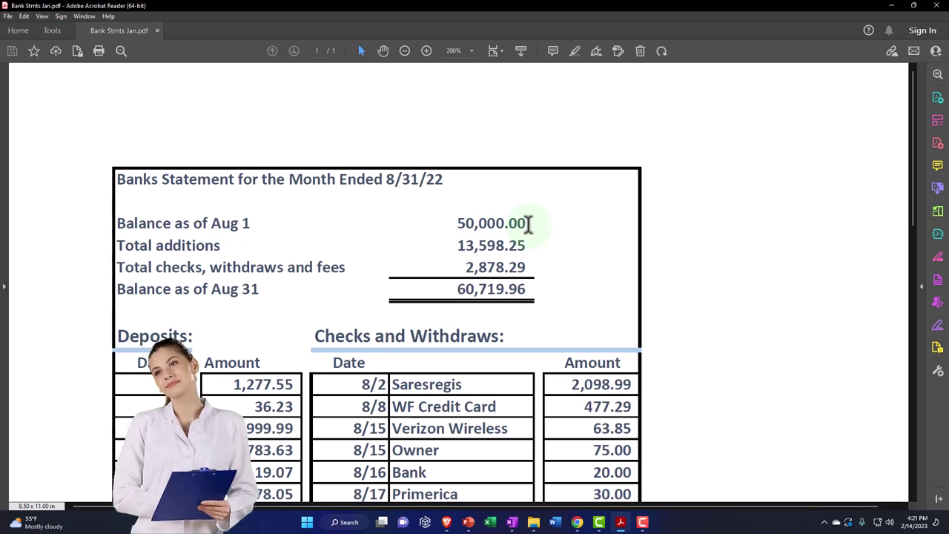
pyautogui.scroll(-1, 530, 223)
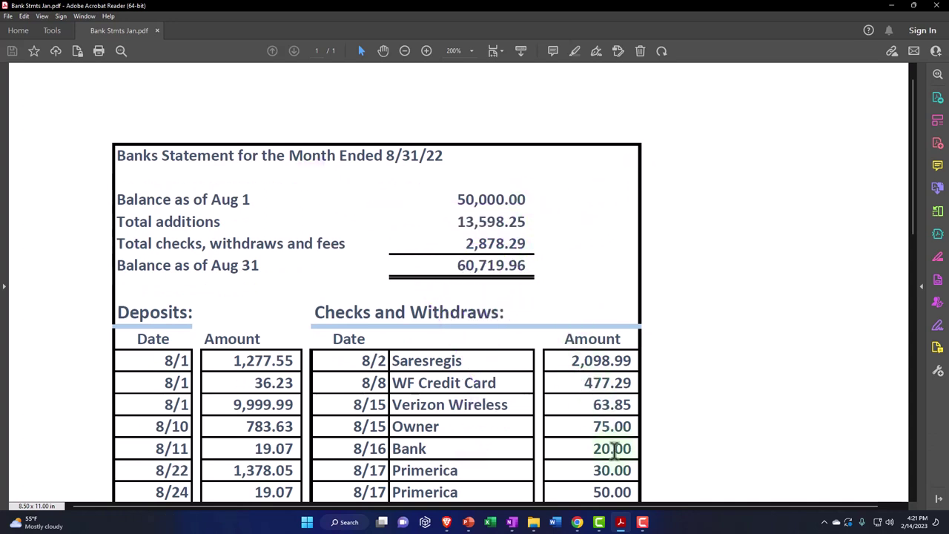
pyautogui.click(621, 521)
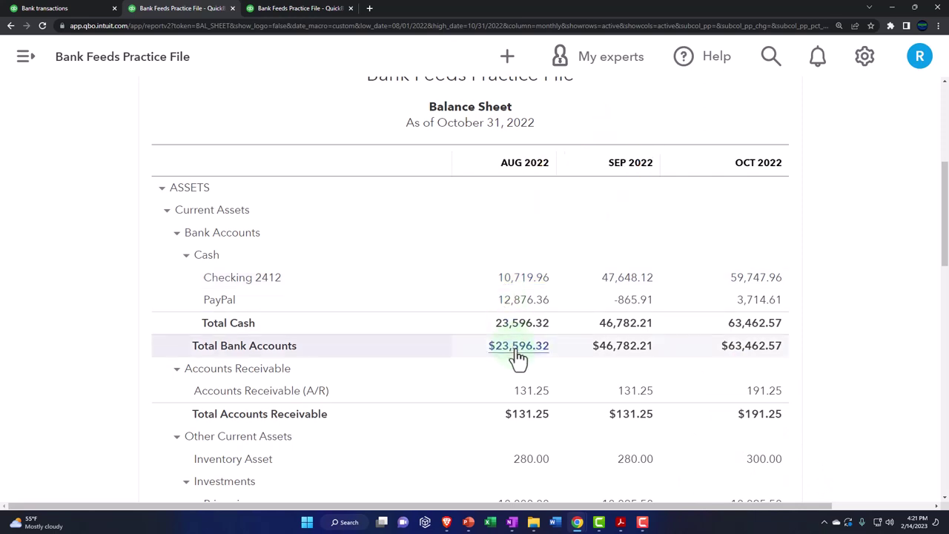
pyautogui.click(622, 522)
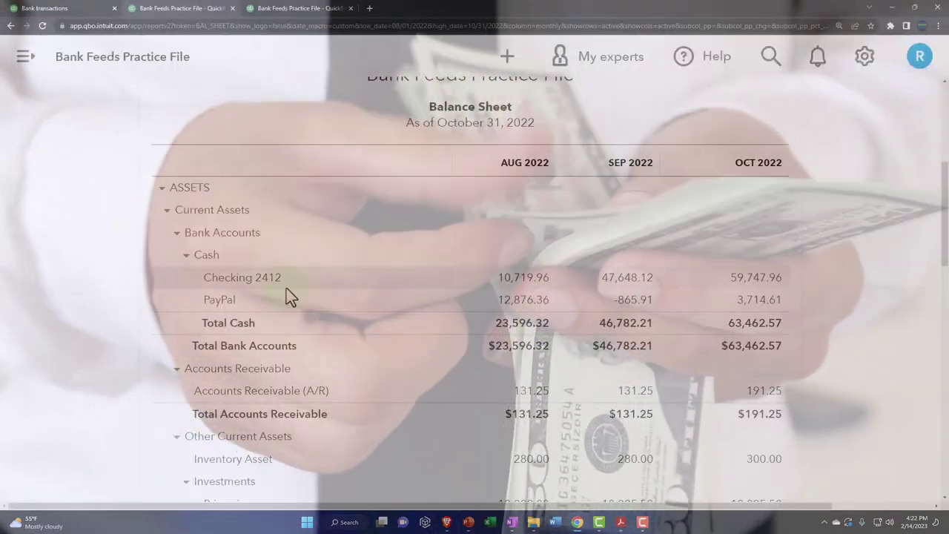
# - Open the transactions behind the August Checking 2412 balance and compare their transaction types with the workflow diagram in OneNote
pyautogui.click(523, 279)
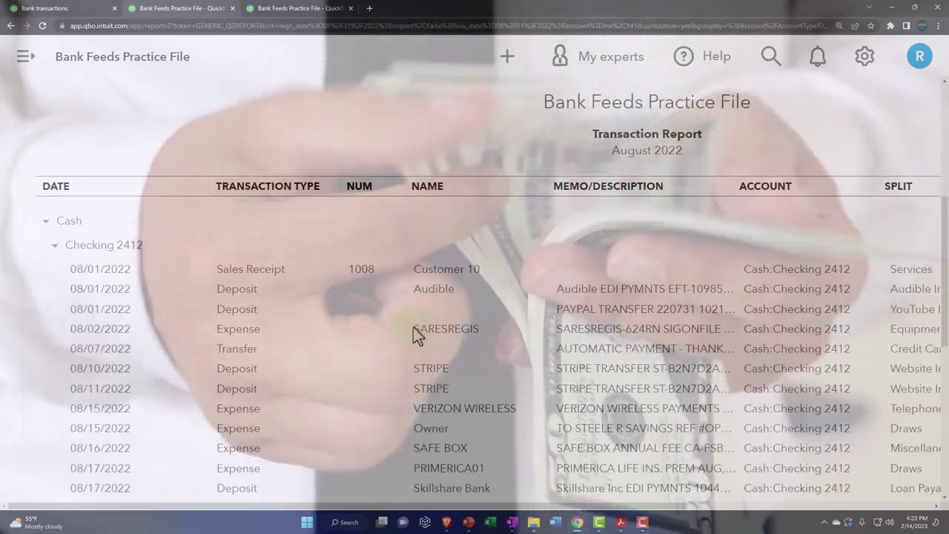
pyautogui.hotkey('ctrl', '-')
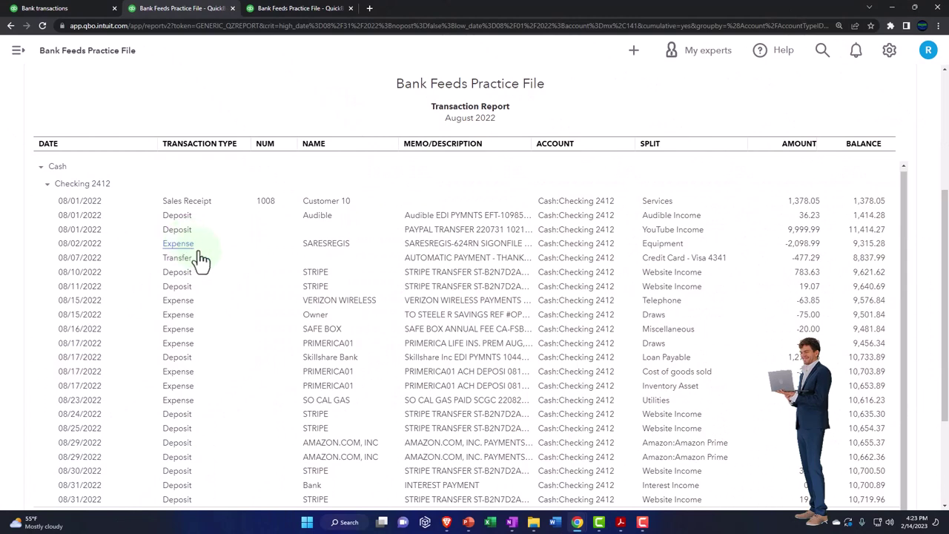
pyautogui.click(512, 522)
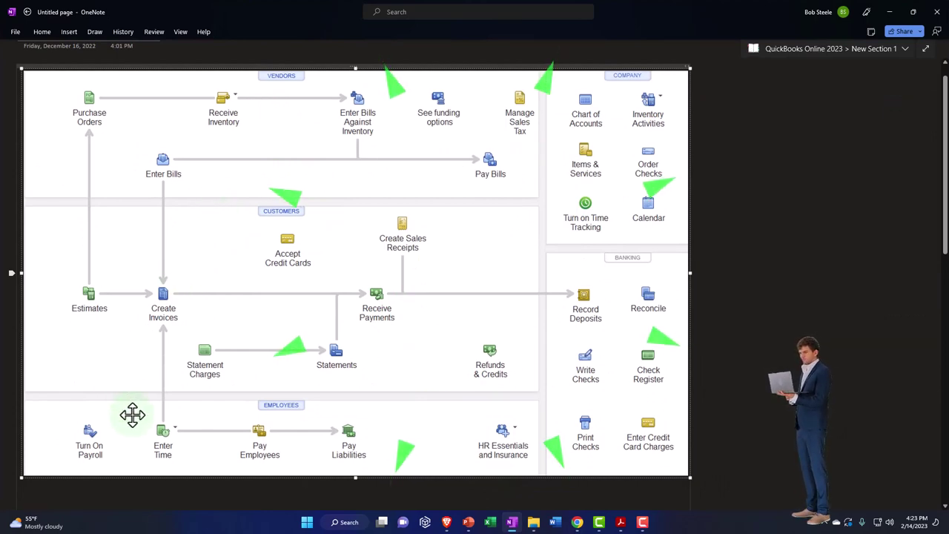
pyautogui.click(889, 12)
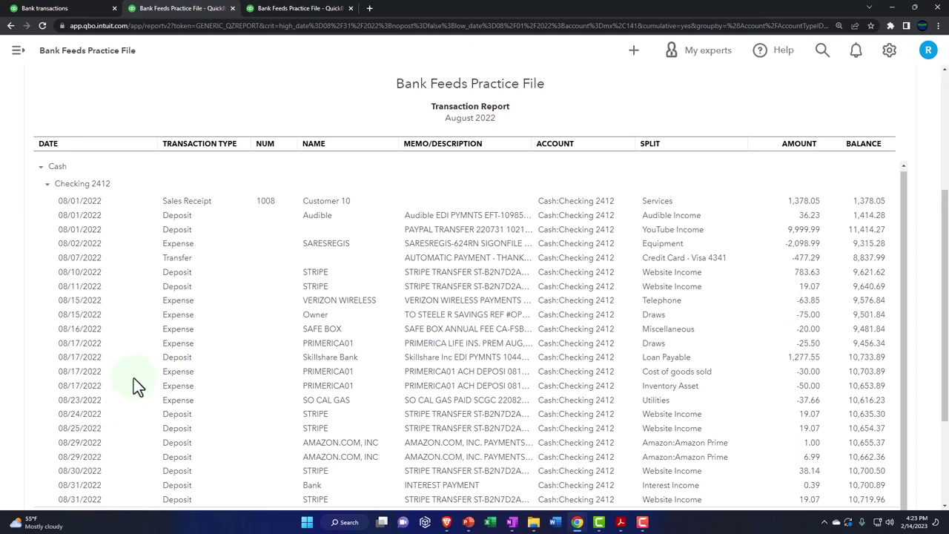
# - Go back from the Checking 2412 transaction report to the monthly Balance Sheet
pyautogui.scroll(3, 74, 371)
pyautogui.scroll(1, 45, 356)
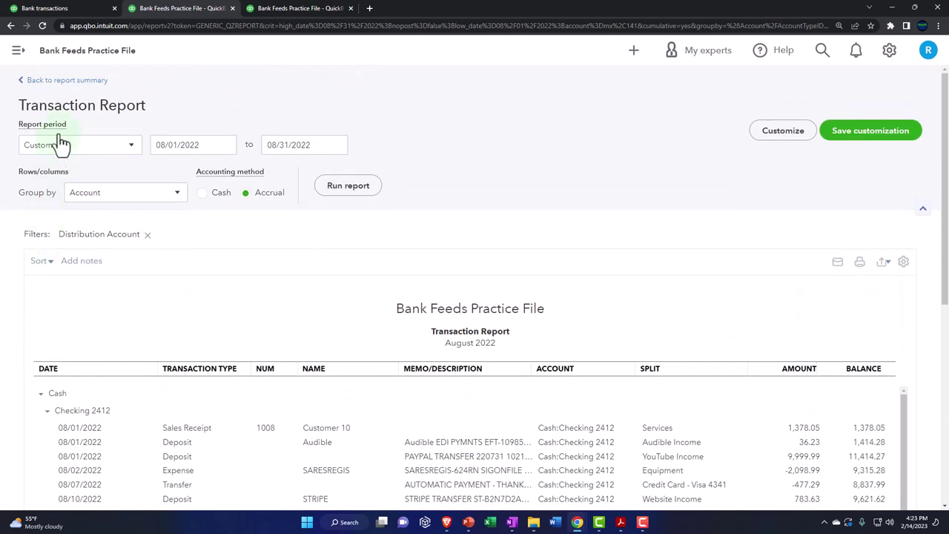
pyautogui.click(63, 82)
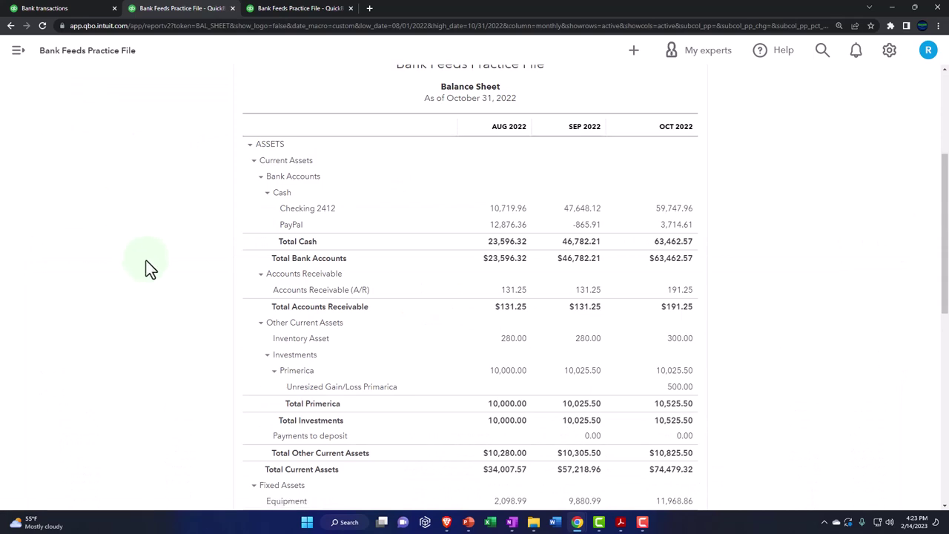
pyautogui.hotkey('ctrl', '+')
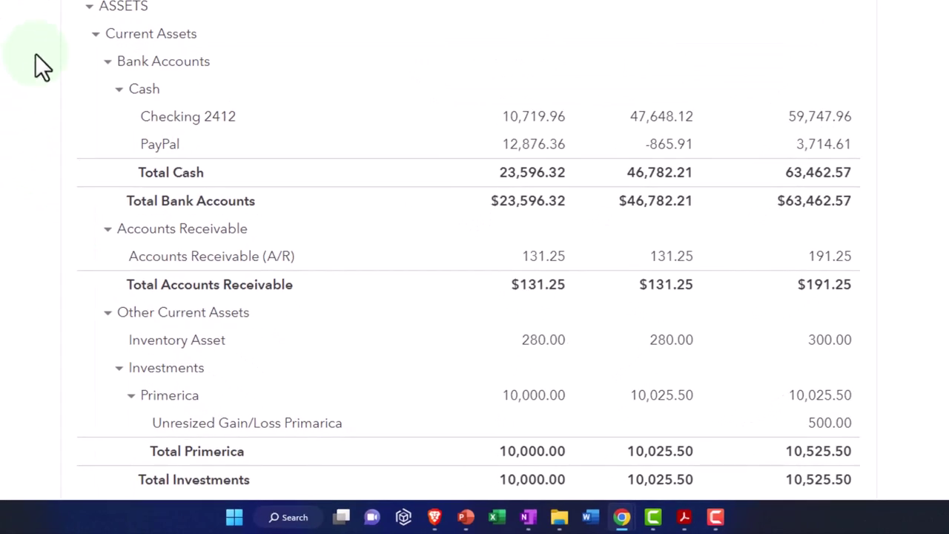
# - Collapse the Assets and the Liabilities and Equity sections of the Balance Sheet and expand both again
pyautogui.click(89, 6)
pyautogui.click(89, 35)
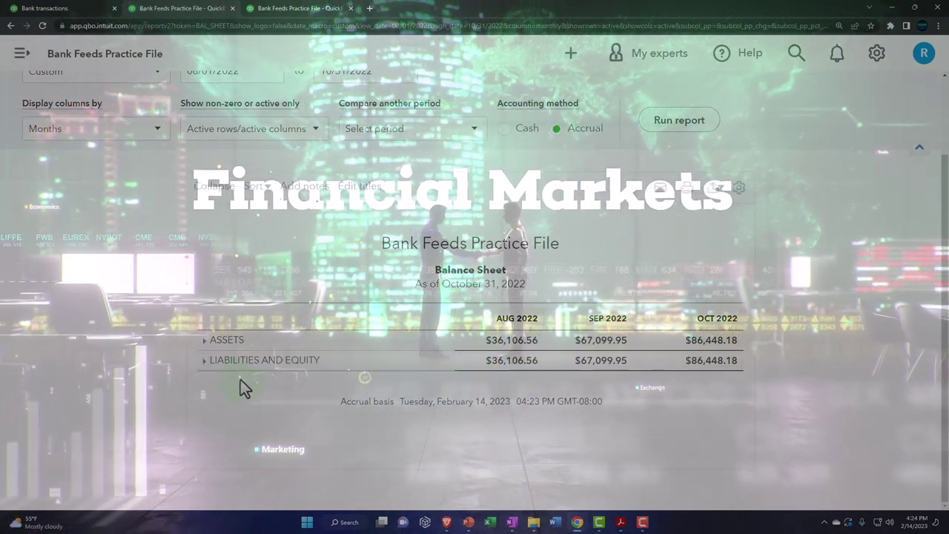
pyautogui.click(206, 362)
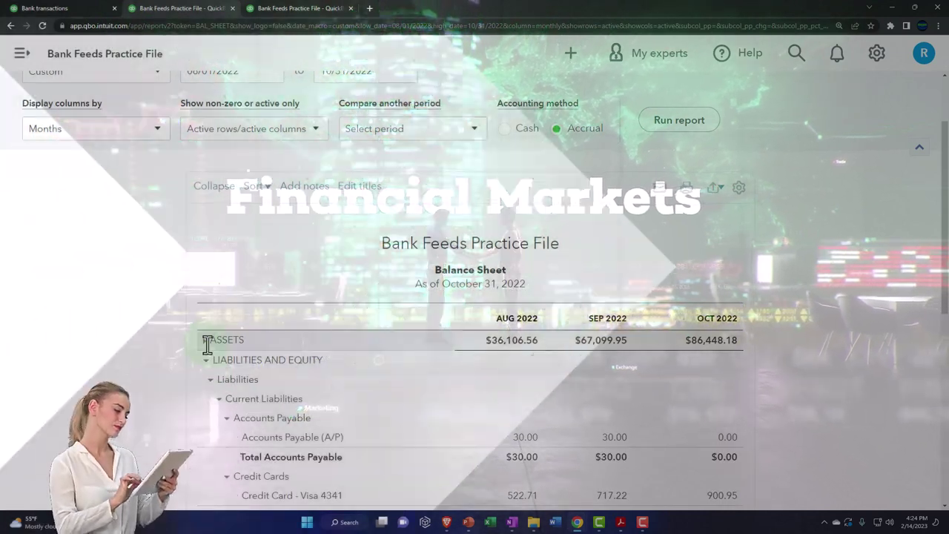
pyautogui.click(206, 343)
pyautogui.scroll(-1, 212, 360)
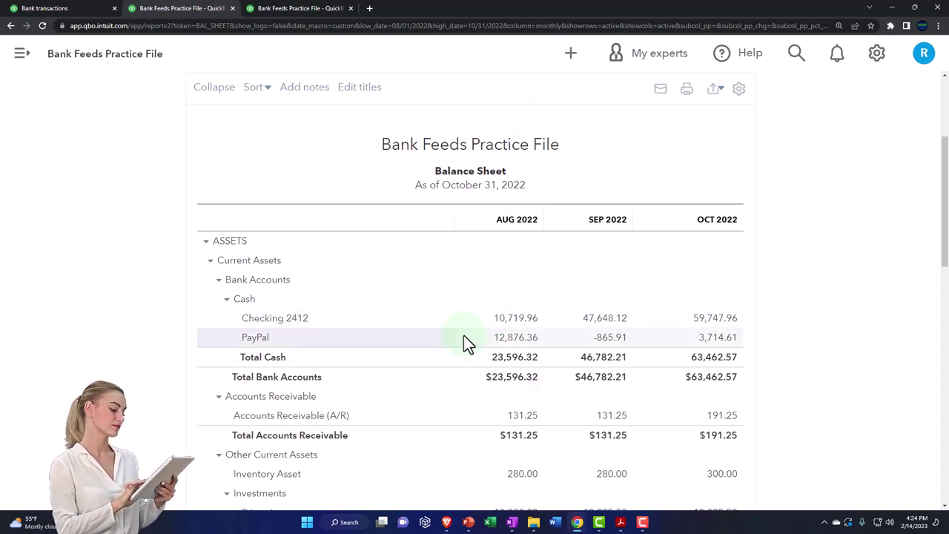
# - Highlight the August 1 opening balance on the bank statement in Adobe Acrobat Reader and return to the practice file's Banking page
pyautogui.click(73, 9)
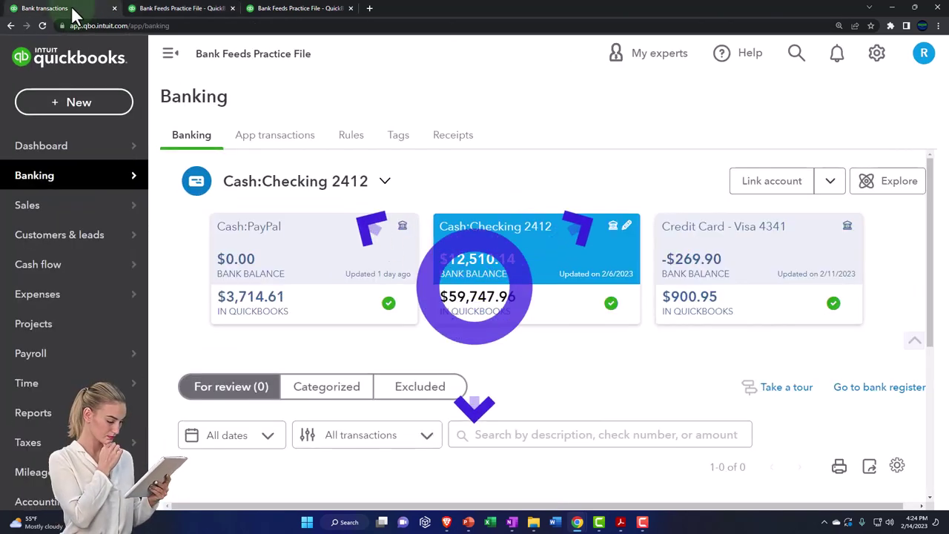
pyautogui.click(181, 11)
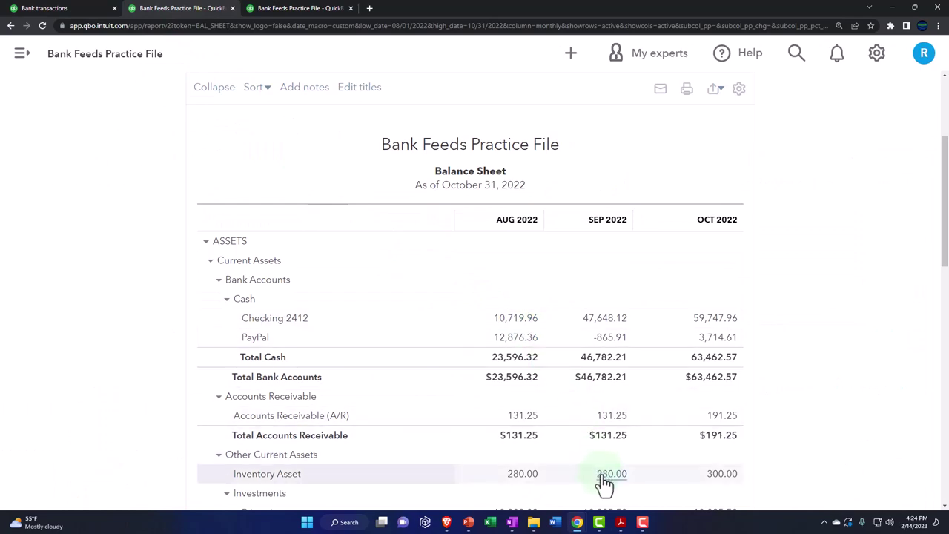
pyautogui.click(620, 522)
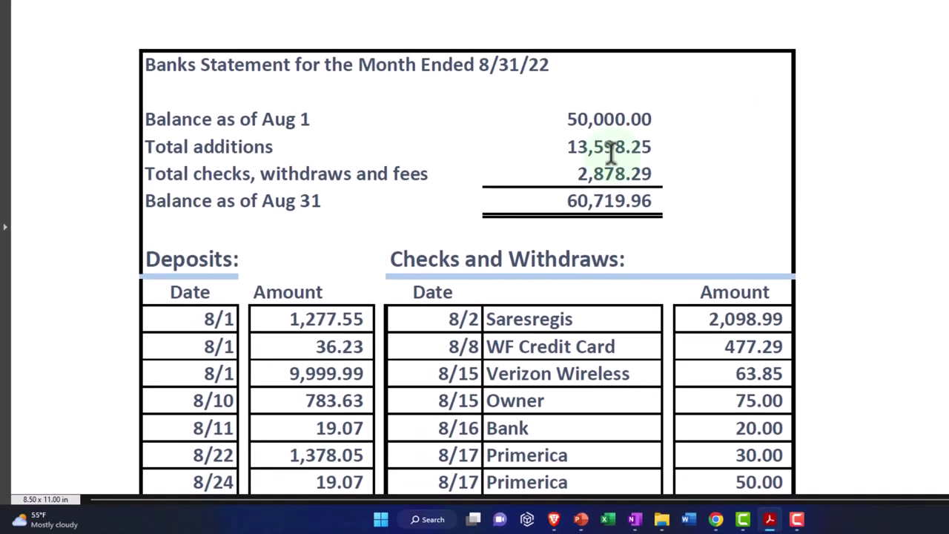
pyautogui.moveTo(583, 106); pyautogui.dragTo(671, 104)
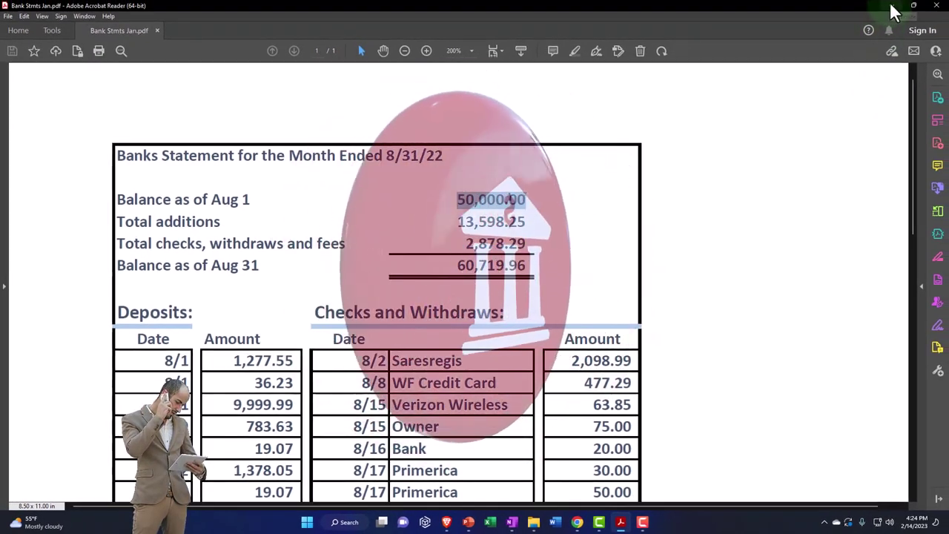
pyautogui.click(893, 13)
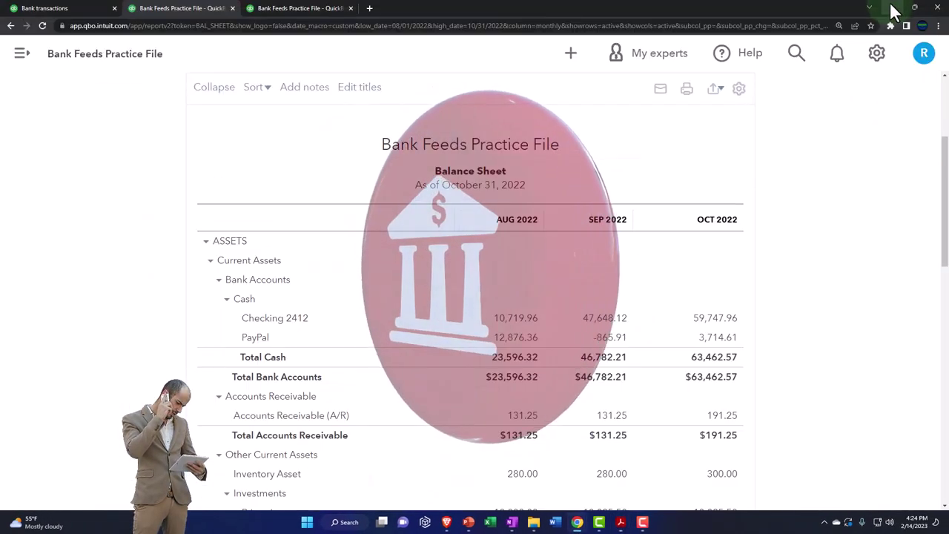
pyautogui.click(71, 8)
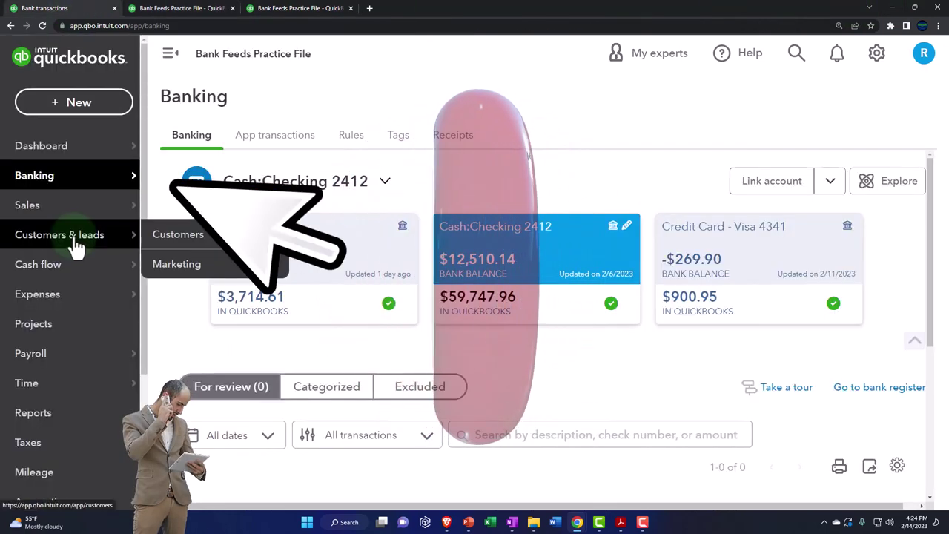
# - Open the Reconcile page of the Accounting section in the Bank Feeds Practice File
pyautogui.scroll(-1, 77, 248)
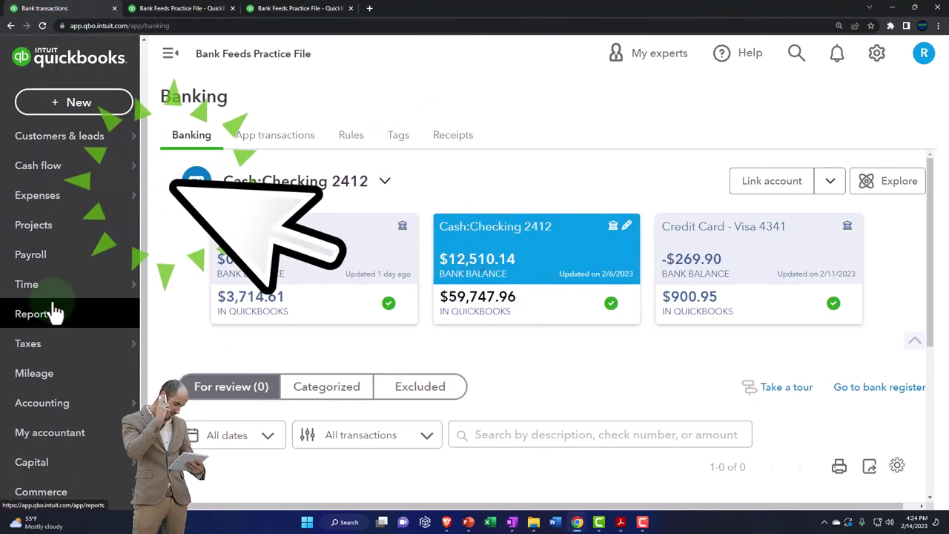
pyautogui.scroll(-1, 55, 312)
pyautogui.scroll(-1, 55, 311)
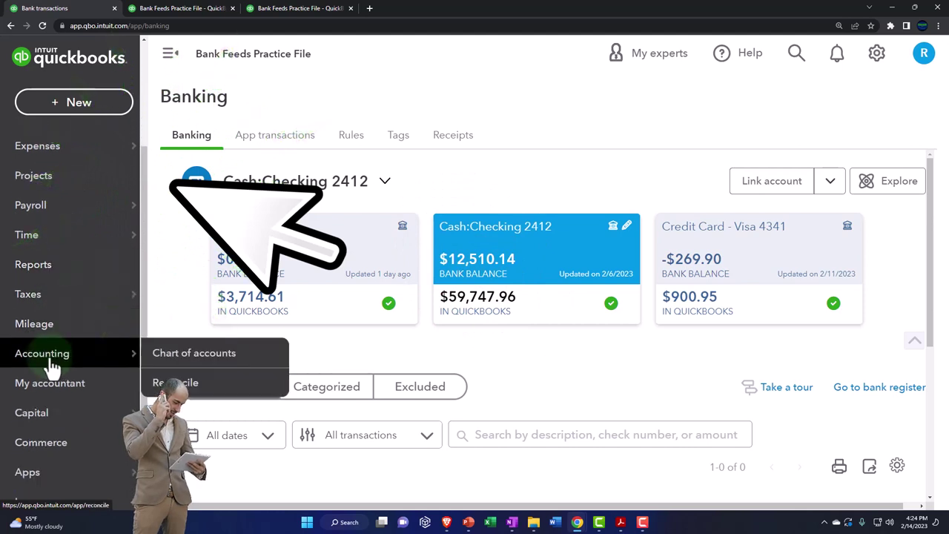
pyautogui.click(49, 356)
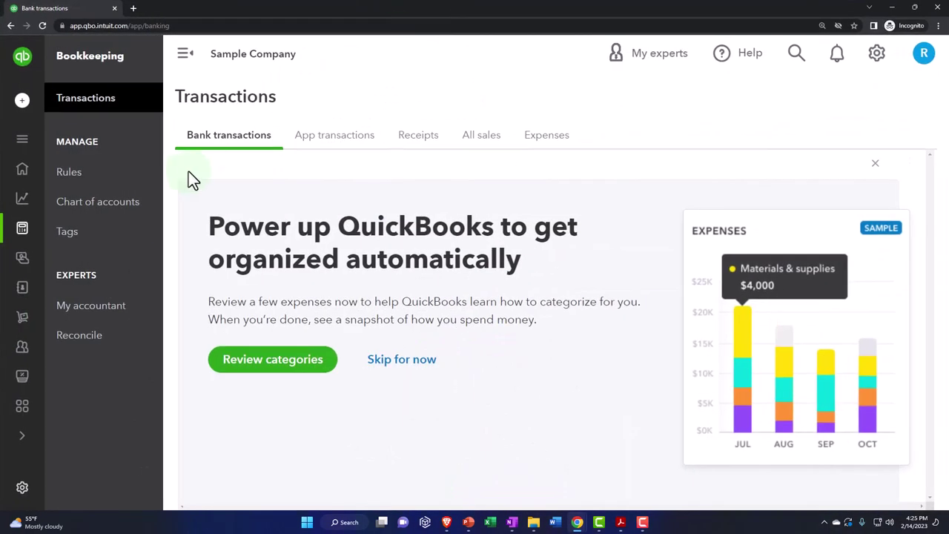
# - In the incognito window's Sample Company, open the Reconcile page under Bookkeeping to locate the same feature
pyautogui.moveTo(38, 255)
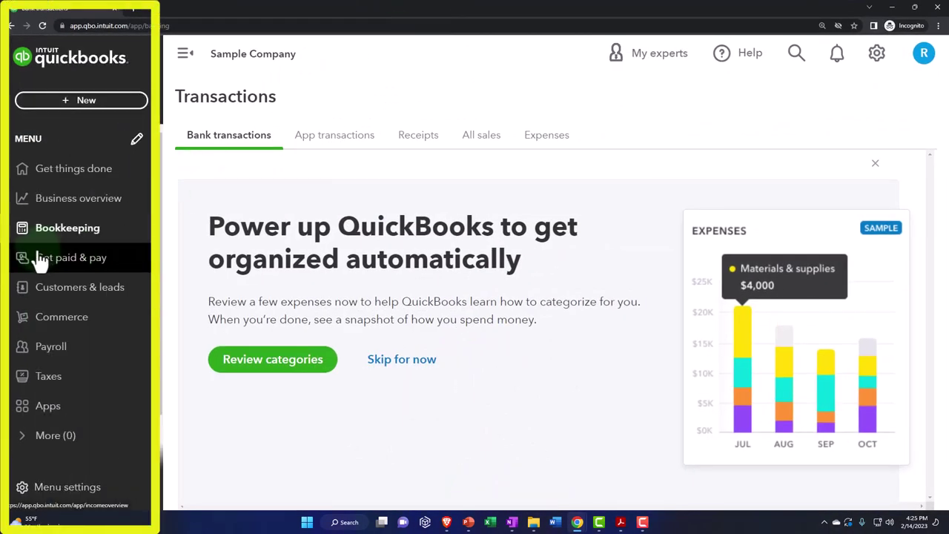
pyautogui.click(42, 240)
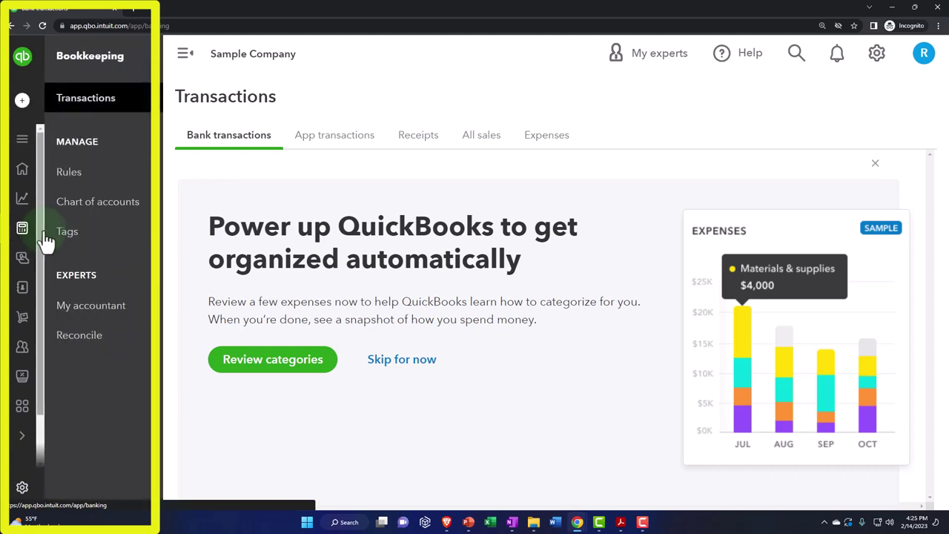
pyautogui.click(83, 347)
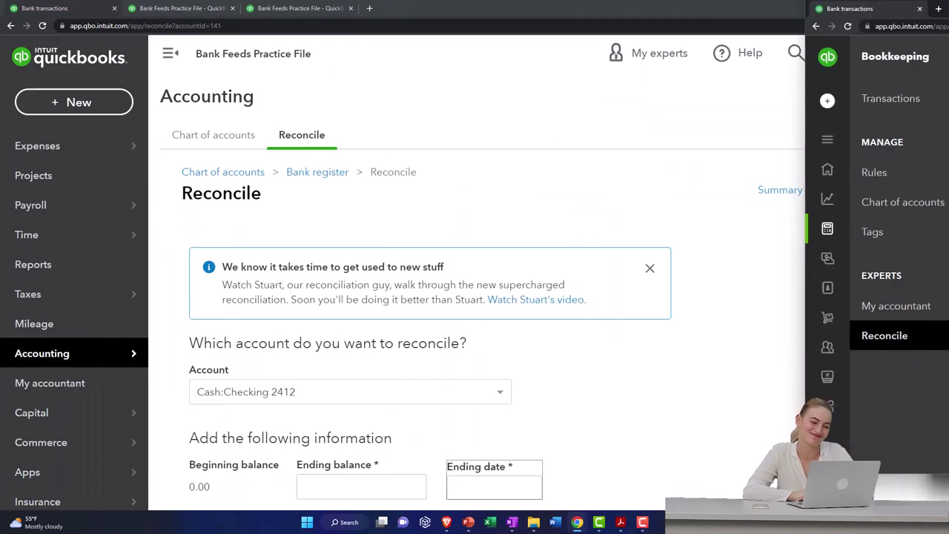
# - Back in the Bank Feeds Practice File, hide the navigation pane and choose Cash:Checking 2412 as the account to reconcile
pyautogui.click(167, 56)
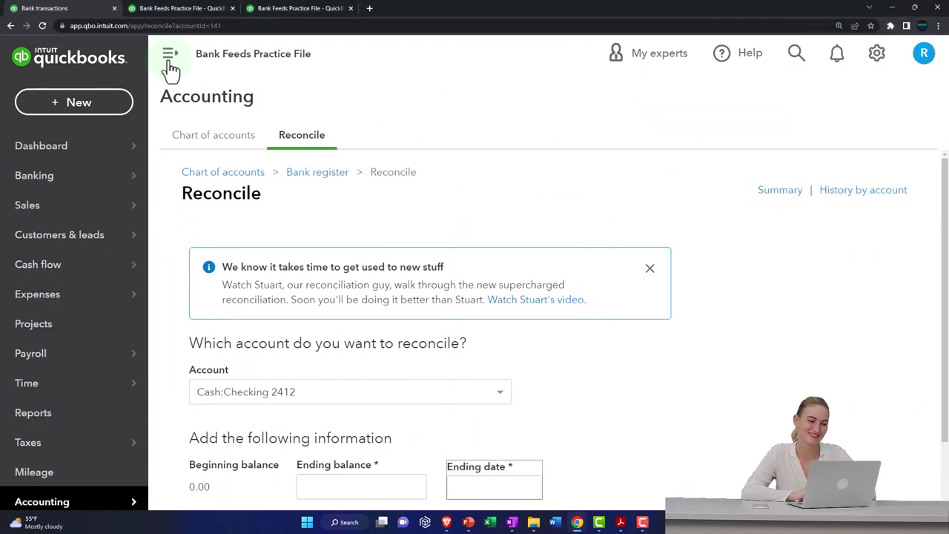
pyautogui.scroll(-1, 186, 157)
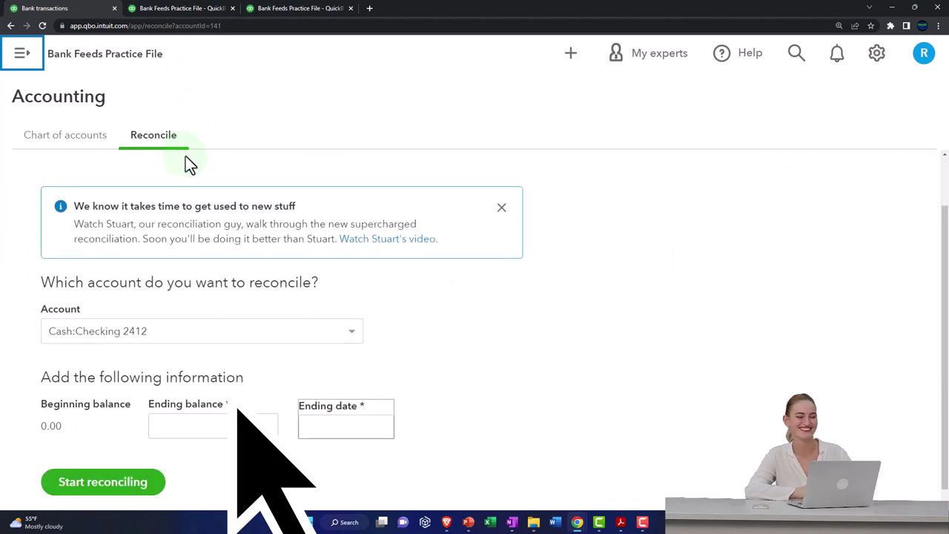
pyautogui.click(352, 319)
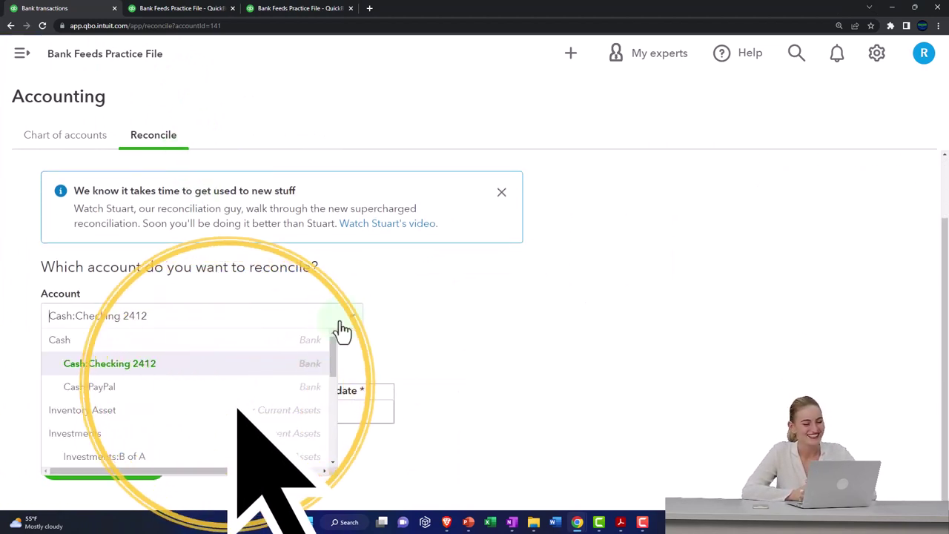
pyautogui.click(124, 367)
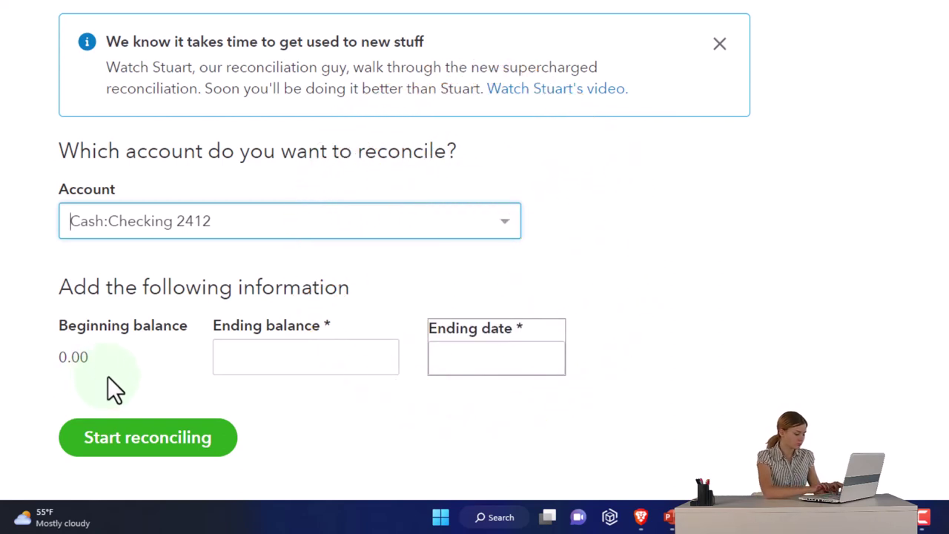
# - Look up the August 31 balance on the bank statement in Adobe Acrobat Reader and enter 60719.69 as the ending balance
pyautogui.click(244, 362)
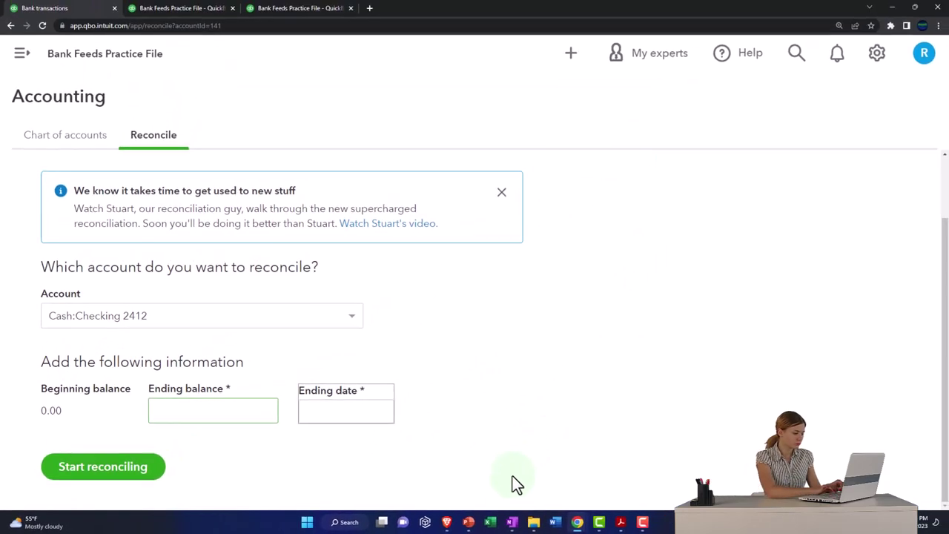
pyautogui.click(623, 523)
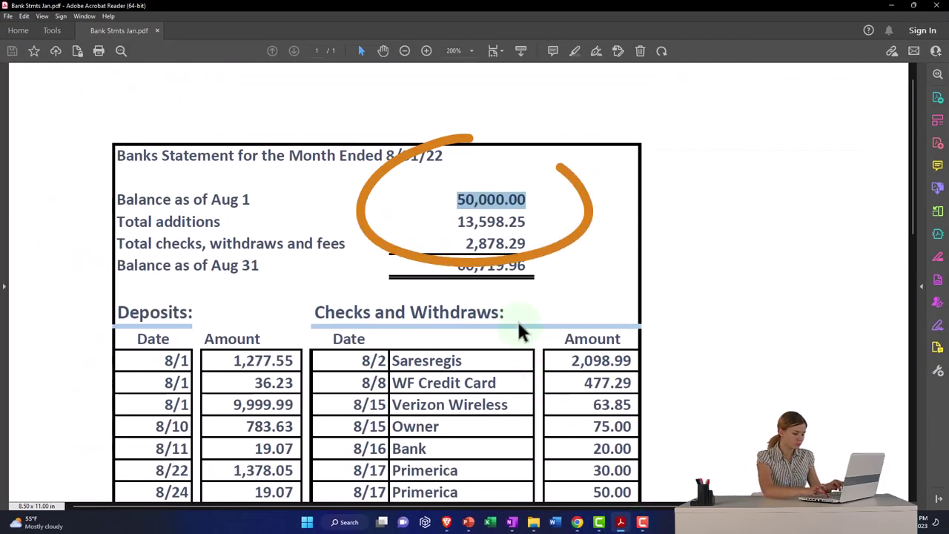
pyautogui.click(622, 522)
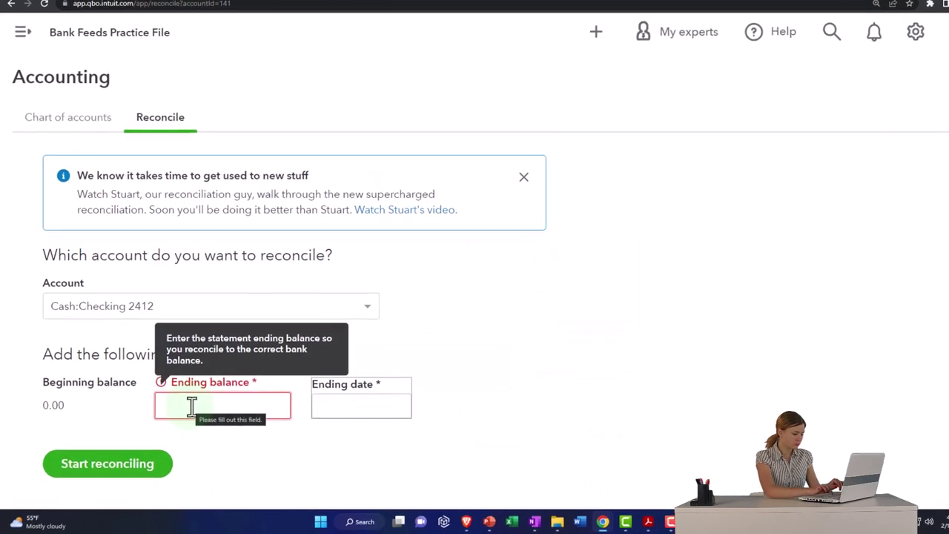
pyautogui.write('60719.69')
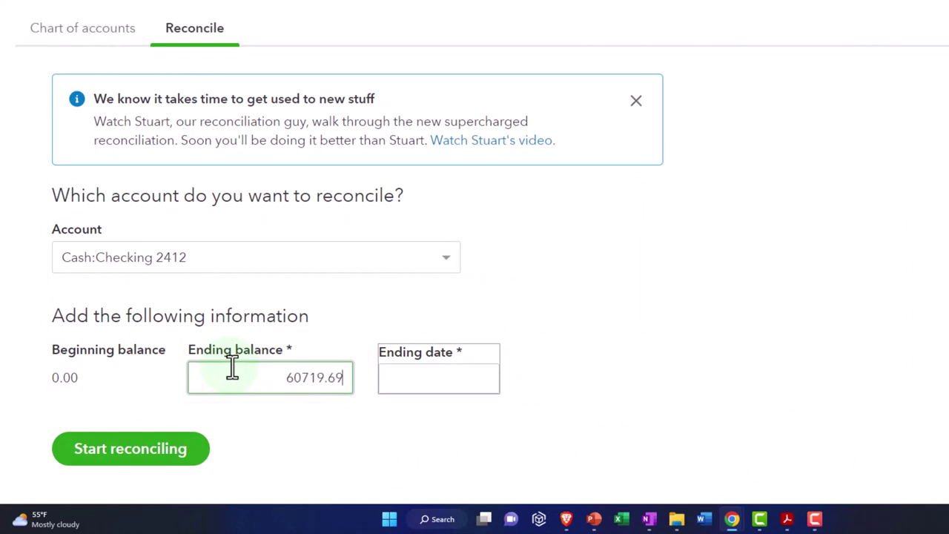
pyautogui.press('Tab')
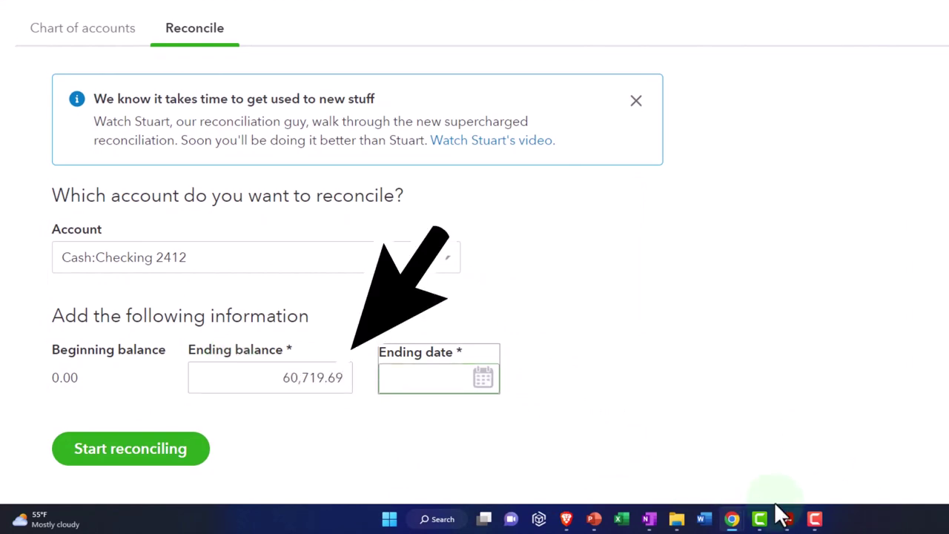
# - Recheck the August 31 balance on the bank statement and correct the ending balance to 60,719.96
pyautogui.click(814, 519)
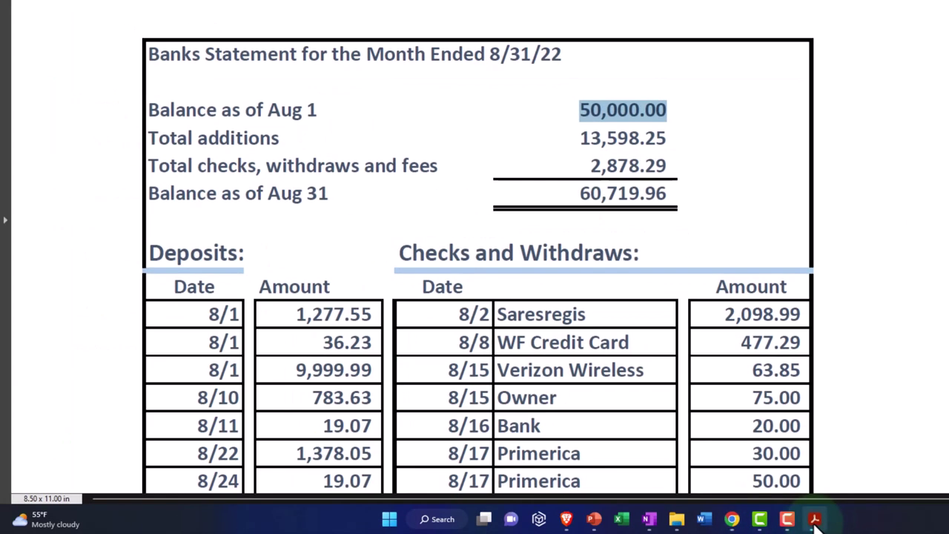
pyautogui.click(814, 519)
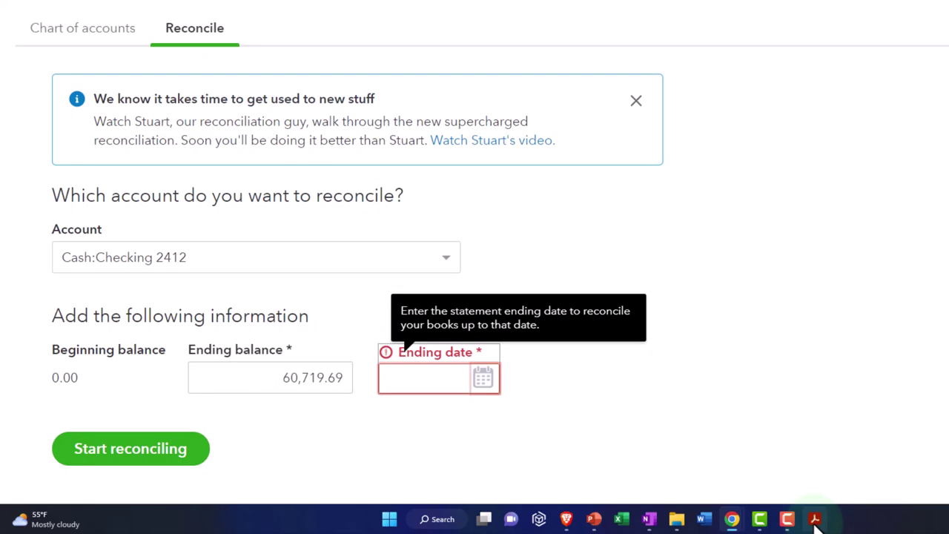
pyautogui.click(814, 519)
pyautogui.click(814, 519)
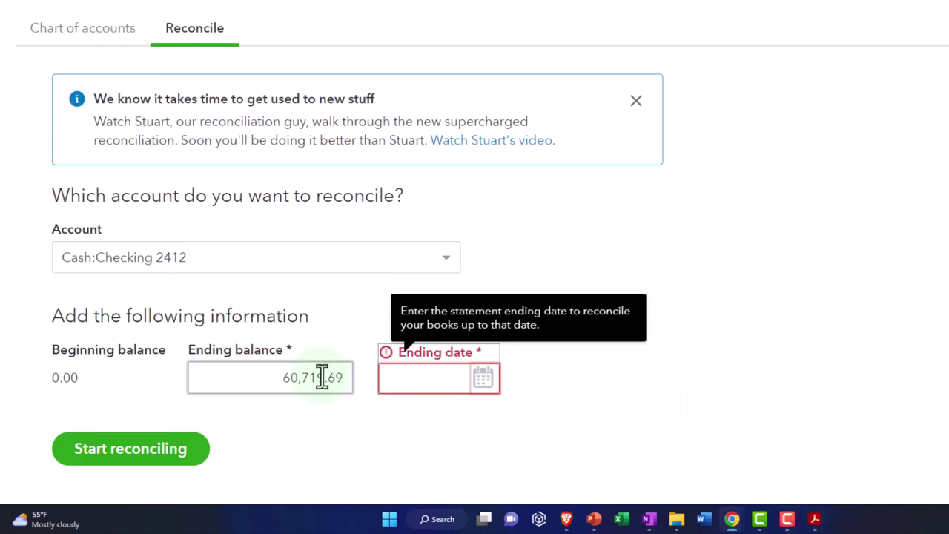
pyautogui.click(347, 386)
pyautogui.press('BackSpace')
pyautogui.press('BackSpace')
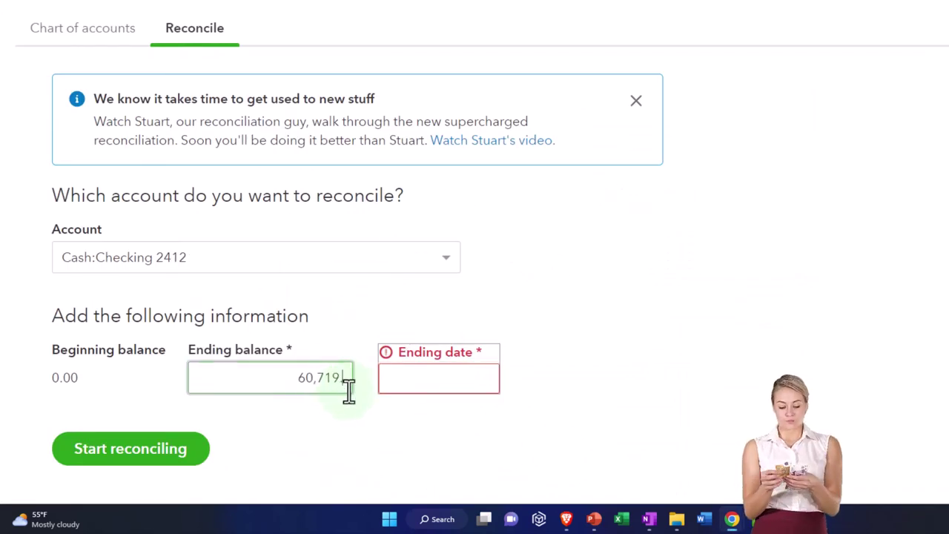
pyautogui.write('96')
pyautogui.press('Tab')
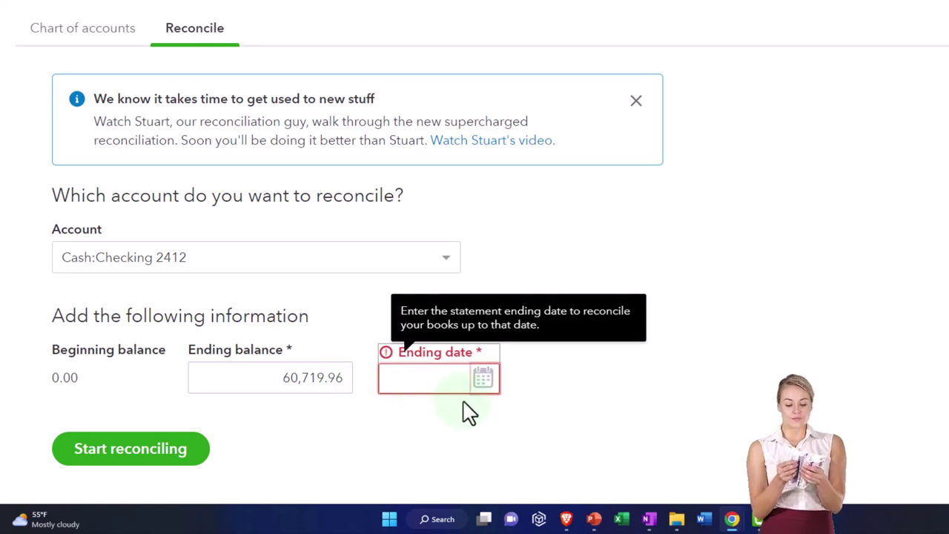
# - Set the reconciliation's ending date to 08/31/2022 and check it against the bank statement
pyautogui.click(482, 381)
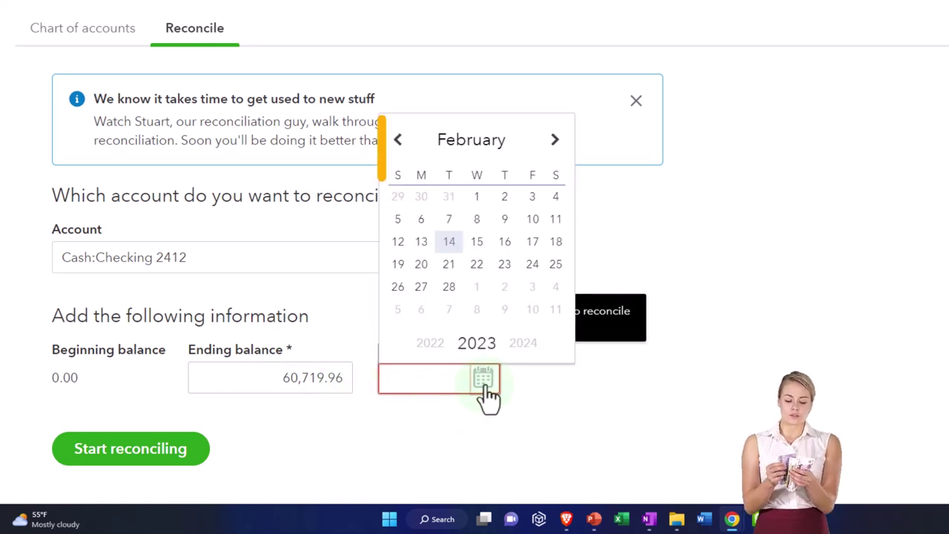
pyautogui.click(398, 142)
pyautogui.click(398, 143)
pyautogui.click(398, 143)
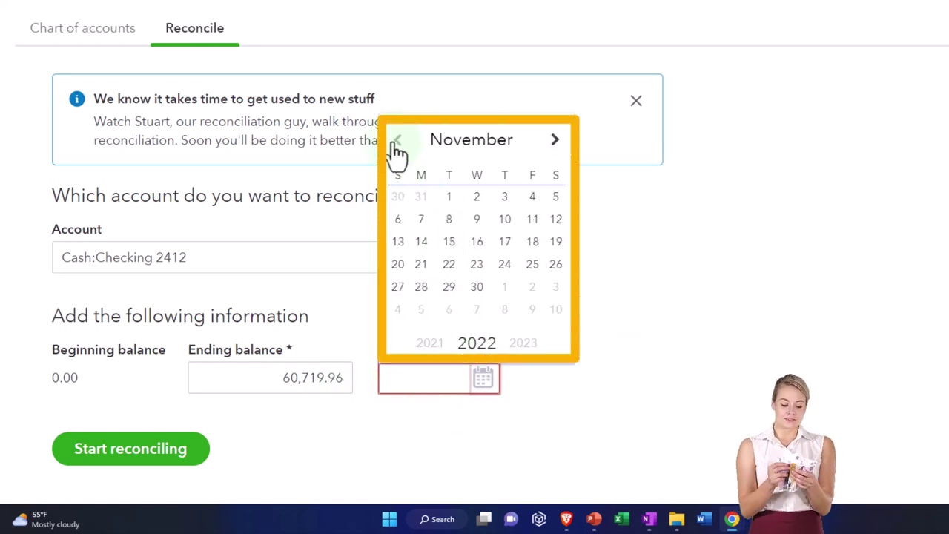
pyautogui.click(398, 142)
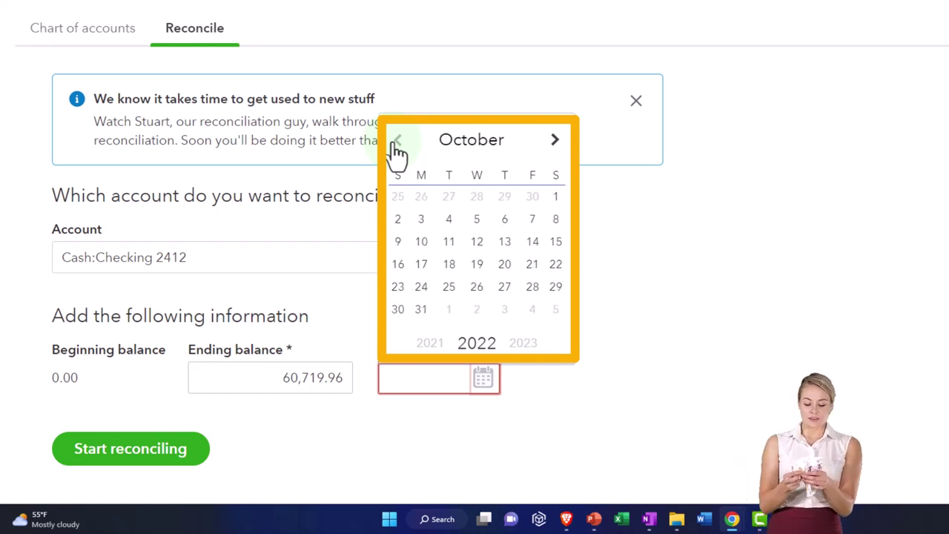
pyautogui.click(397, 142)
pyautogui.click(397, 142)
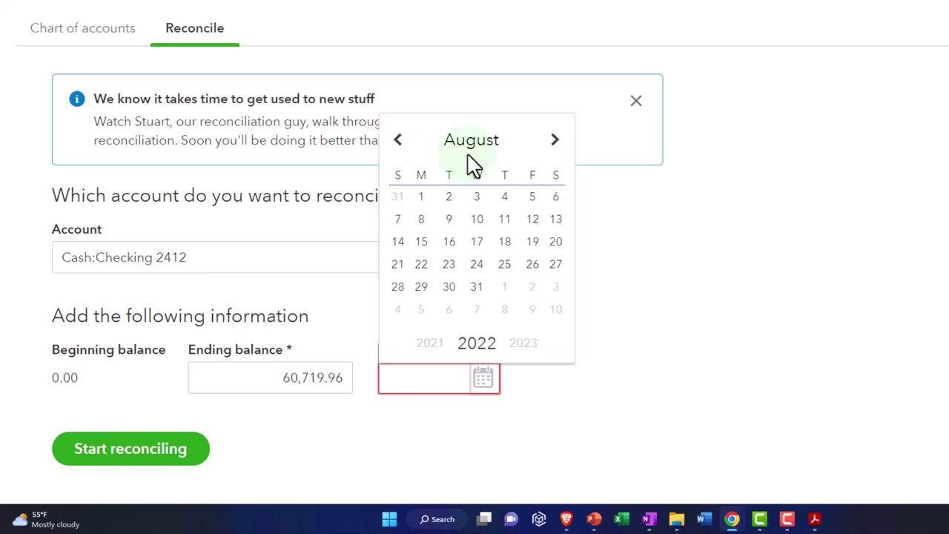
pyautogui.click(478, 289)
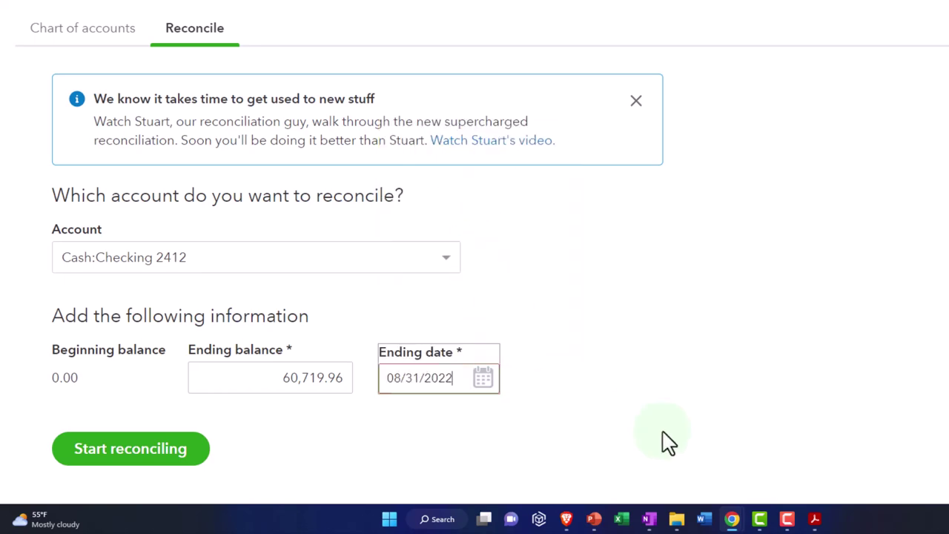
pyautogui.click(814, 519)
pyautogui.click(816, 519)
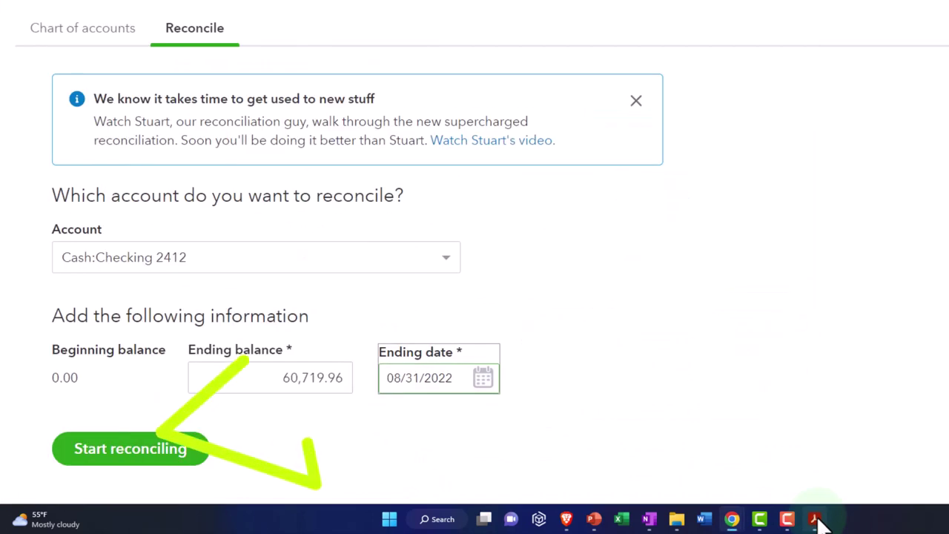
# - Start reconciling Checking 2412 and dismiss the pop-up tips on the reconciliation screen
pyautogui.click(174, 464)
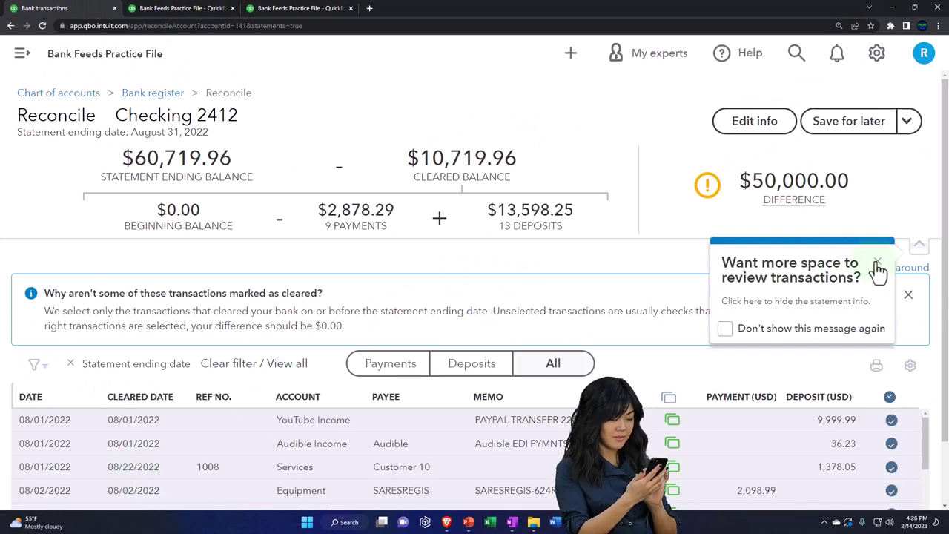
pyautogui.click(877, 265)
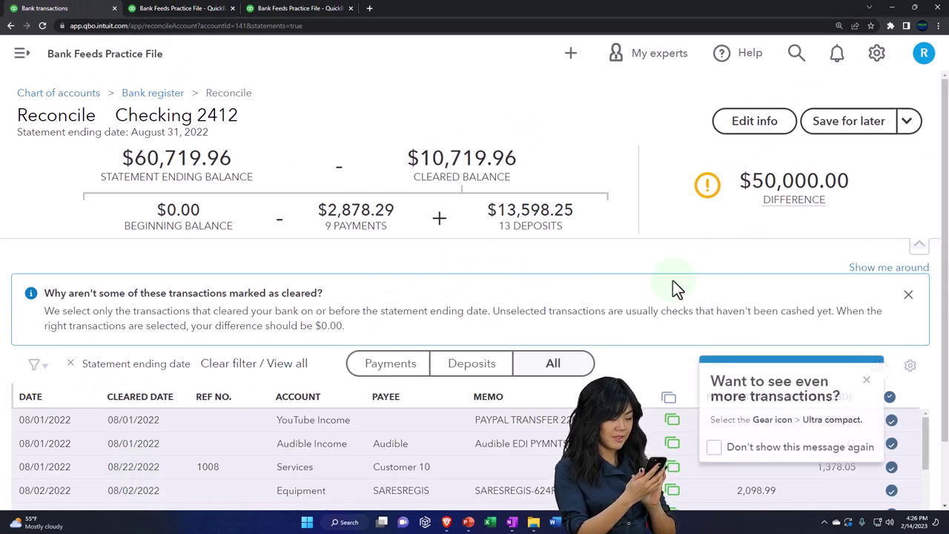
pyautogui.click(186, 188)
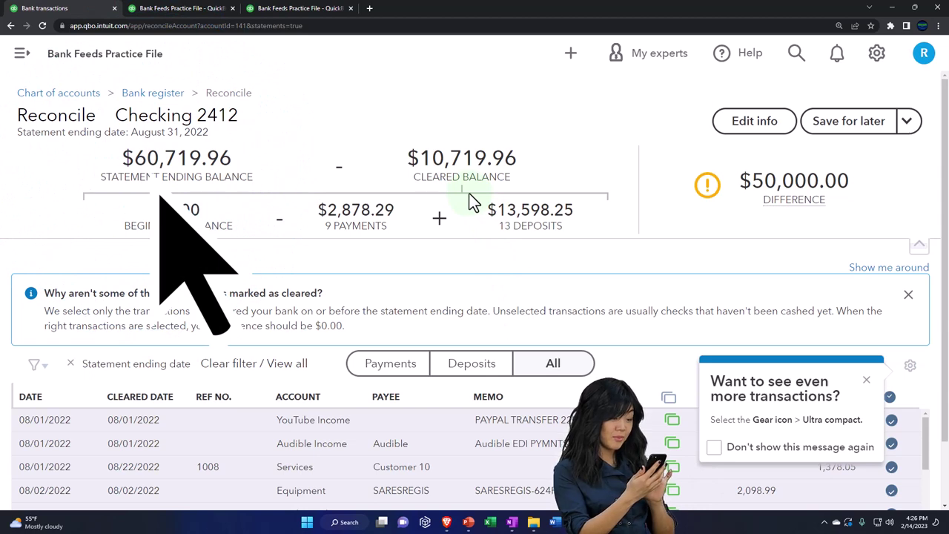
pyautogui.click(865, 382)
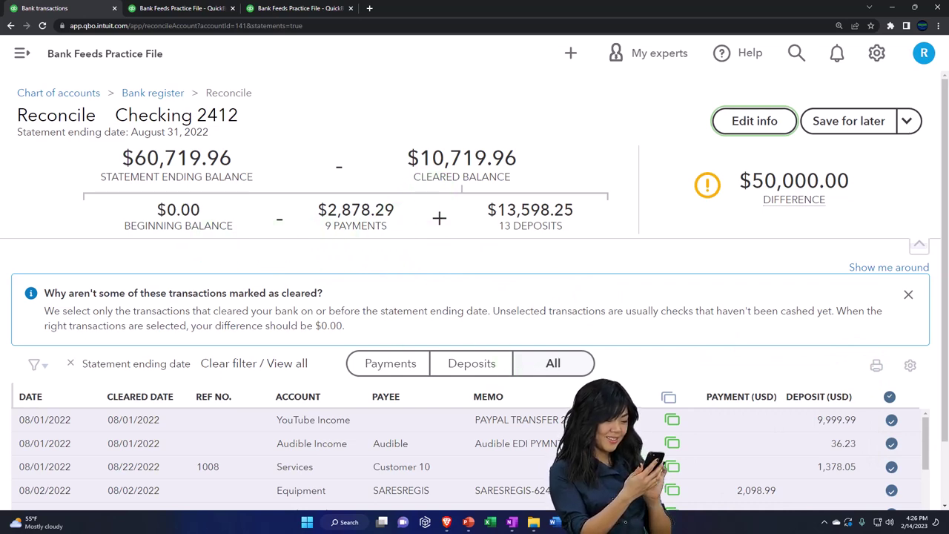
# - Highlight the August 1 balance on the bank statement in Adobe Acrobat Reader and compare the statement summary with the reconciliation figures
pyautogui.hotkey('alt', 'Tab')
pyautogui.click(531, 275)
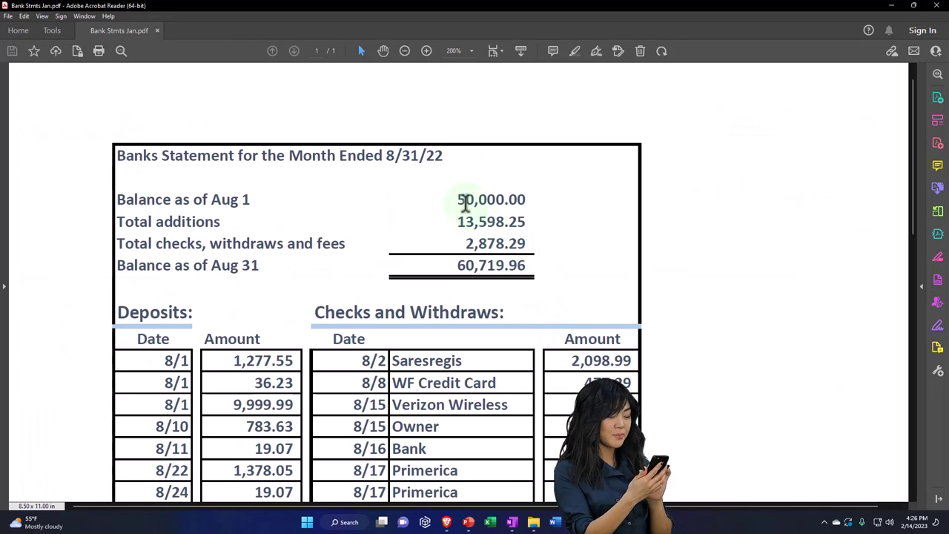
pyautogui.moveTo(462, 197); pyautogui.dragTo(532, 240)
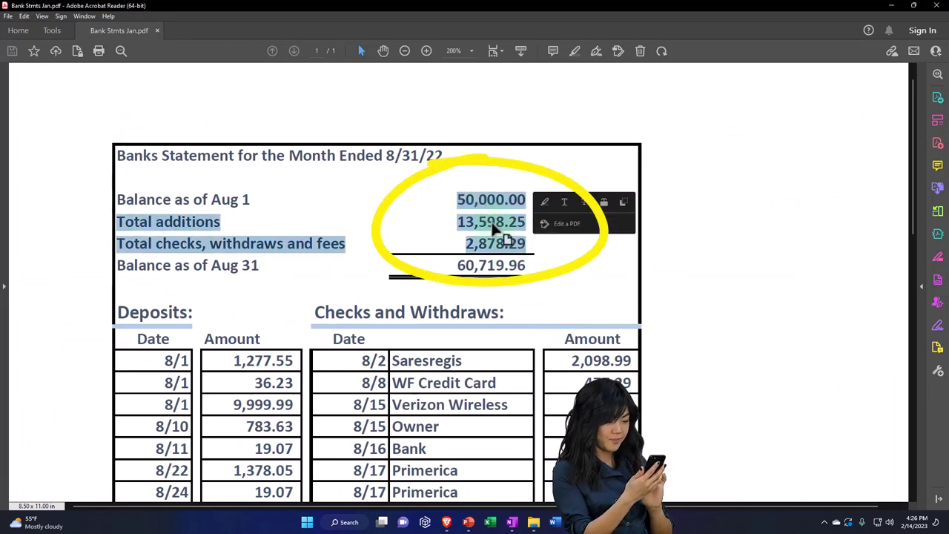
pyautogui.click(462, 197)
pyautogui.moveTo(462, 198); pyautogui.dragTo(528, 198)
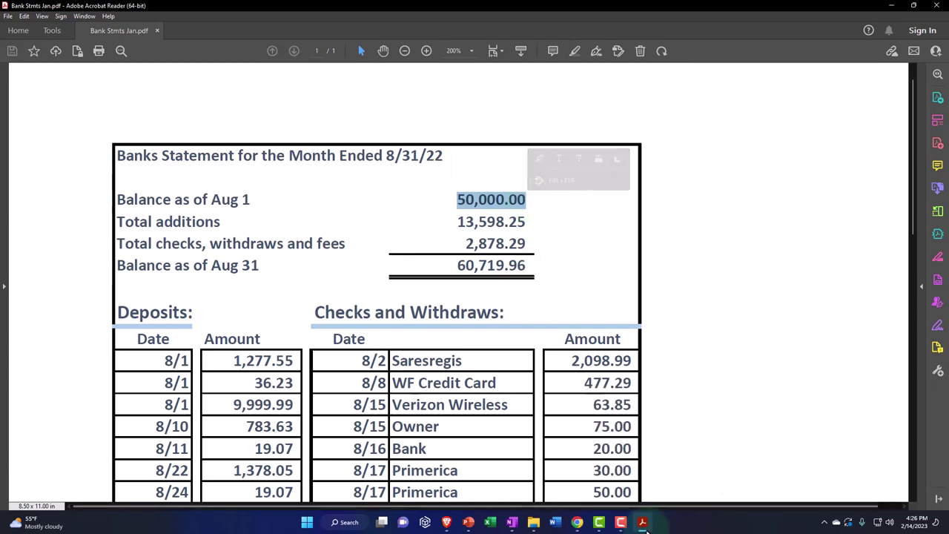
pyautogui.click(644, 523)
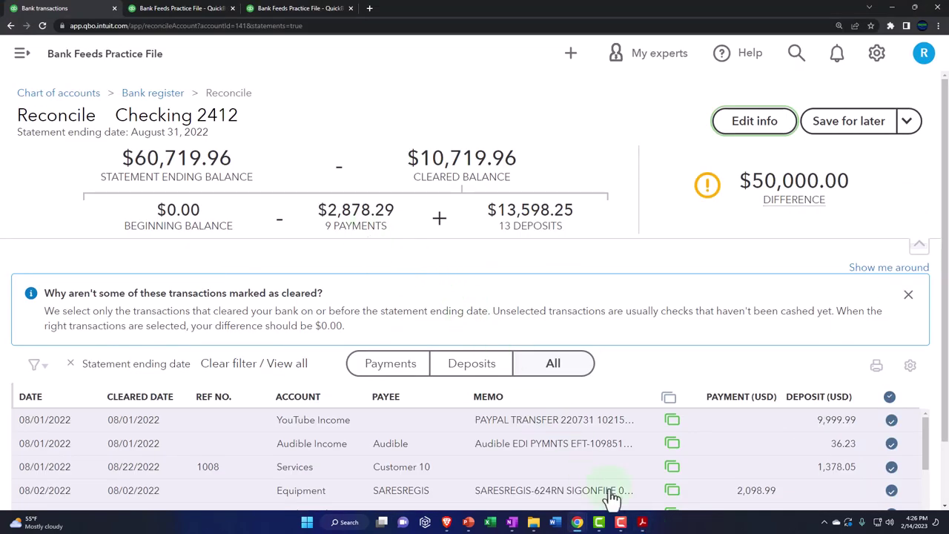
pyautogui.click(644, 524)
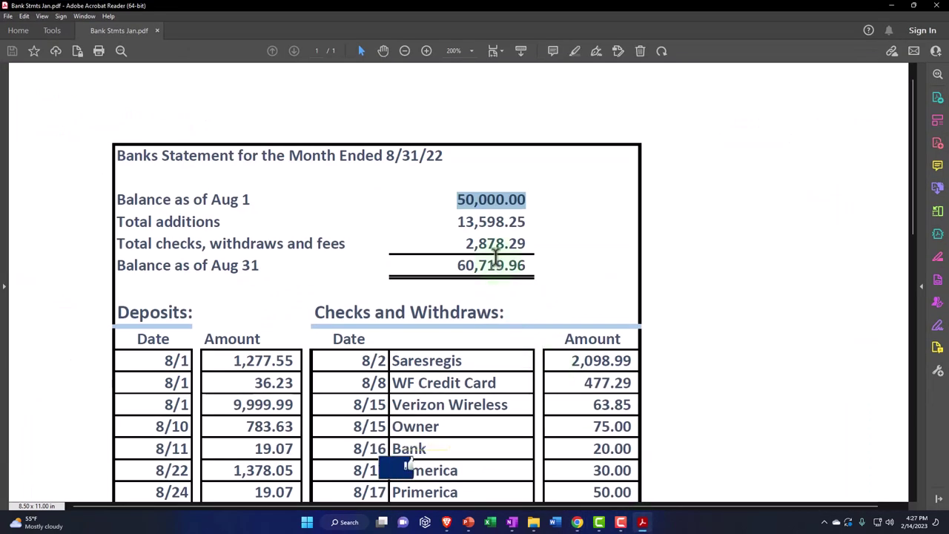
# - Compare the bank statement's beginning balance, additions and withdrawals in Adobe Acrobat Reader with the QuickBooks reconciliation totals and difference
pyautogui.click(644, 524)
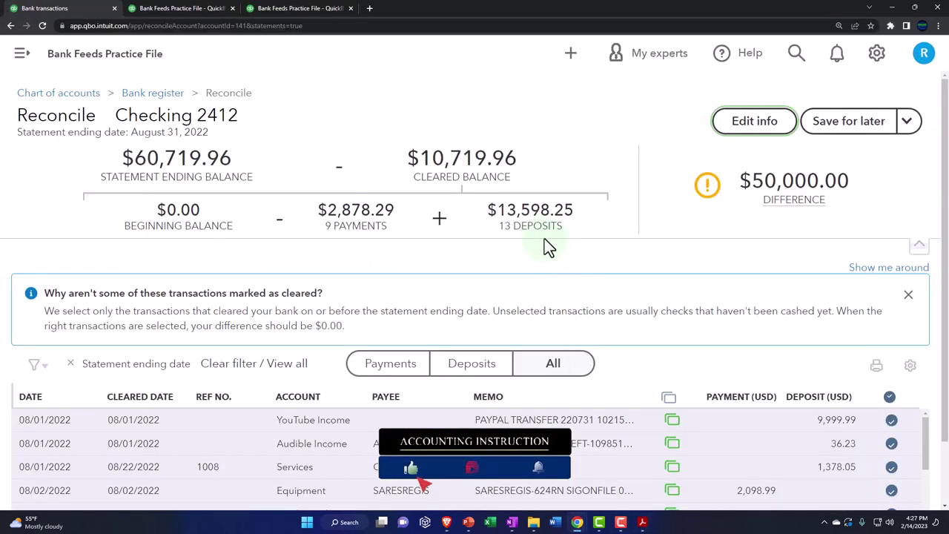
pyautogui.click(643, 524)
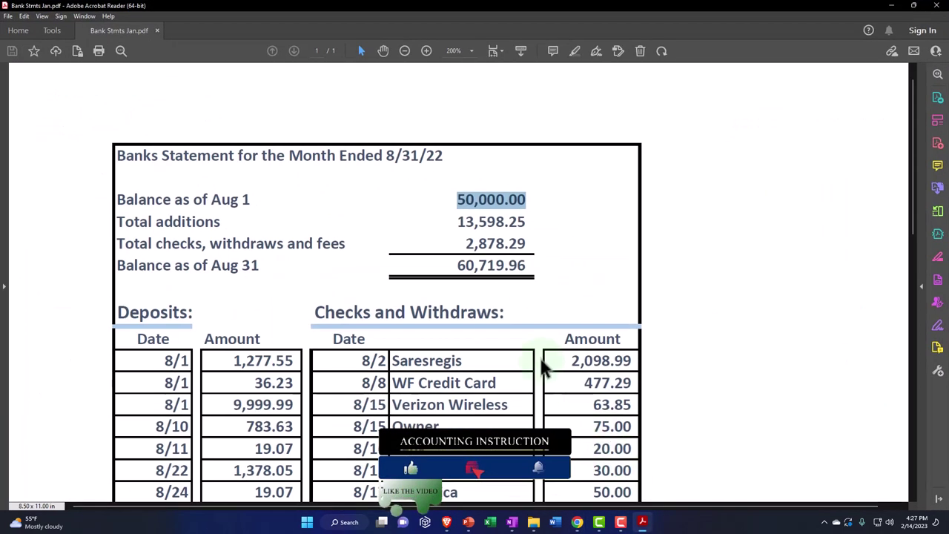
pyautogui.click(644, 522)
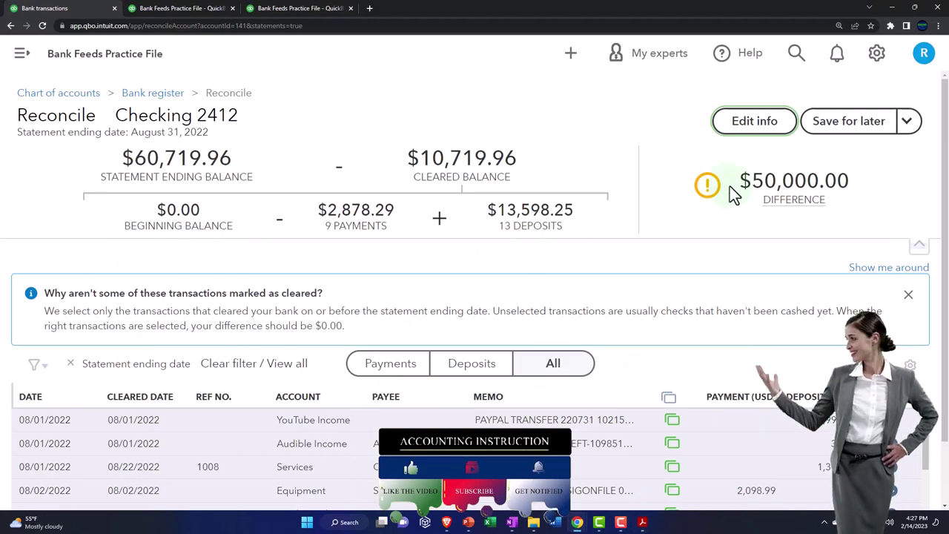
pyautogui.moveTo(742, 197)
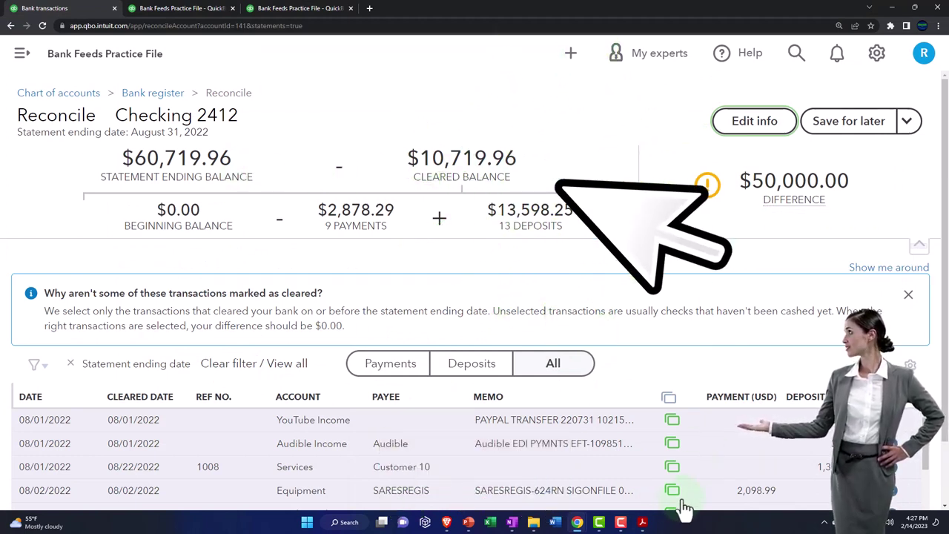
pyautogui.click(642, 522)
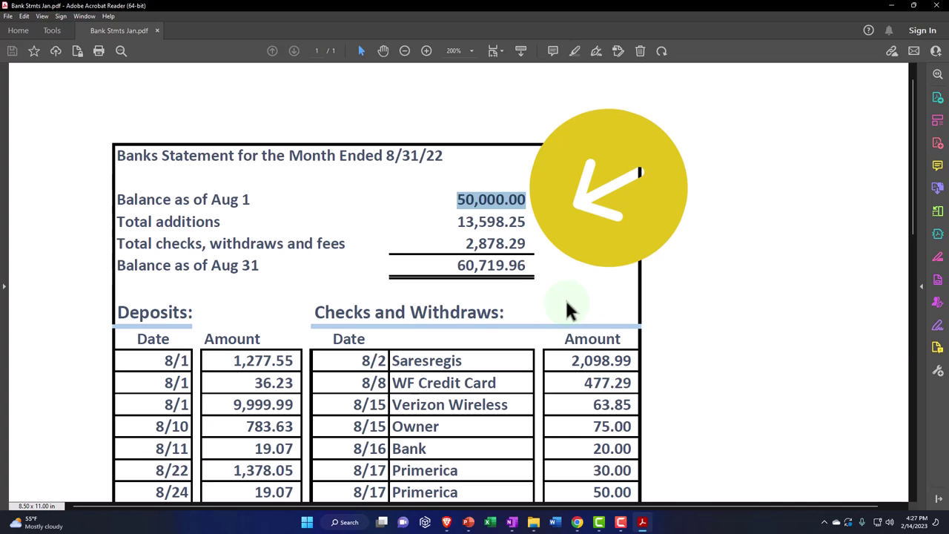
# - Return to the QuickBooks reconciliation and examine the listed transactions, their cleared marks and the bank feed indicator beside each one
pyautogui.click(643, 522)
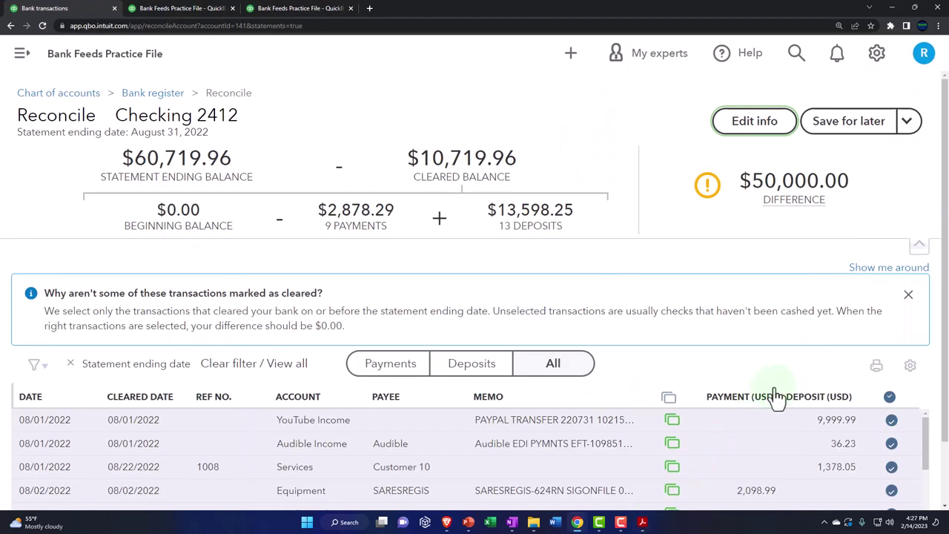
pyautogui.scroll(-1, 776, 398)
pyautogui.scroll(-1, 776, 398)
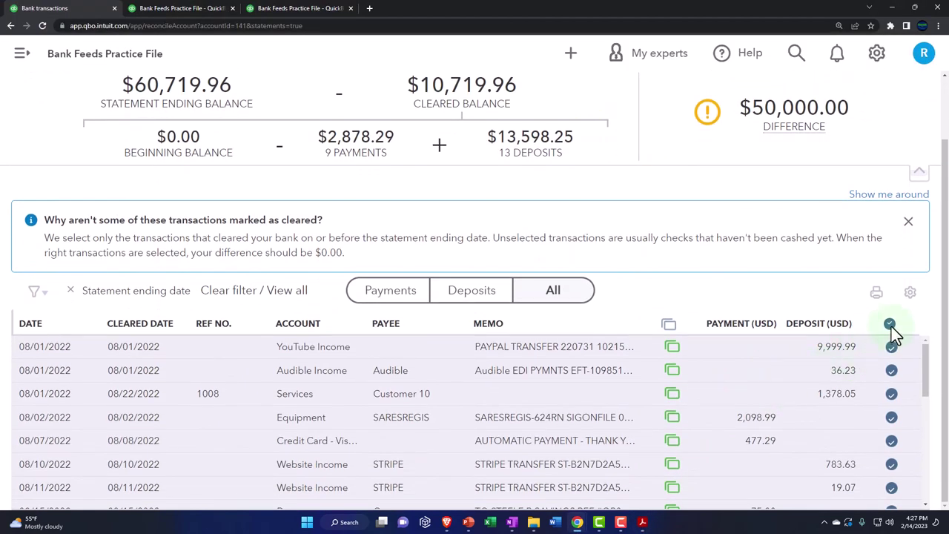
pyautogui.scroll(-2, 872, 370)
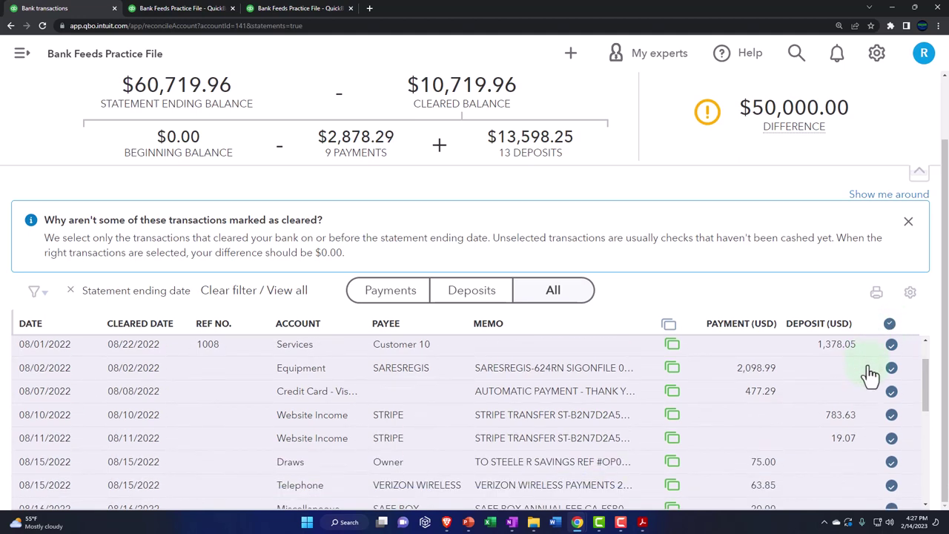
pyautogui.scroll(2, 849, 407)
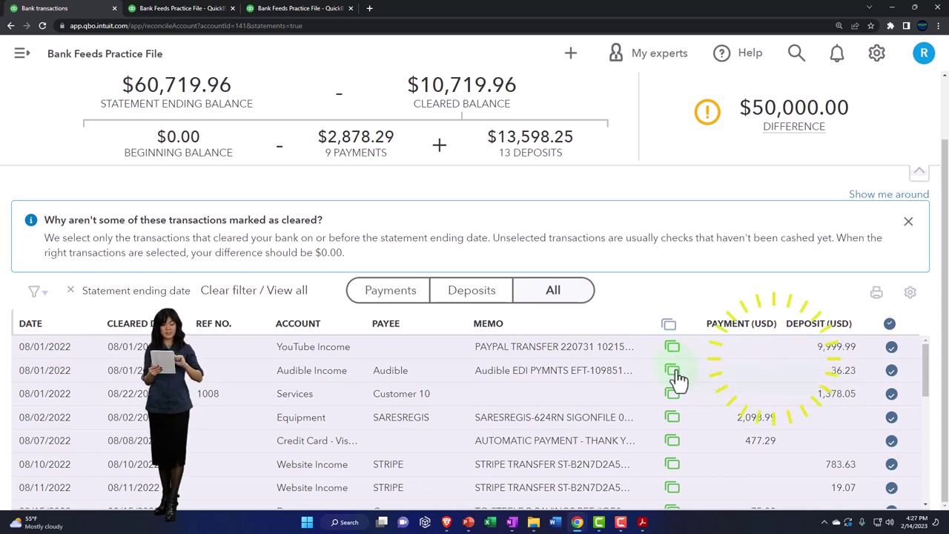
pyautogui.scroll(-6, 674, 386)
pyautogui.scroll(-4, 675, 399)
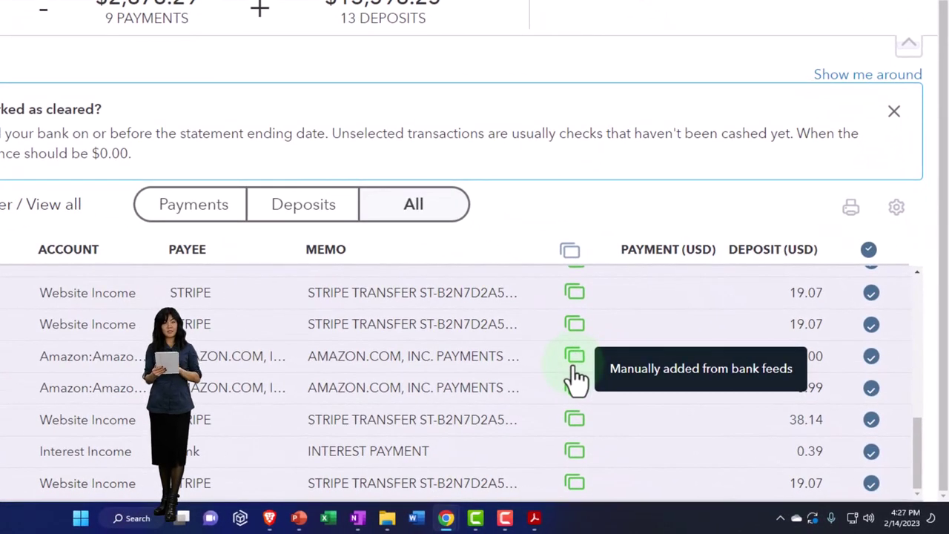
pyautogui.scroll(10, 576, 380)
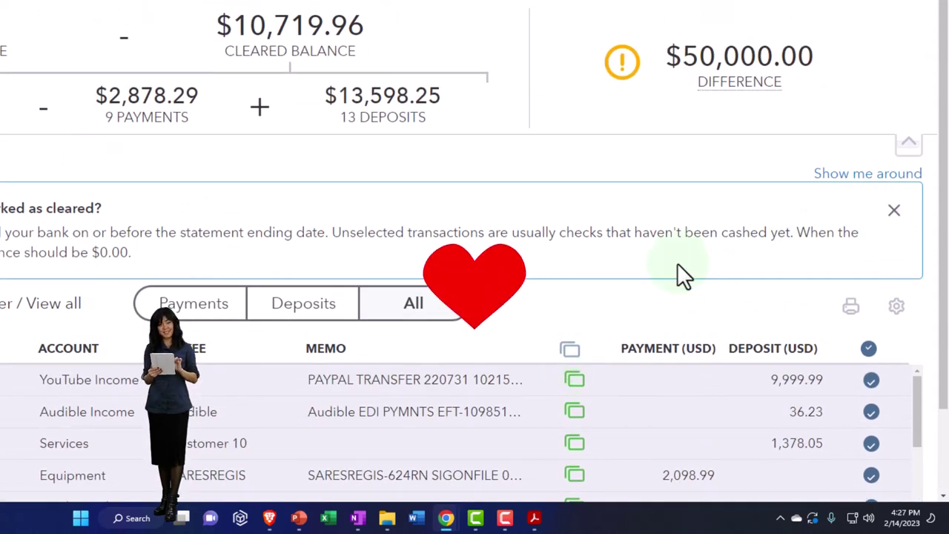
pyautogui.hotkey('ctrl', '-')
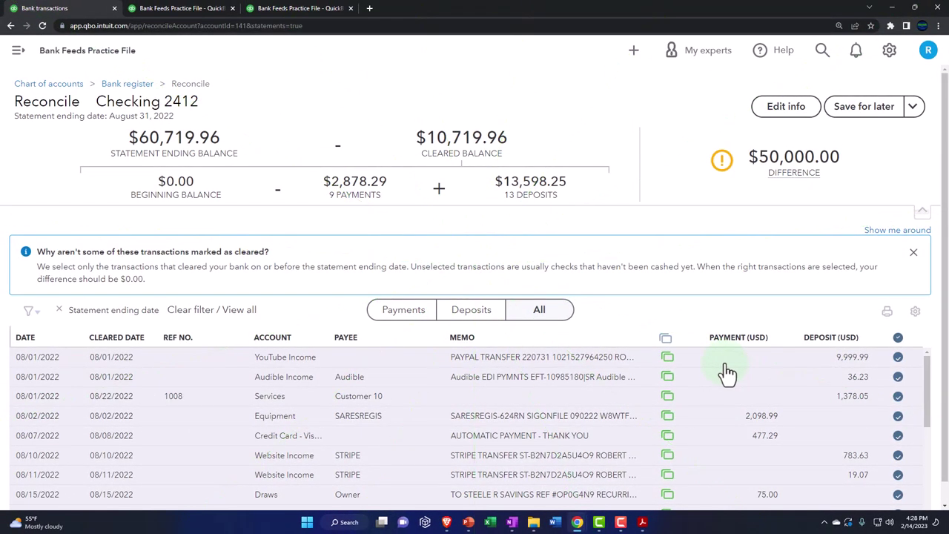
# - Recheck the bank statement, unmark all transactions in the reconciliation and show only the deposits
pyautogui.click(642, 522)
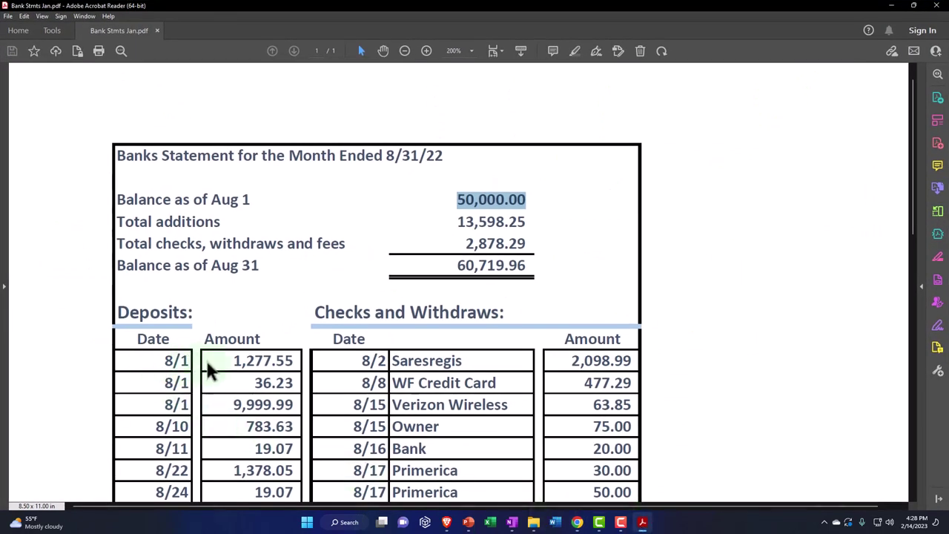
pyautogui.click(639, 523)
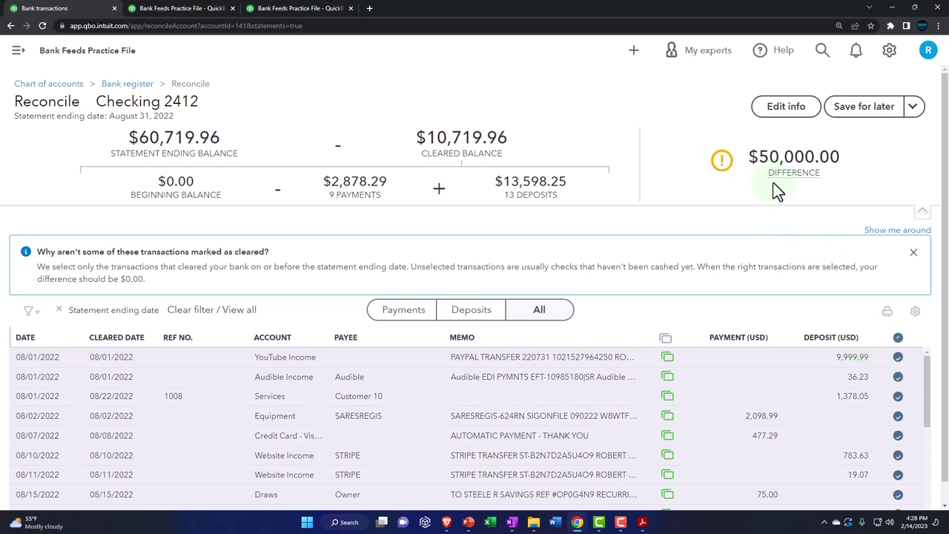
pyautogui.click(898, 341)
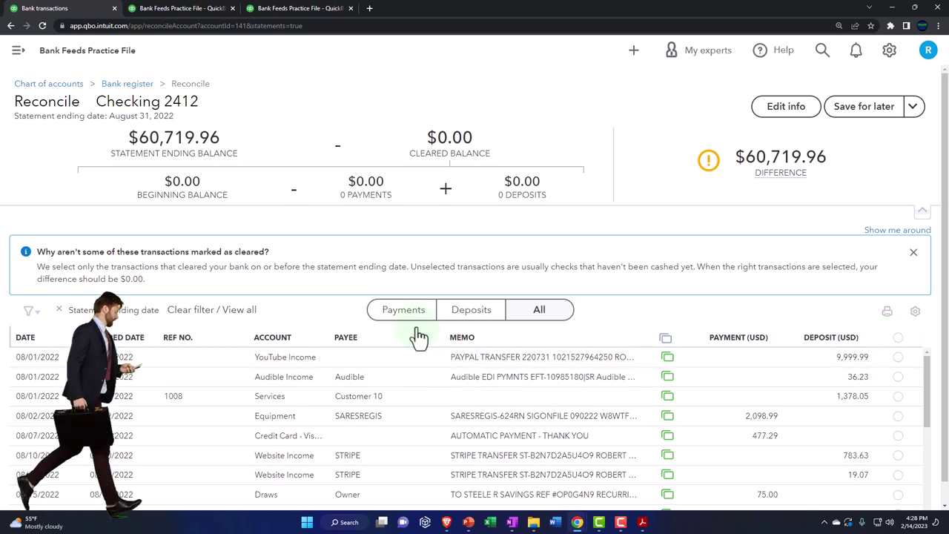
pyautogui.click(455, 314)
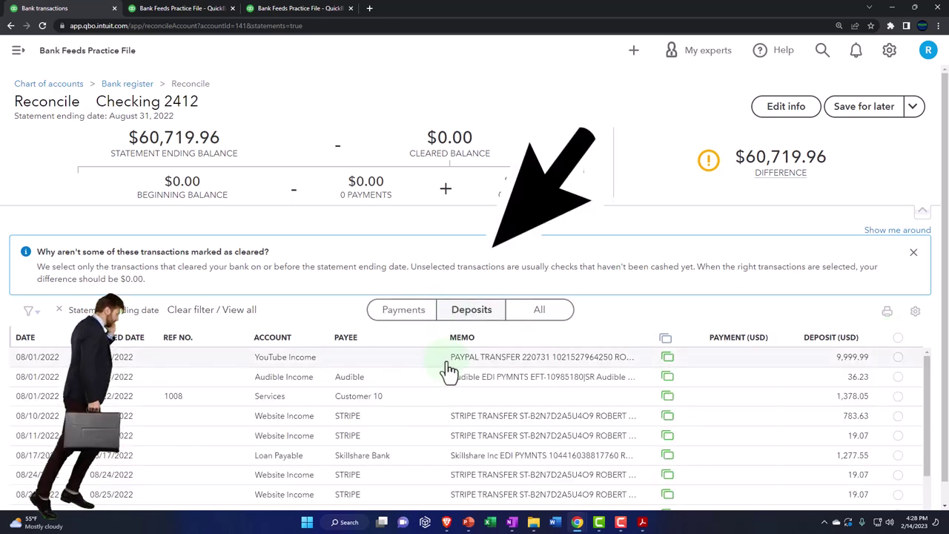
# - Review the deposits and totals on the bank statement and locate the first 8/1 deposit of 1,277.55
pyautogui.click(642, 521)
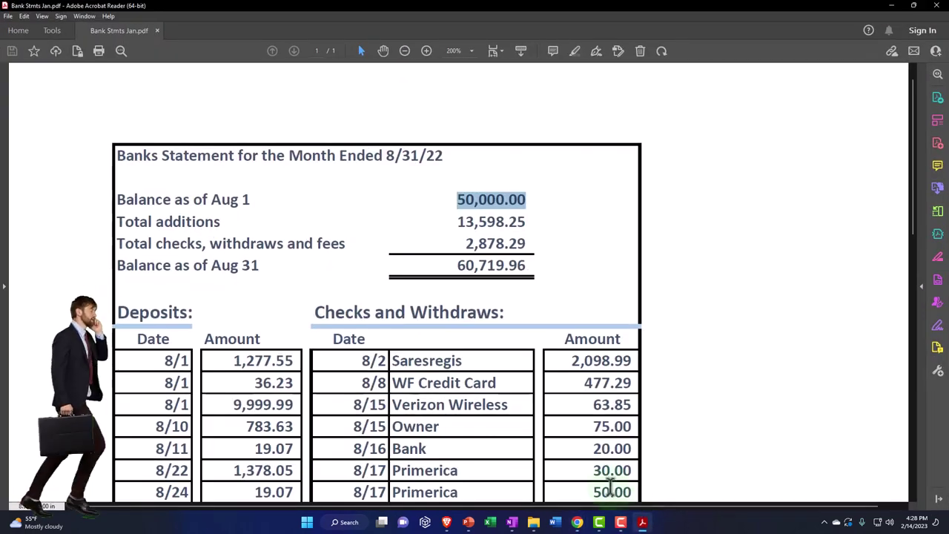
pyautogui.click(375, 374)
pyautogui.scroll(-5, 274, 400)
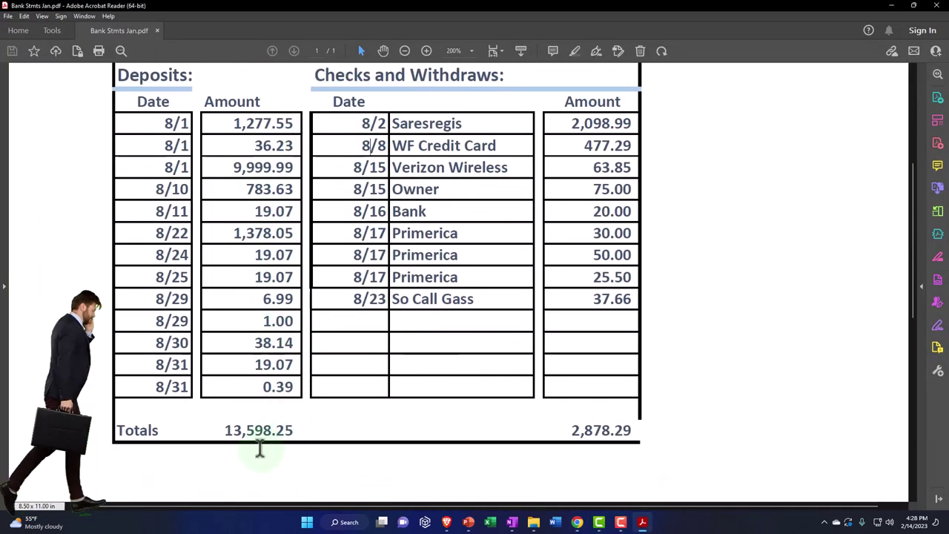
pyautogui.scroll(2, 264, 449)
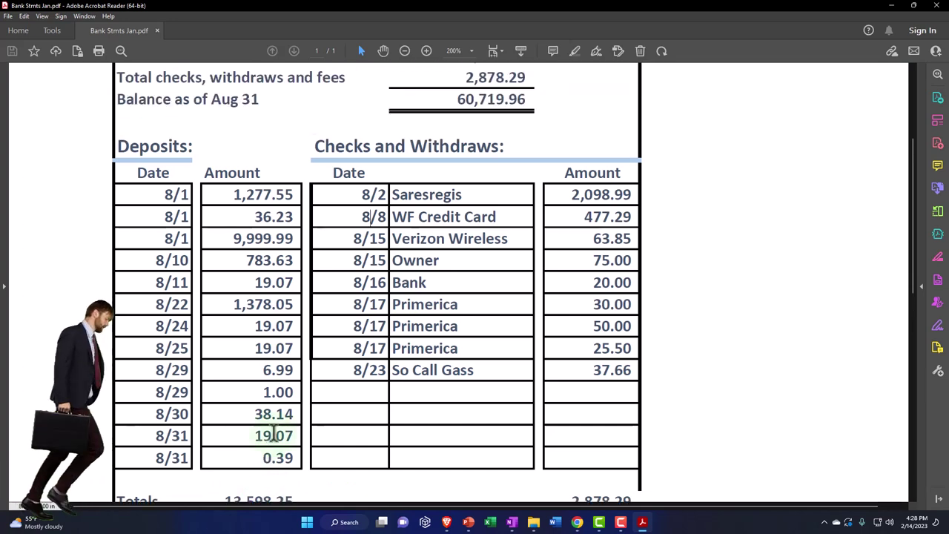
pyautogui.scroll(2, 273, 435)
pyautogui.scroll(-1, 358, 194)
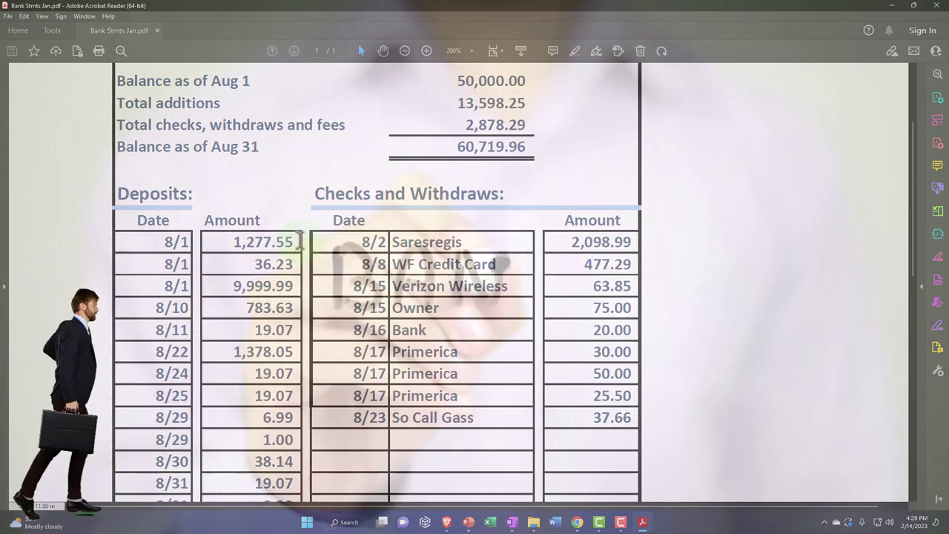
pyautogui.moveTo(236, 242); pyautogui.dragTo(294, 244)
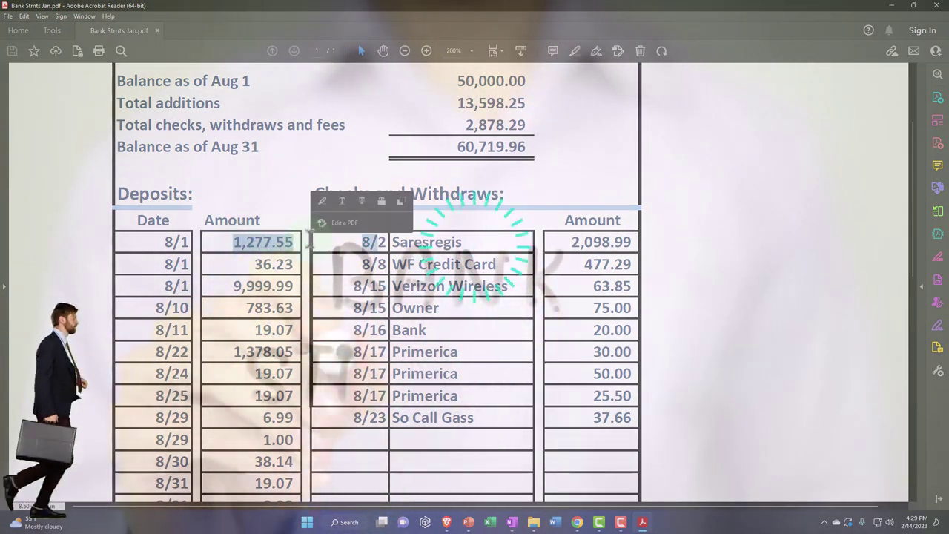
pyautogui.click(292, 254)
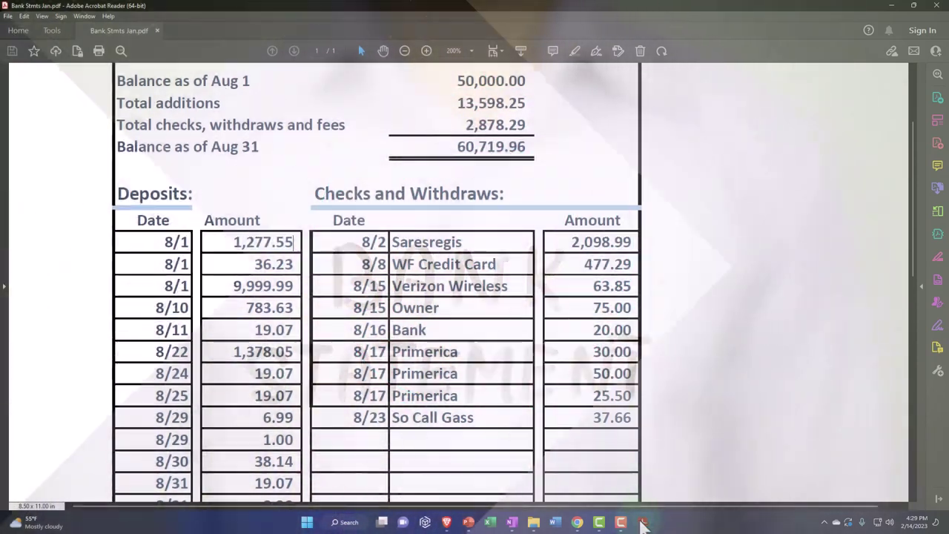
# - Mark the 1,277.55 Skillshare Bank deposit as cleared in the QuickBooks reconciliation
pyautogui.click(642, 523)
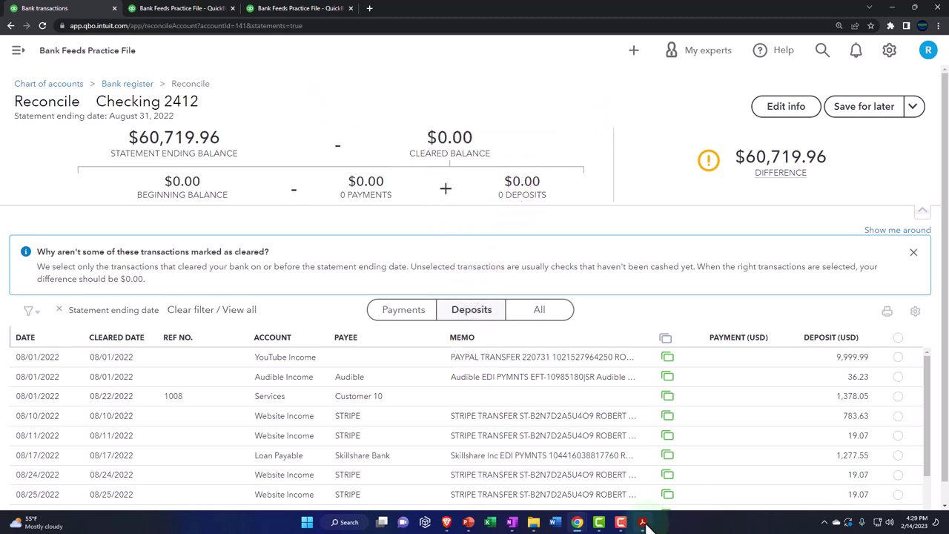
pyautogui.click(643, 523)
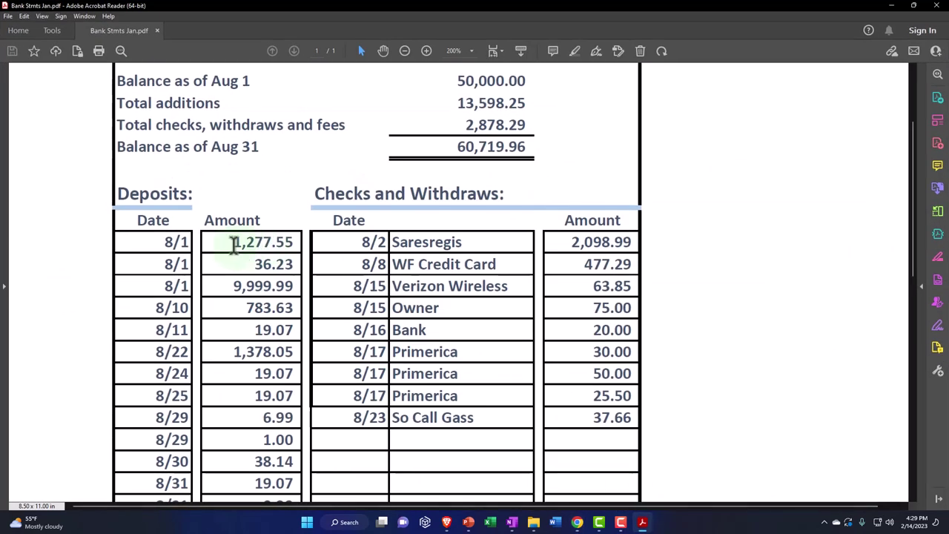
pyautogui.click(577, 523)
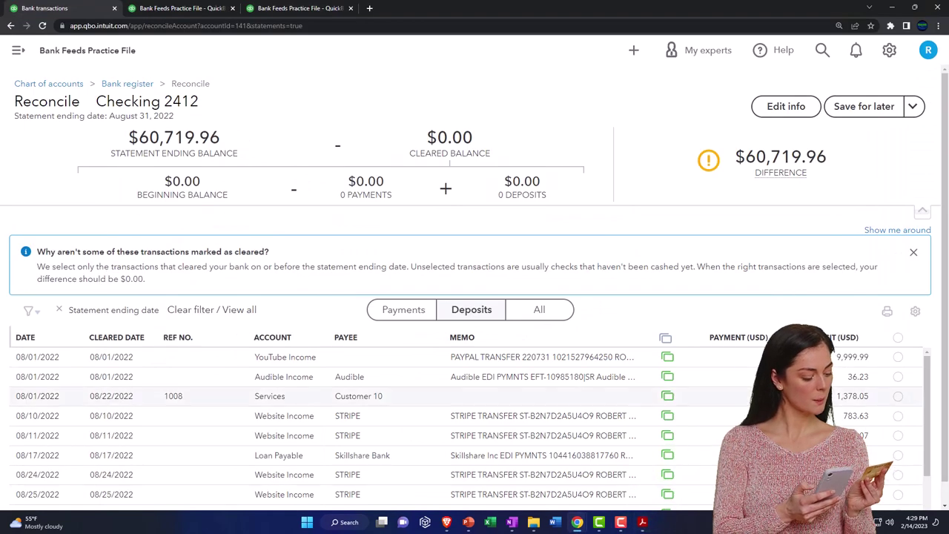
pyautogui.scroll(-1, 837, 397)
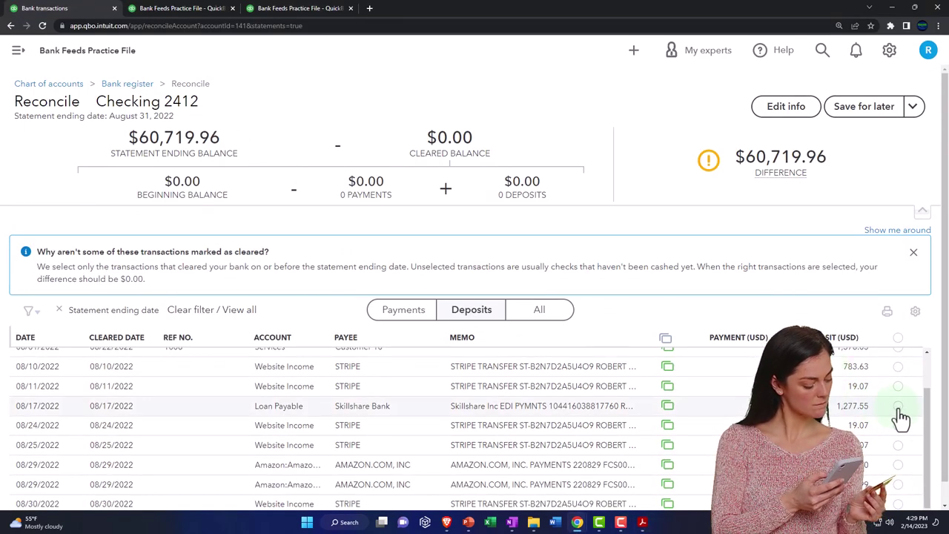
pyautogui.click(880, 406)
# - Highlight the 1,277.55 deposit on the bank statement in Adobe Acrobat Reader as matched
pyautogui.click(643, 523)
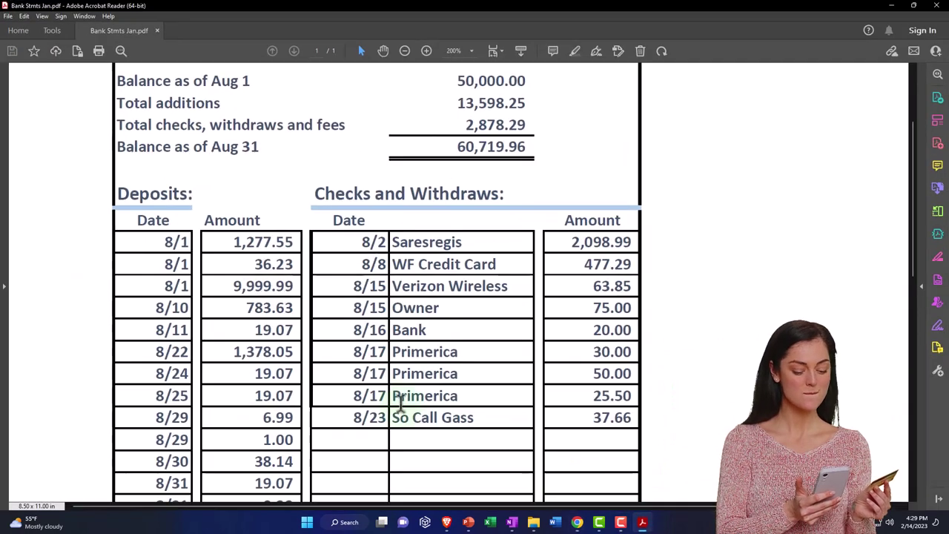
pyautogui.moveTo(234, 244); pyautogui.dragTo(294, 246)
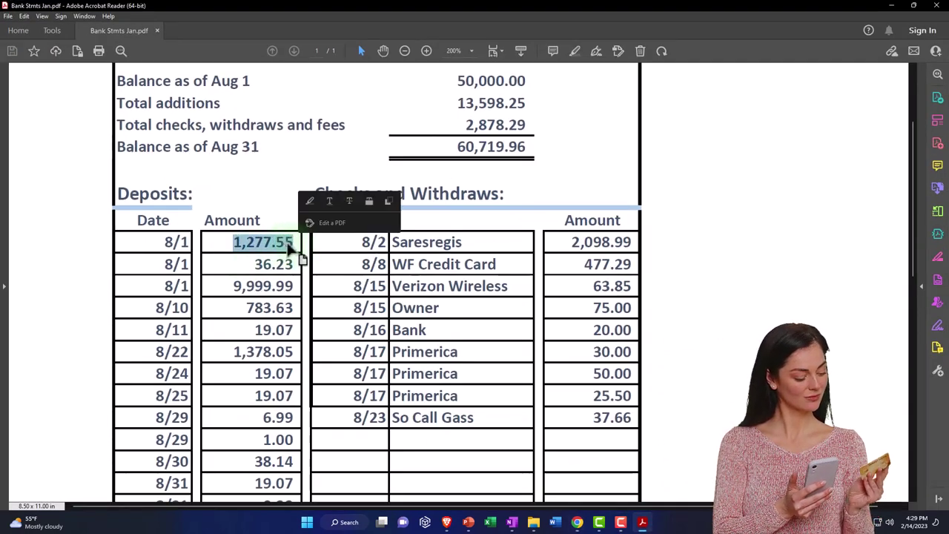
pyautogui.rightClick(285, 245)
pyautogui.click(305, 253)
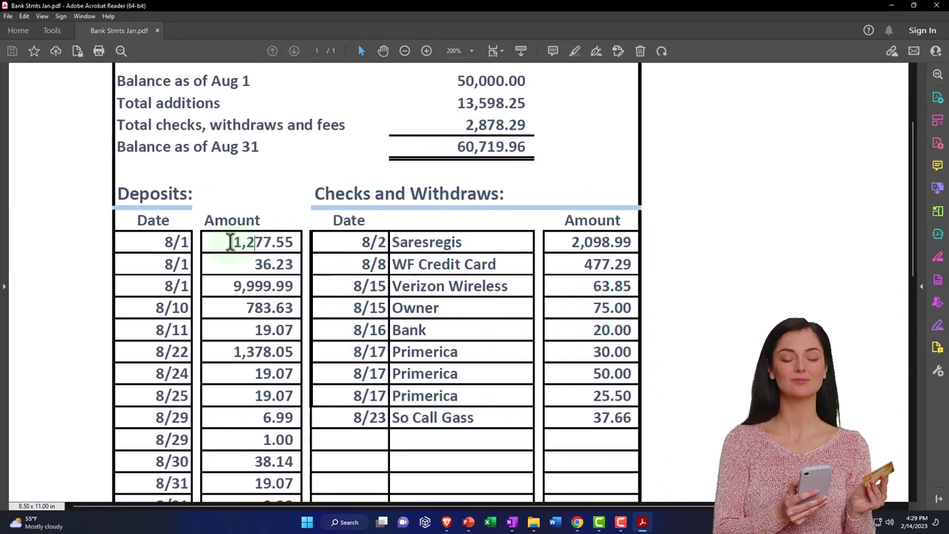
pyautogui.click(315, 203)
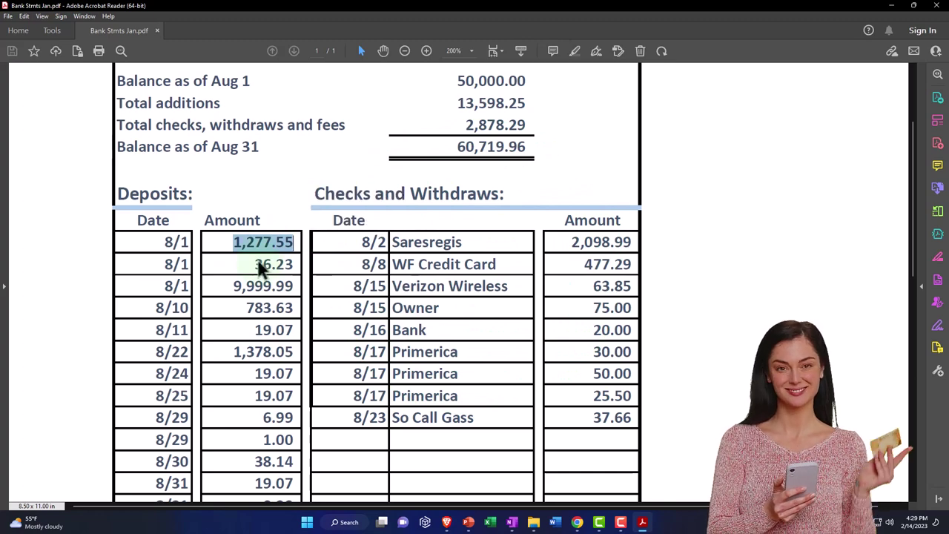
# - Mark the 36.23 Audible deposit as cleared in the QuickBooks reconciliation, then return to the bank statement in Adobe Acrobat Reader
pyautogui.click(644, 525)
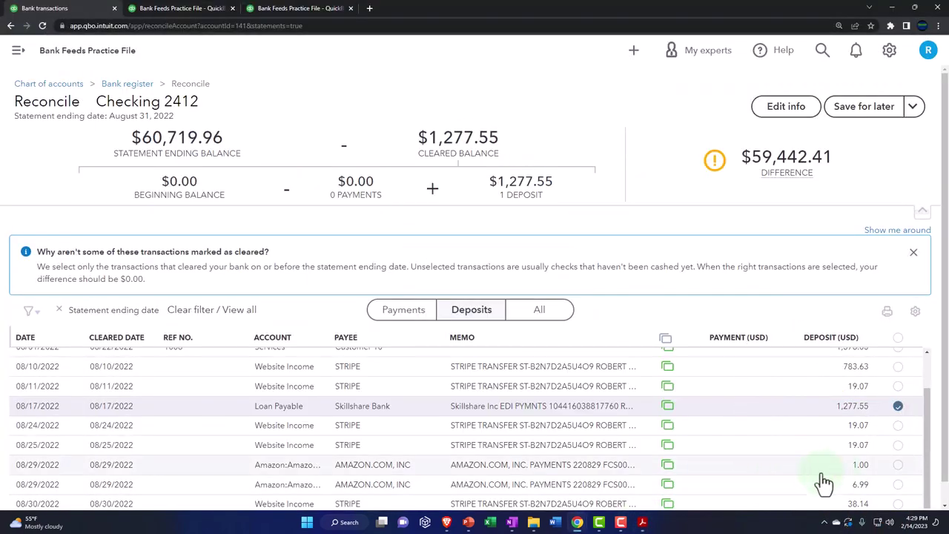
pyautogui.scroll(1, 841, 478)
pyautogui.scroll(2, 840, 478)
pyautogui.scroll(-2, 838, 474)
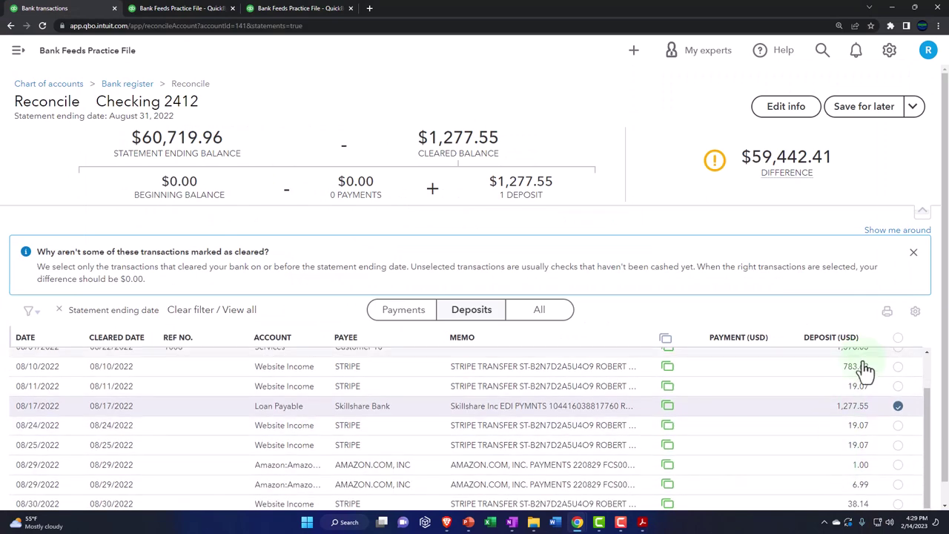
pyautogui.scroll(2, 853, 415)
pyautogui.click(898, 377)
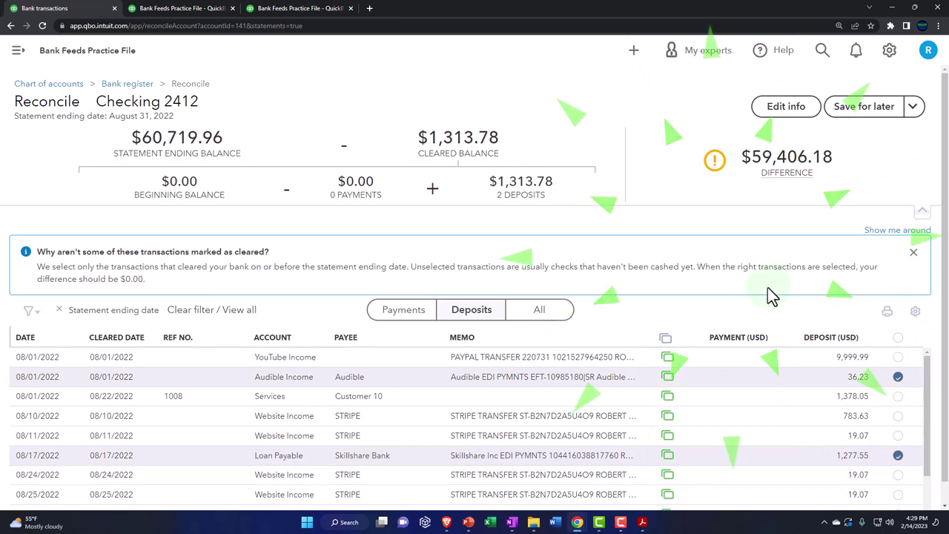
pyautogui.hotkey('ctrl', '-')
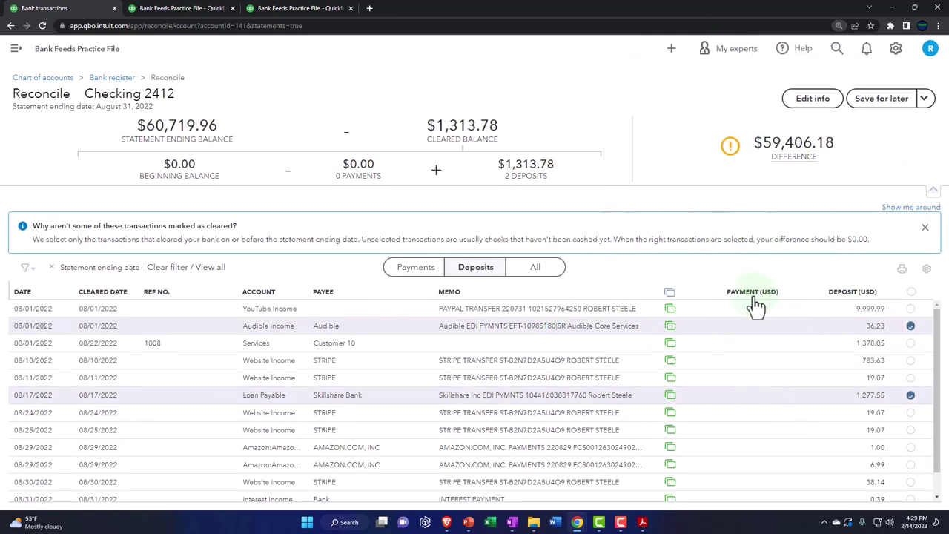
pyautogui.click(642, 522)
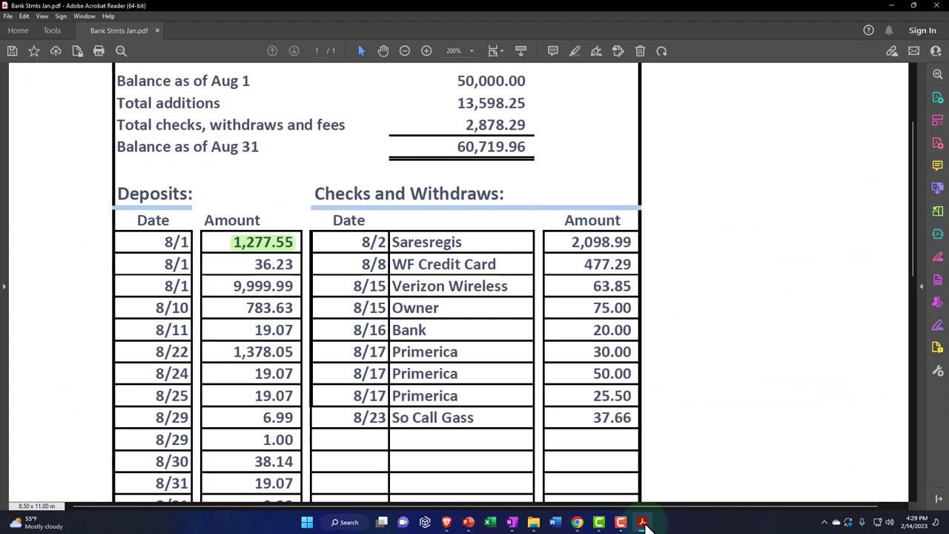
# - Highlight the 36.23 deposit on the bank statement, then switch to QuickBooks and mark the 9,999.99 YouTube Income deposit as cleared
pyautogui.moveTo(254, 265); pyautogui.dragTo(287, 265)
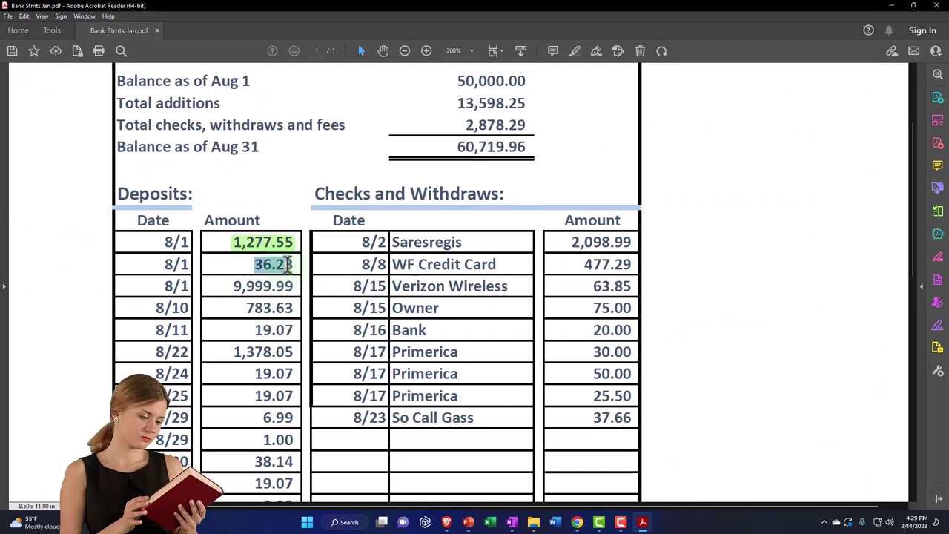
pyautogui.click(304, 222)
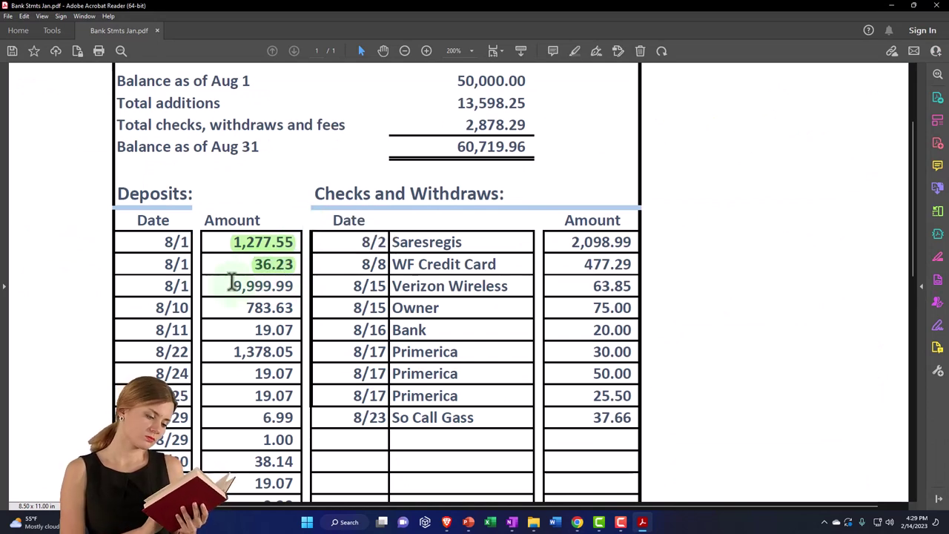
pyautogui.click(644, 523)
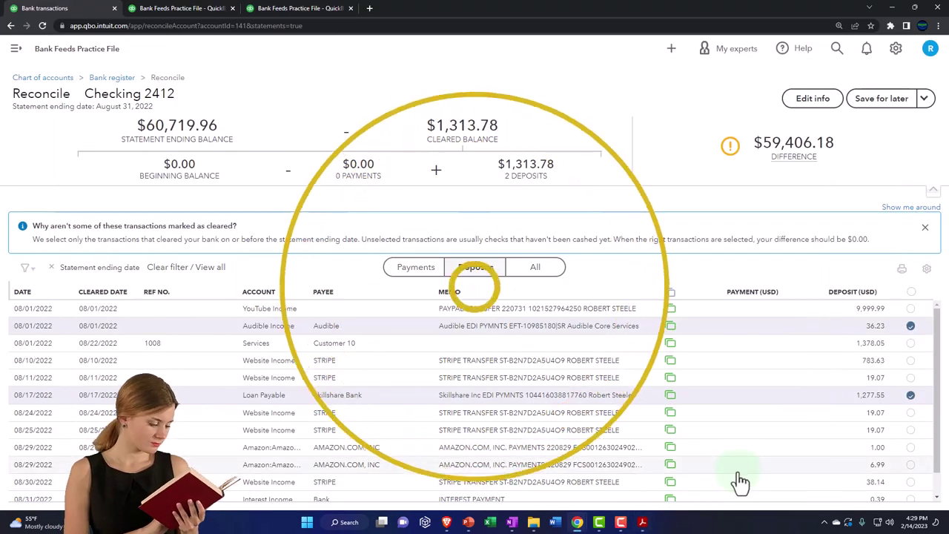
pyautogui.click(911, 309)
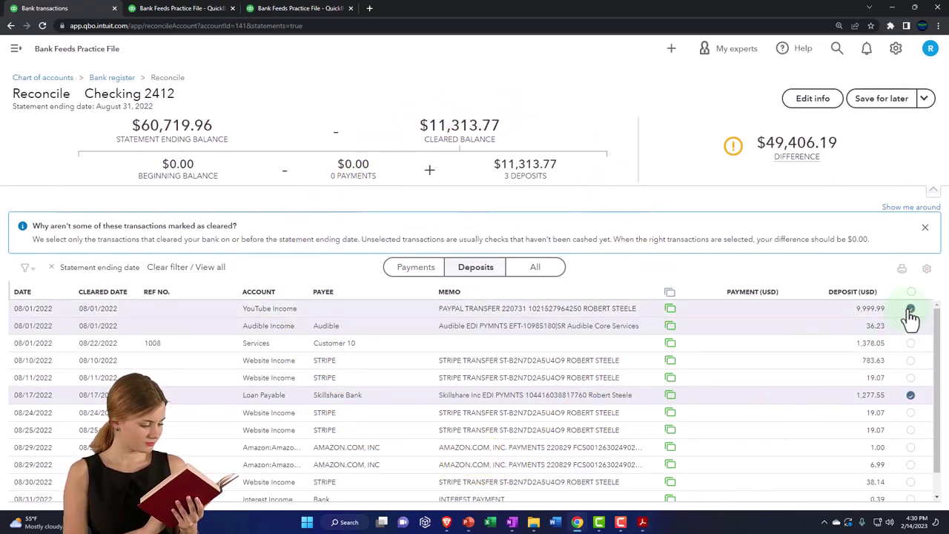
# - Switch to Adobe Acrobat Reader and highlight the 9,999.99 deposit dated 8/1 on the bank statement as matched
pyautogui.click(642, 522)
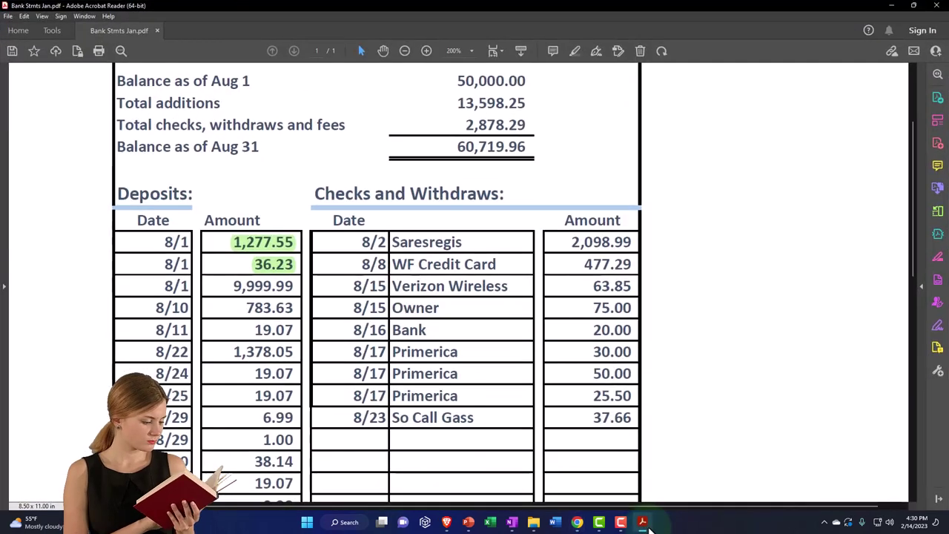
pyautogui.moveTo(232, 286); pyautogui.dragTo(318, 285)
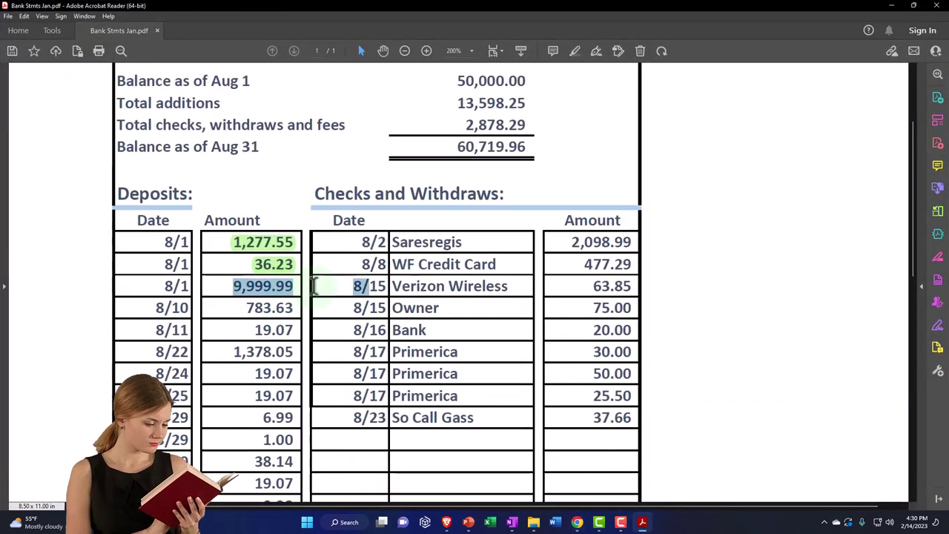
pyautogui.click(244, 286)
pyautogui.moveTo(252, 287); pyautogui.dragTo(295, 286)
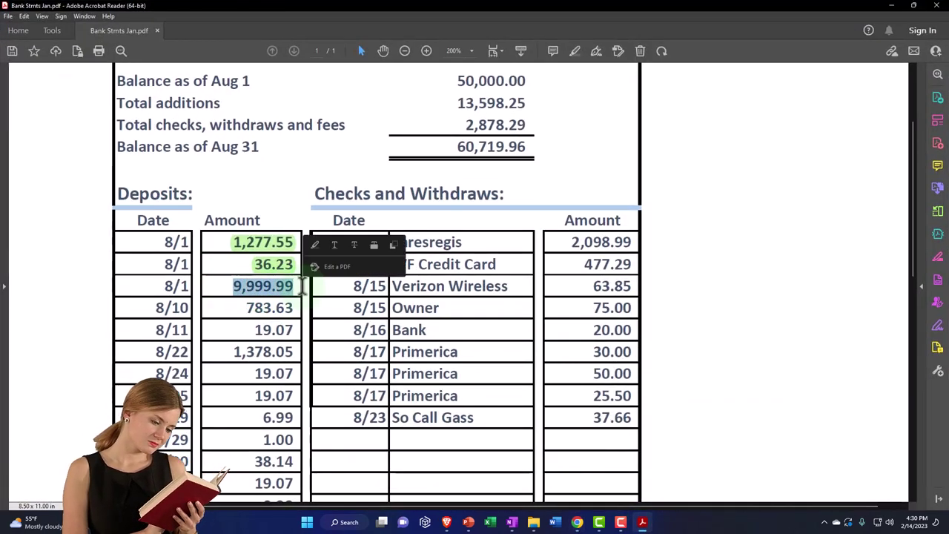
pyautogui.click(313, 243)
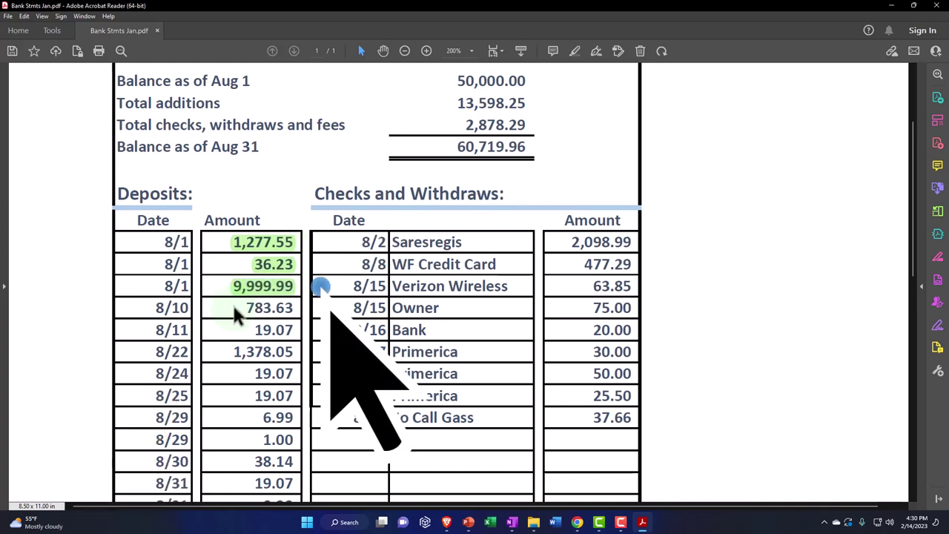
# - Mark the 783.63 Stripe deposit as cleared in QuickBooks and check the next deposits on the bank statement in Adobe Acrobat Reader
pyautogui.click(642, 522)
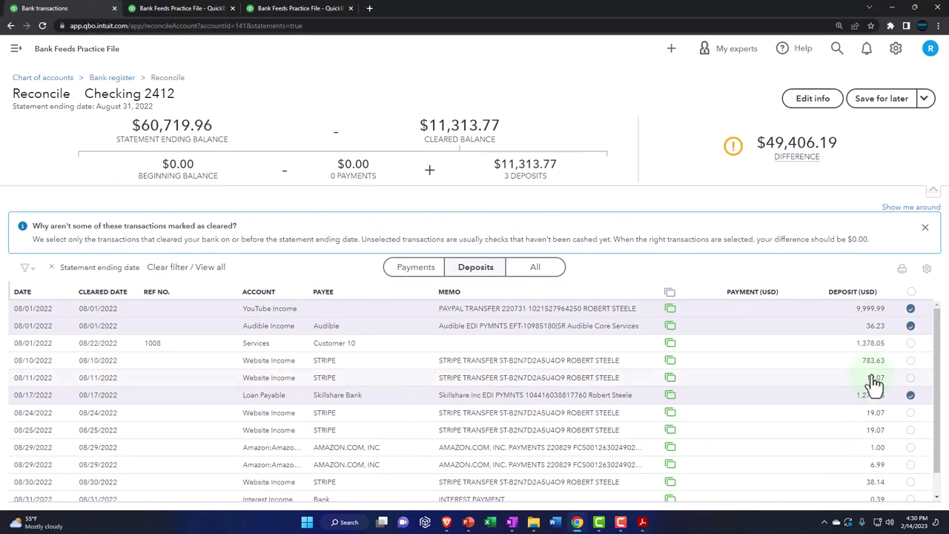
pyautogui.click(910, 360)
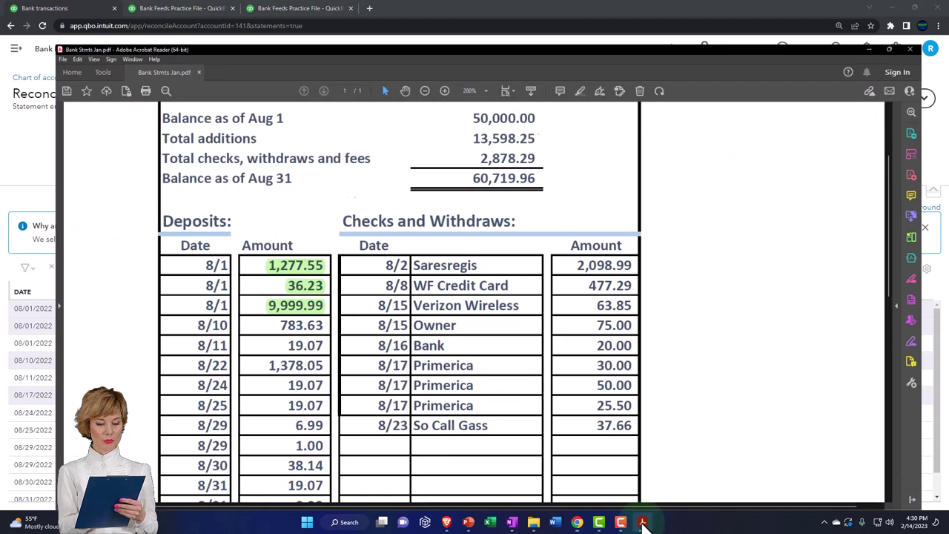
pyautogui.click(642, 522)
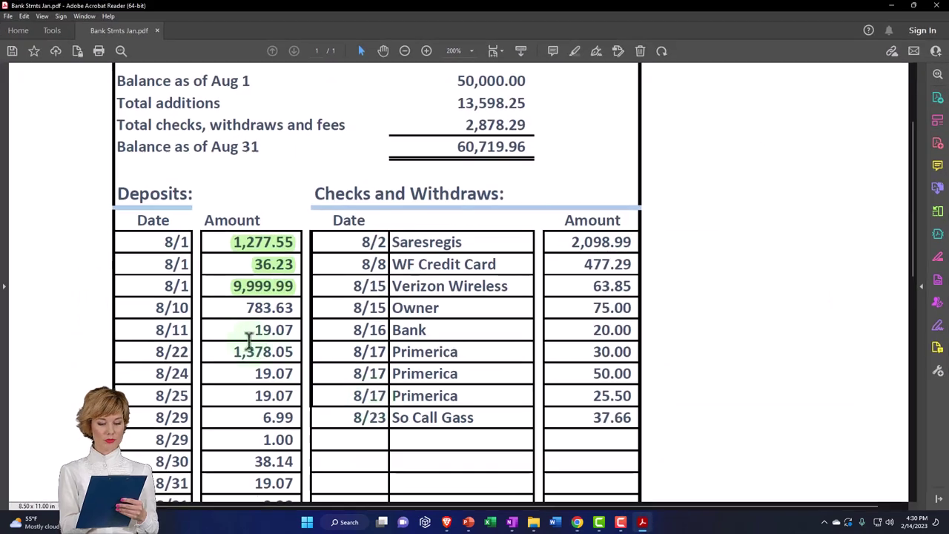
pyautogui.click(642, 522)
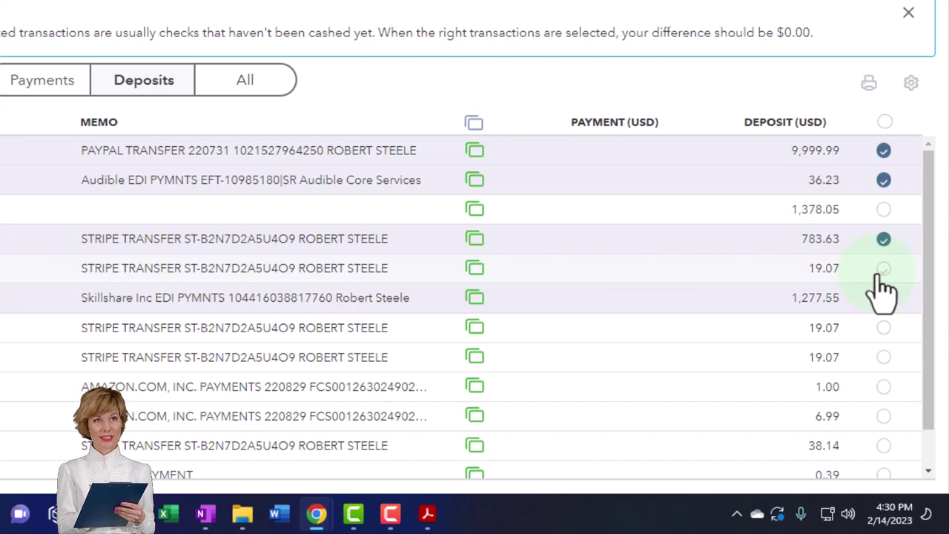
# - Compare the August 2022 Checking 2412 balance on the balance sheet with the bank statement's ending balance, then return to the reconciliation
pyautogui.click(883, 297)
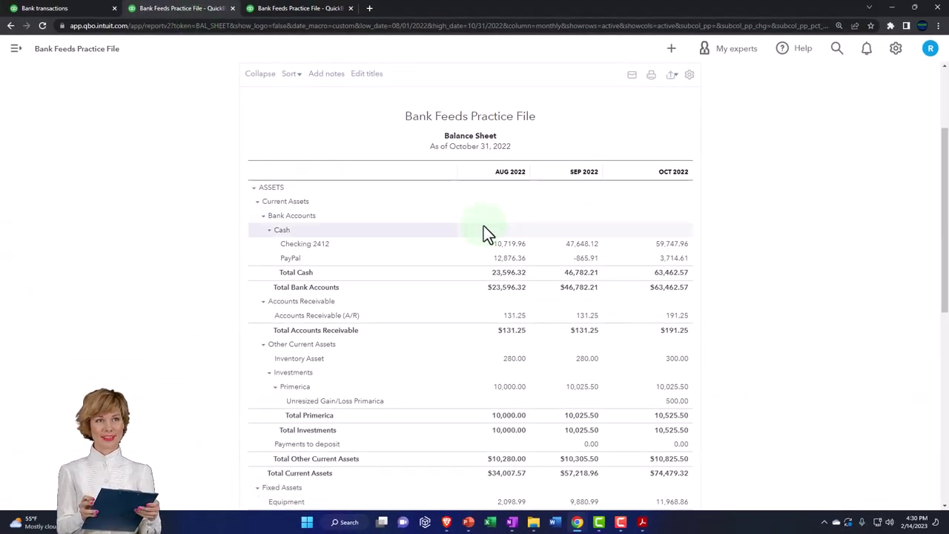
pyautogui.click(474, 244)
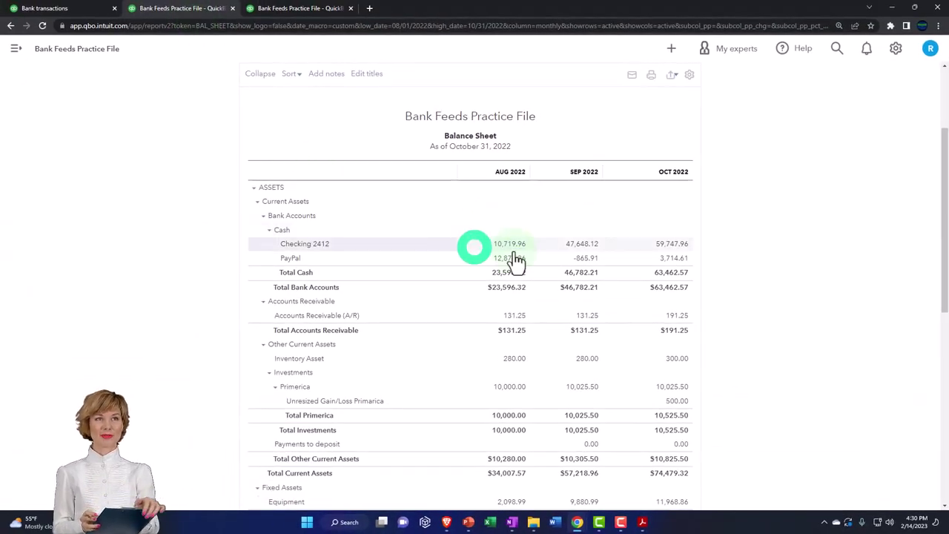
pyautogui.moveTo(603, 524)
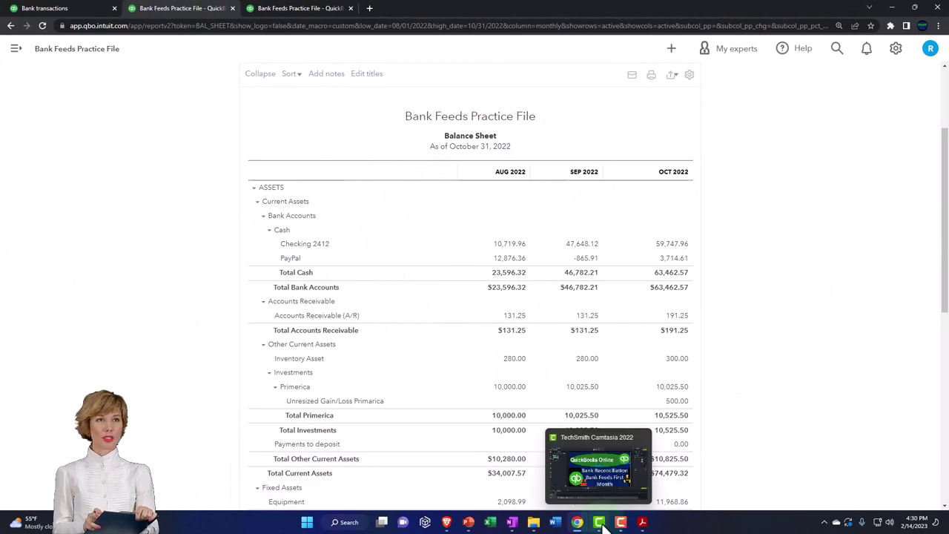
pyautogui.click(643, 522)
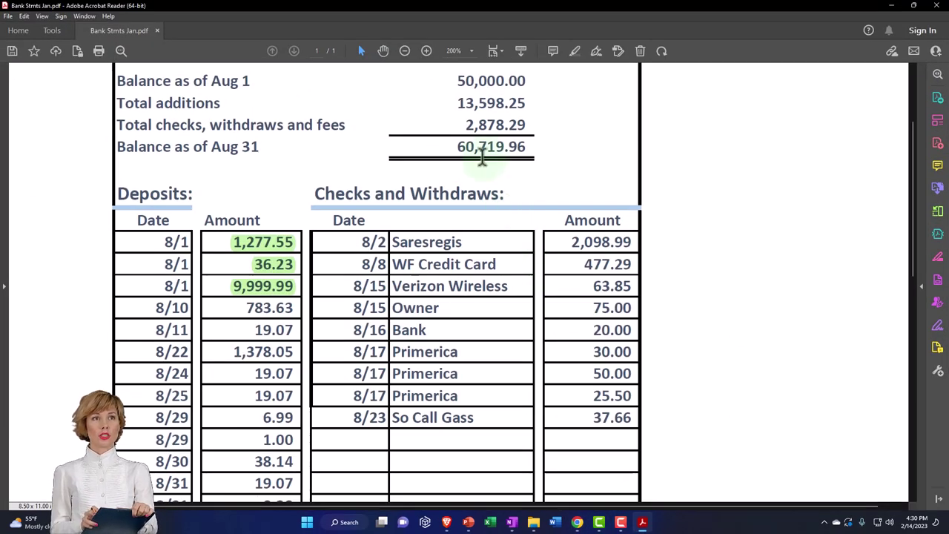
pyautogui.click(893, 7)
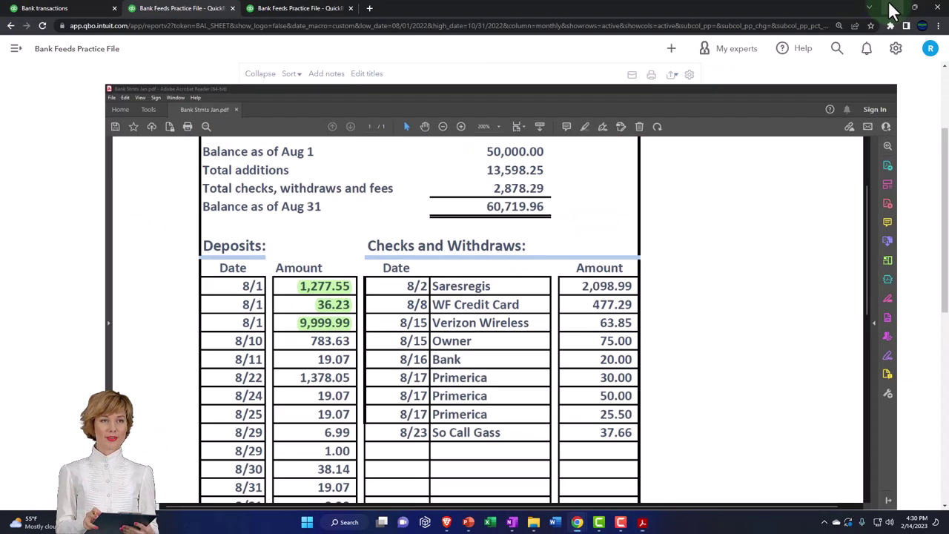
pyautogui.click(67, 11)
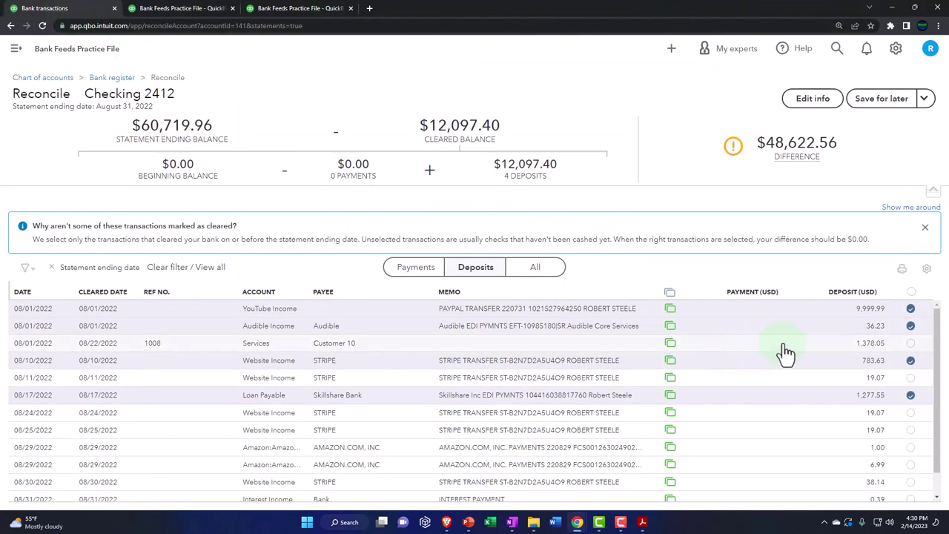
# - Mark all deposits as cleared at once and compare their total with the total additions on the bank statement
pyautogui.click(912, 291)
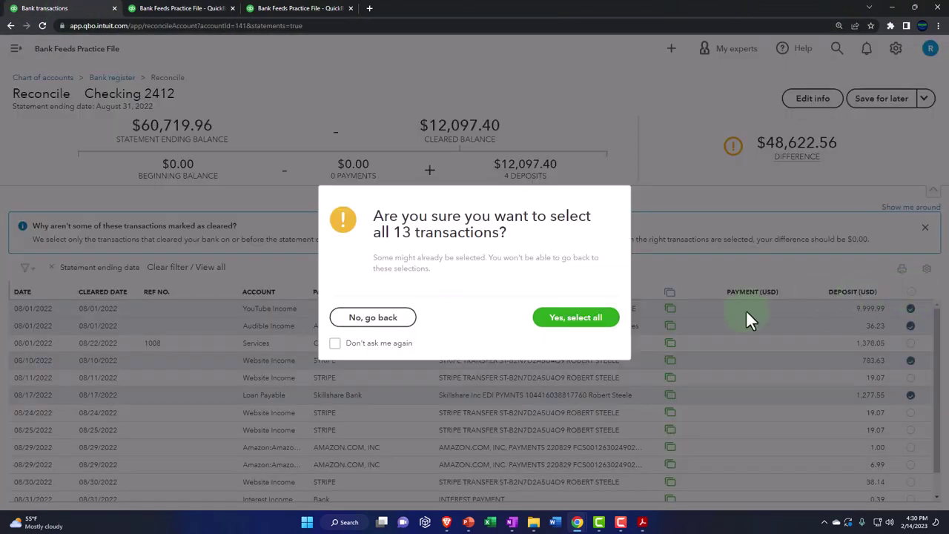
pyautogui.click(576, 317)
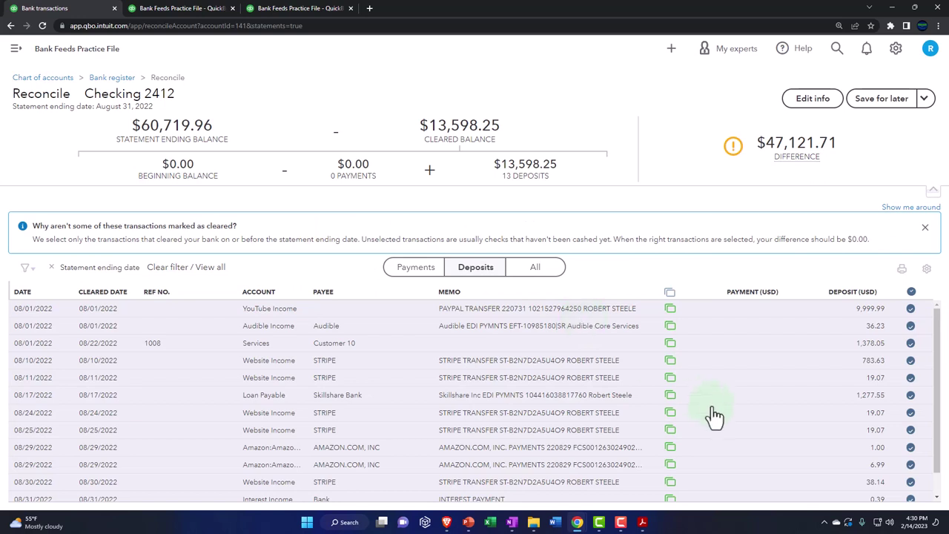
pyautogui.scroll(-1, 708, 430)
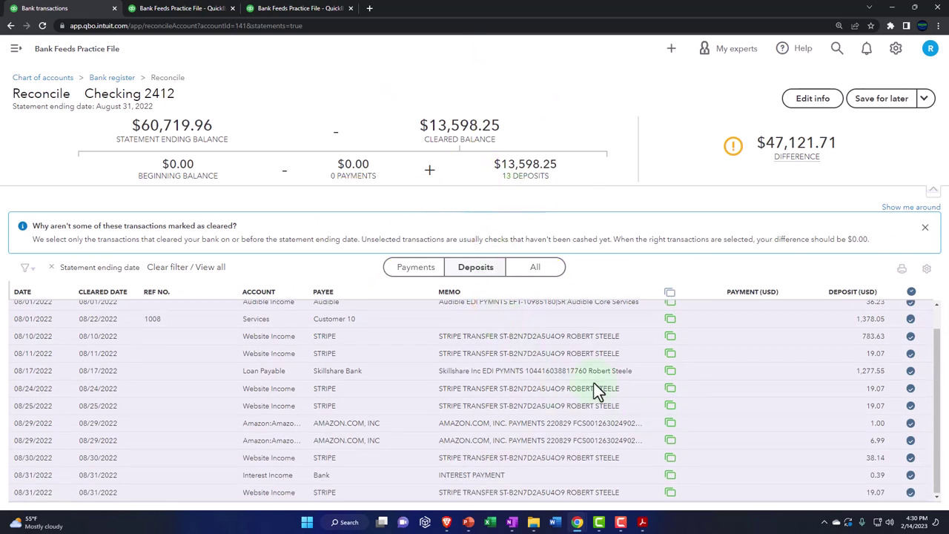
pyautogui.click(644, 523)
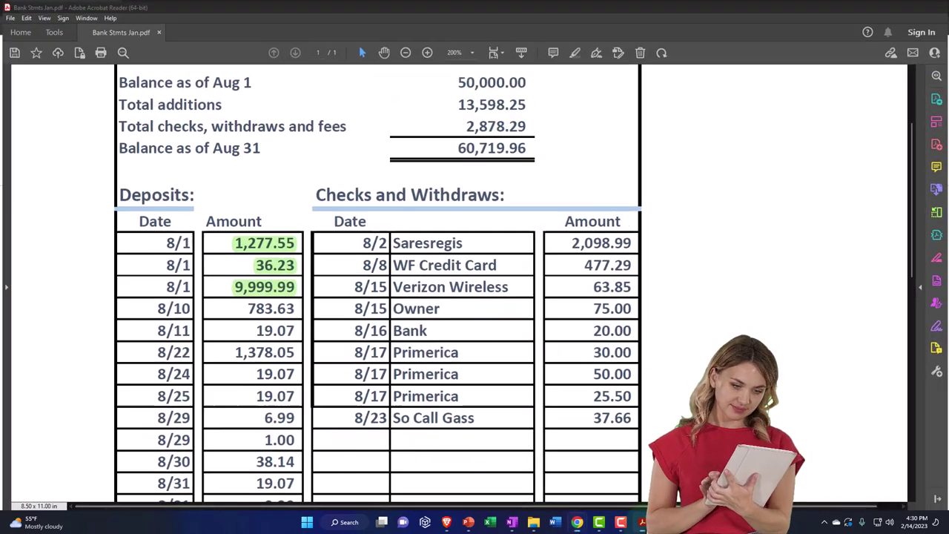
pyautogui.click(643, 522)
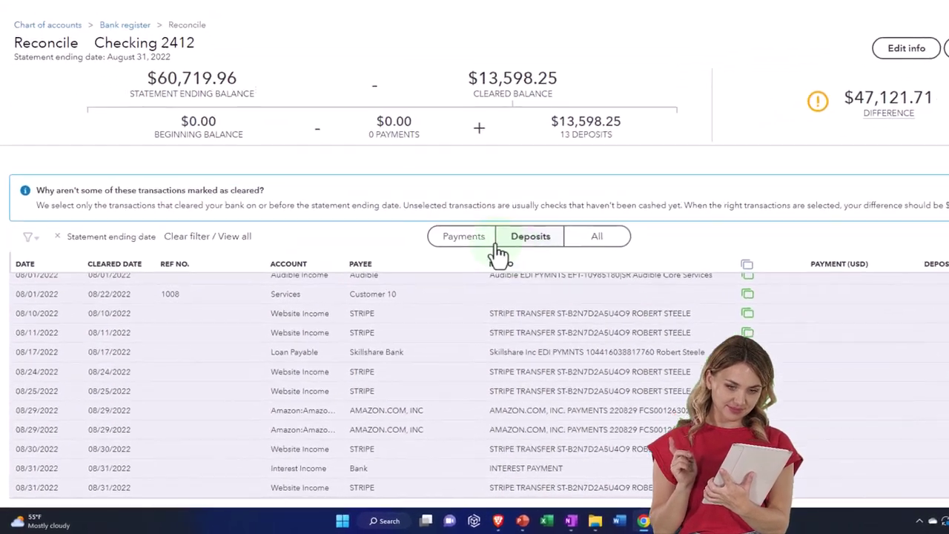
# - Show the payments in the reconciliation and mark all of them as cleared at once
pyautogui.click(467, 239)
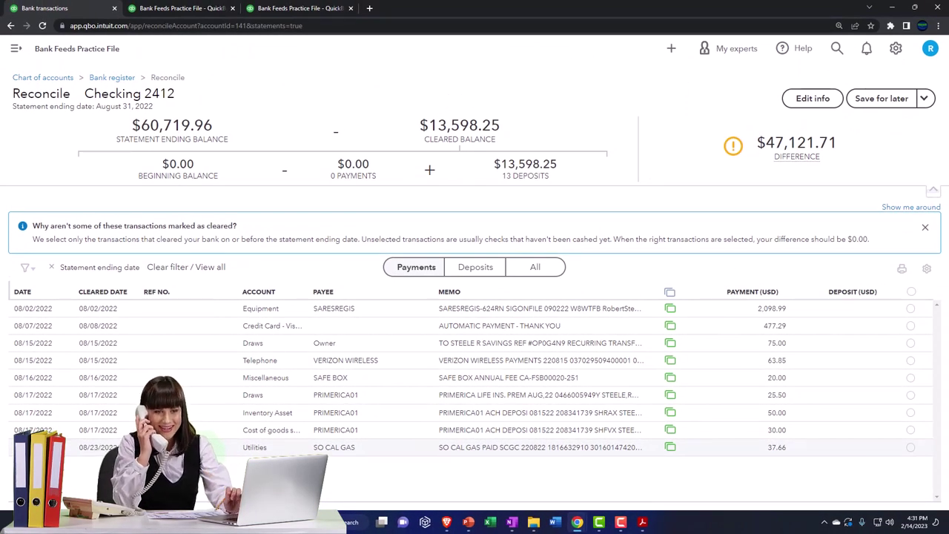
pyautogui.click(910, 292)
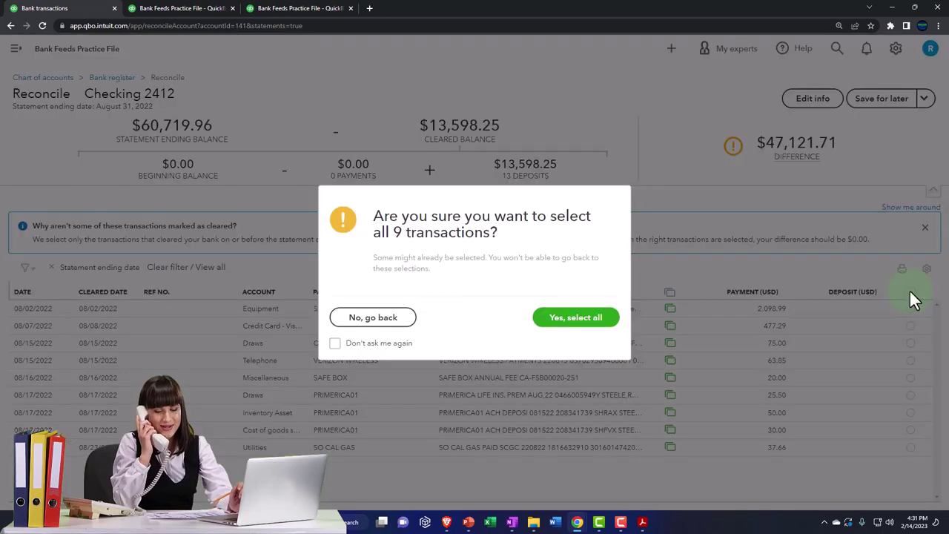
pyautogui.click(563, 324)
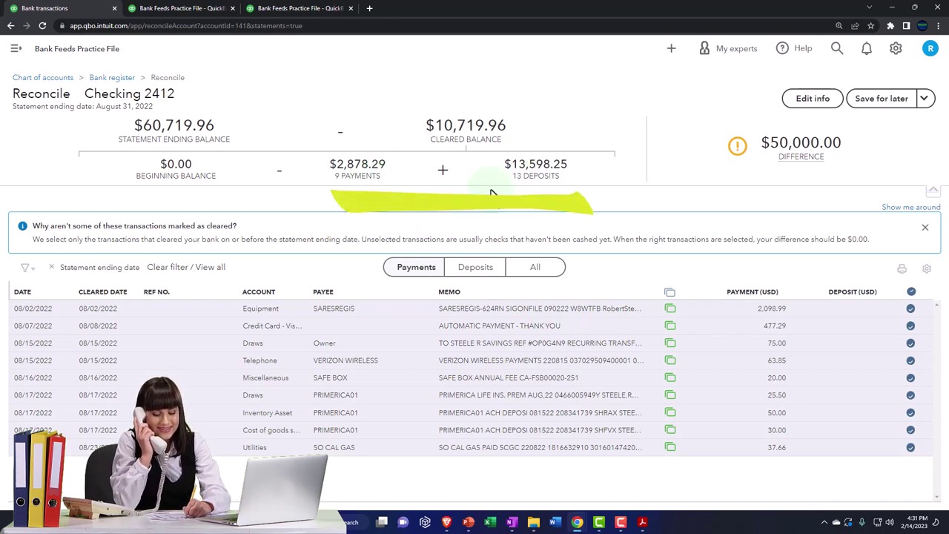
# - Compare the cleared payments and remaining difference with the bank statement in Adobe Acrobat Reader, then save the QuickBooks reconciliation for later
pyautogui.click(642, 522)
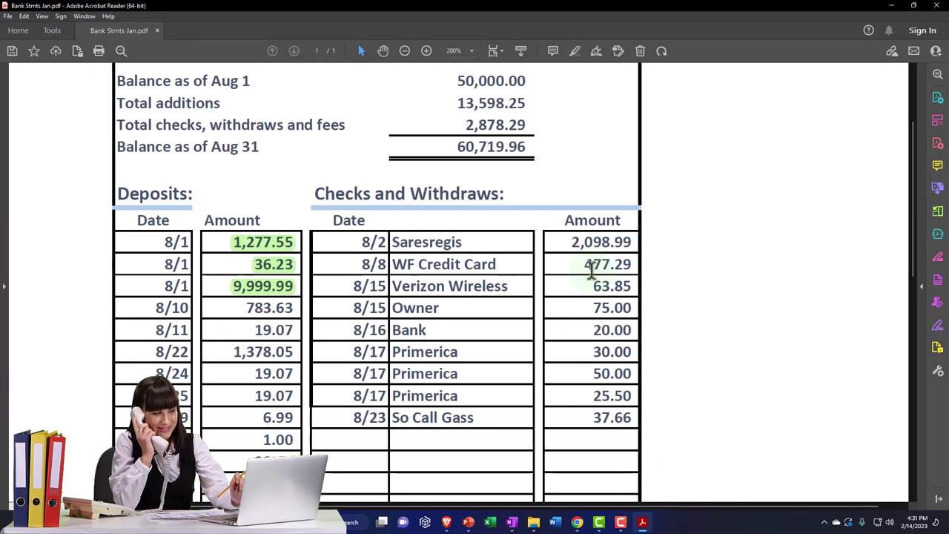
pyautogui.click(643, 524)
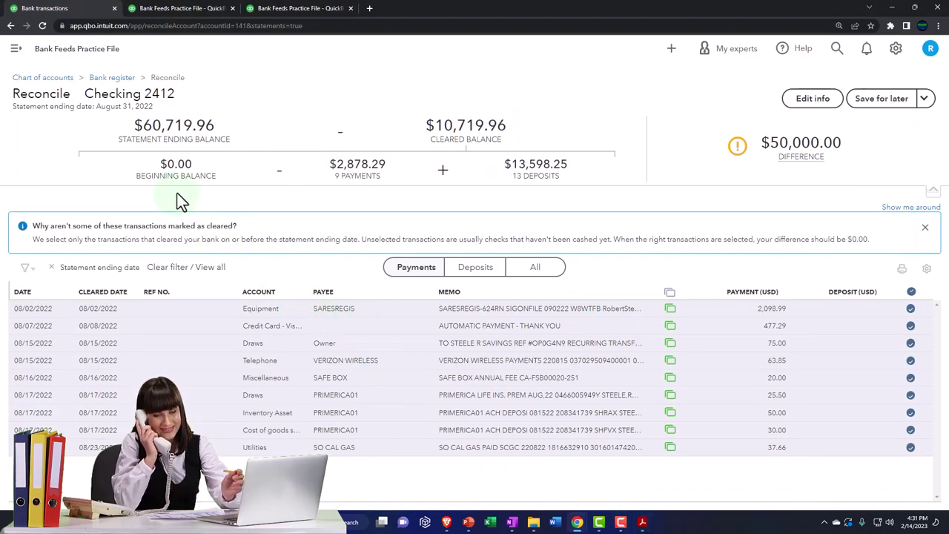
pyautogui.moveTo(813, 155)
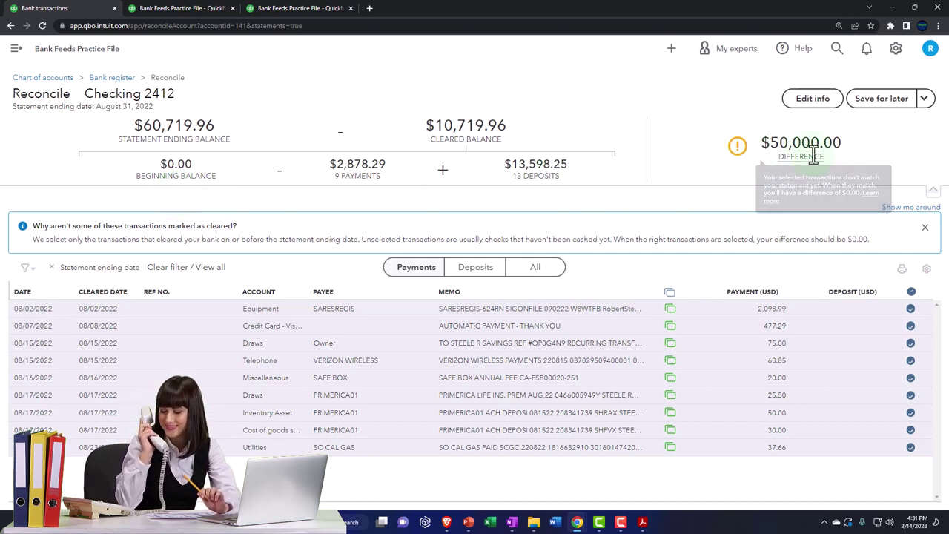
pyautogui.click(876, 107)
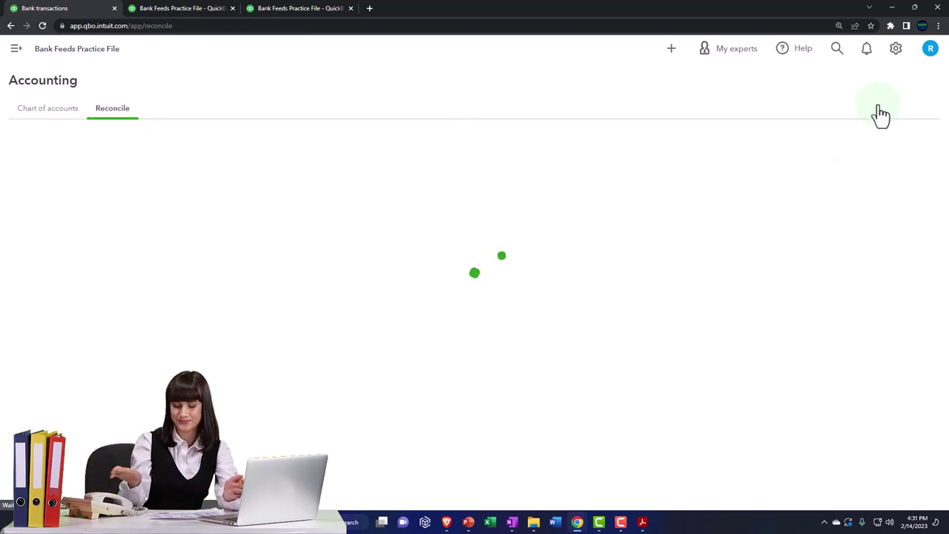
# - Open the Chart of Accounts in the Accounting section and collapse the navigation menu
pyautogui.click(16, 49)
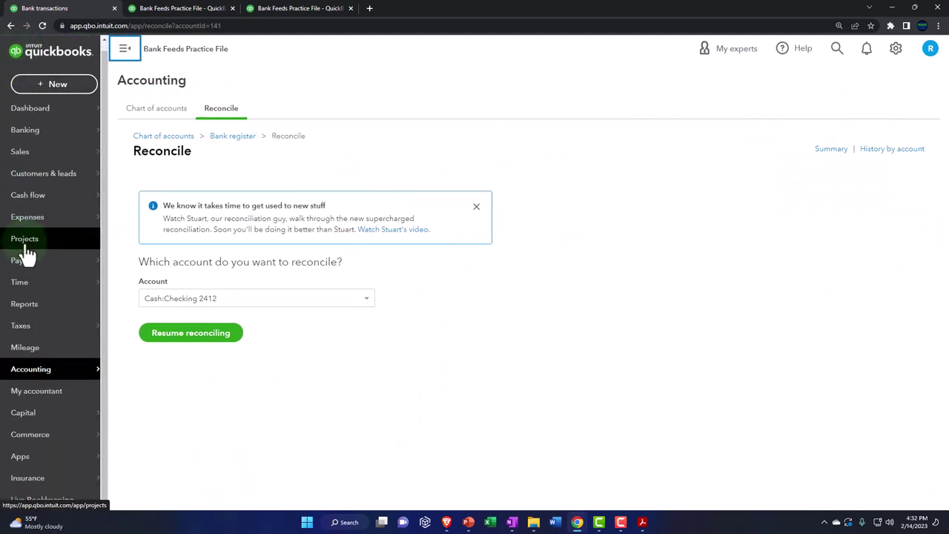
pyautogui.moveTo(37, 324)
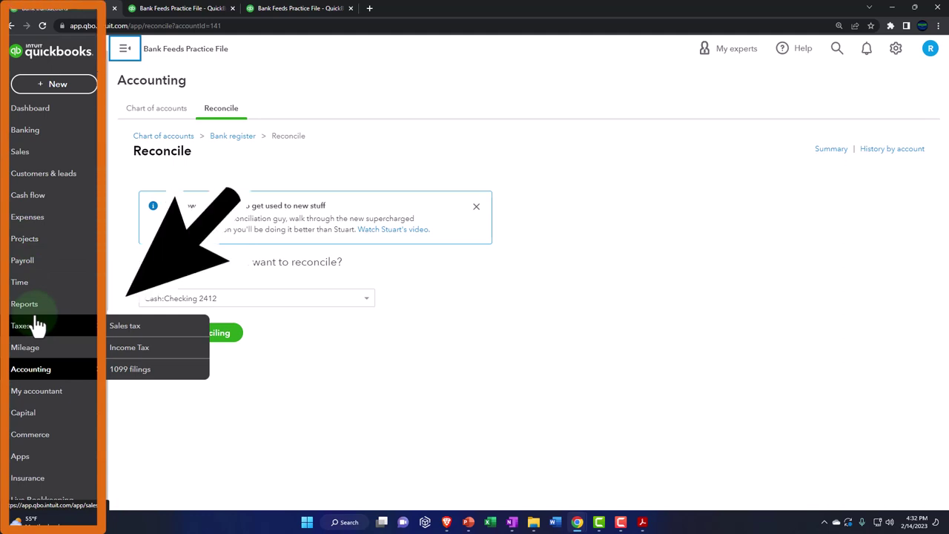
pyautogui.click(44, 381)
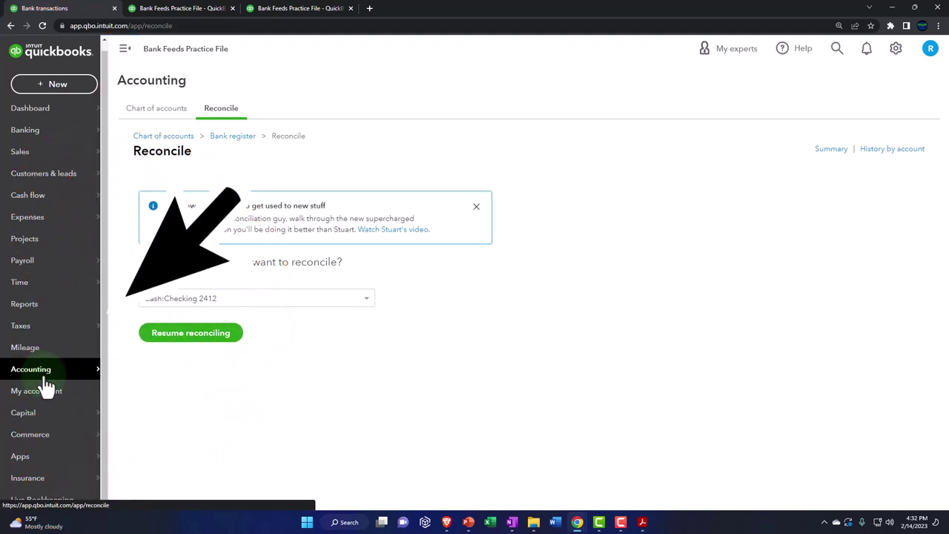
pyautogui.click(149, 119)
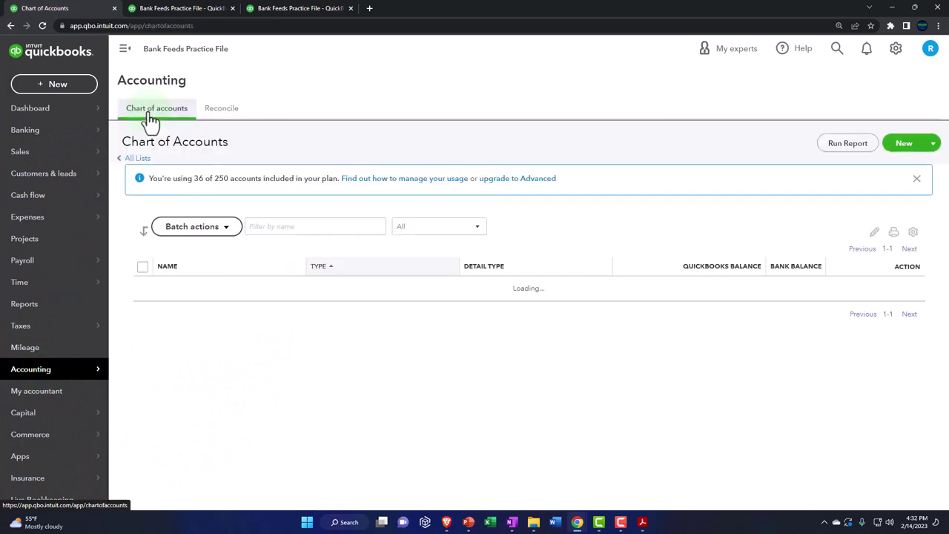
pyautogui.click(125, 49)
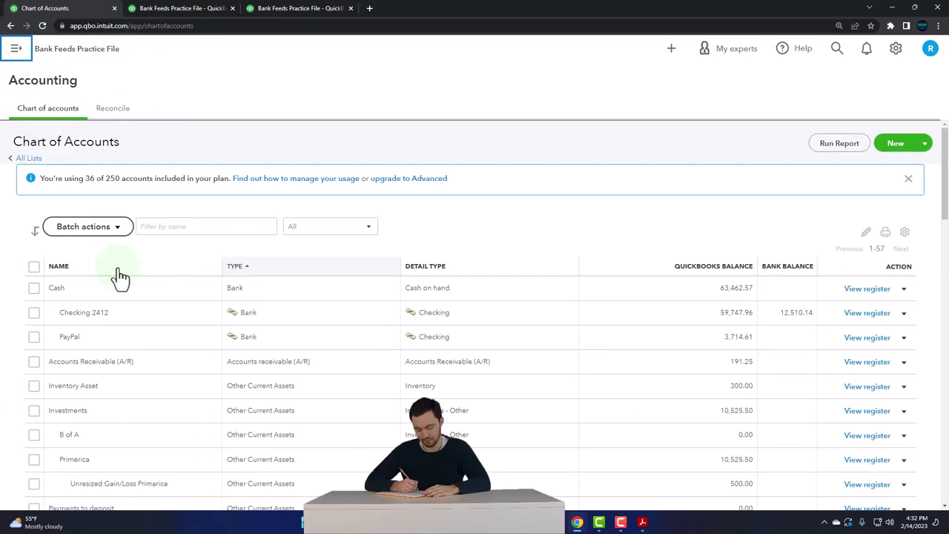
# - Open the Checking 2412 register, check the August 1 balance on the bank statement in Adobe Acrobat Reader, and return to QuickBooks
pyautogui.click(862, 322)
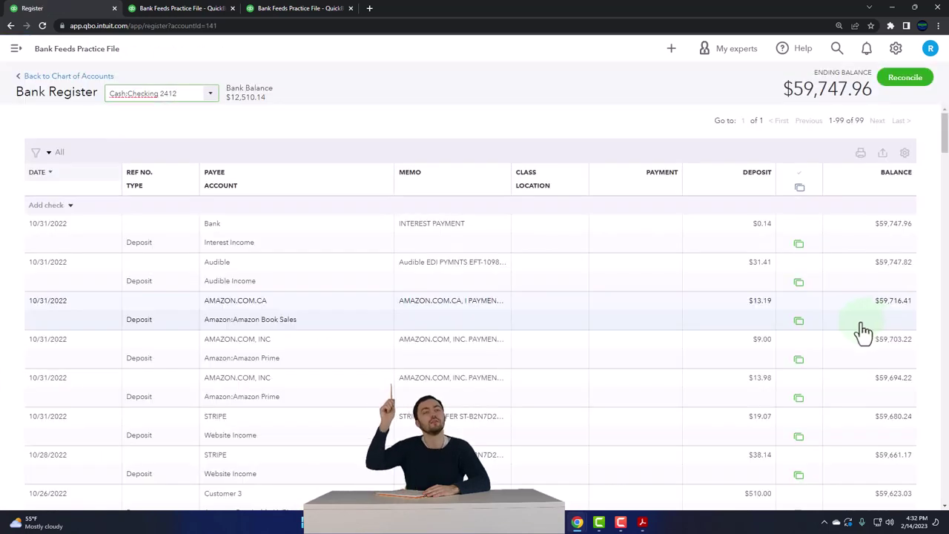
pyautogui.click(642, 522)
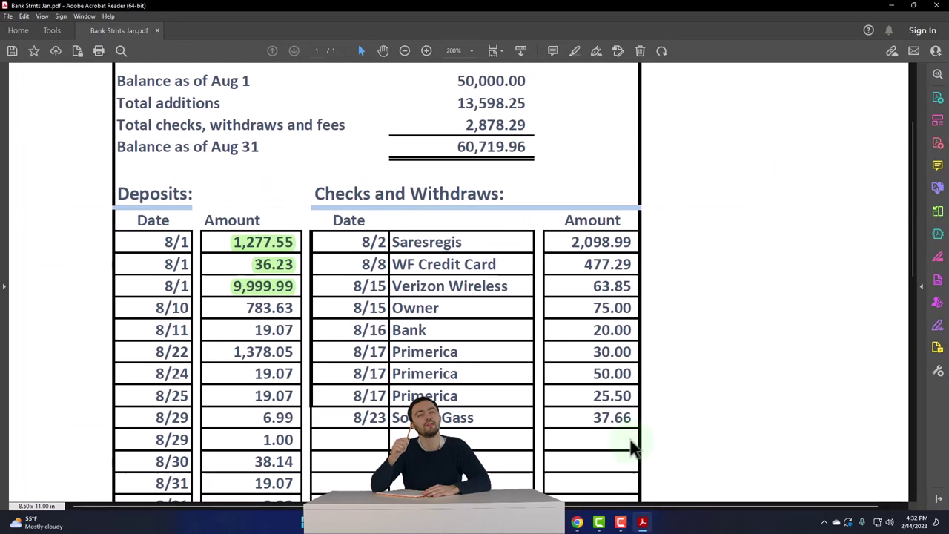
pyautogui.scroll(1, 561, 288)
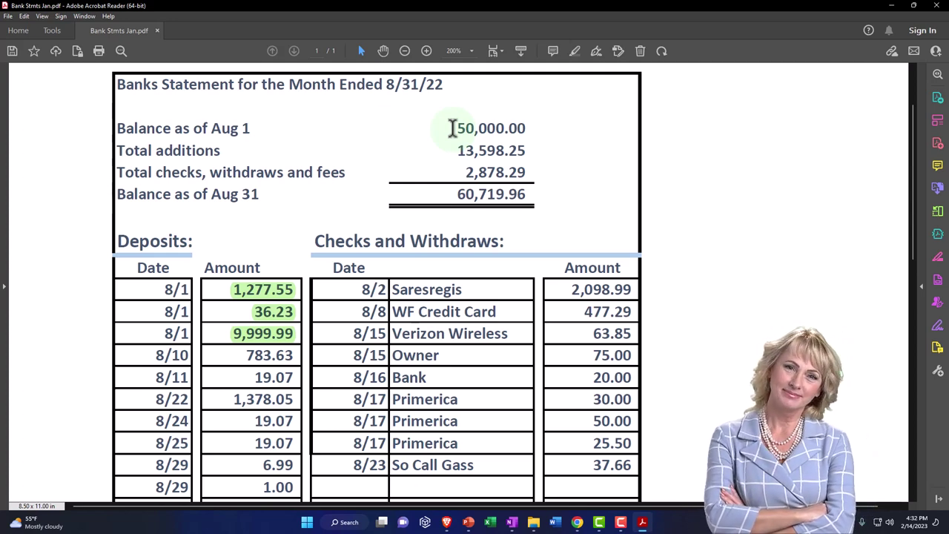
pyautogui.moveTo(459, 129); pyautogui.dragTo(526, 127)
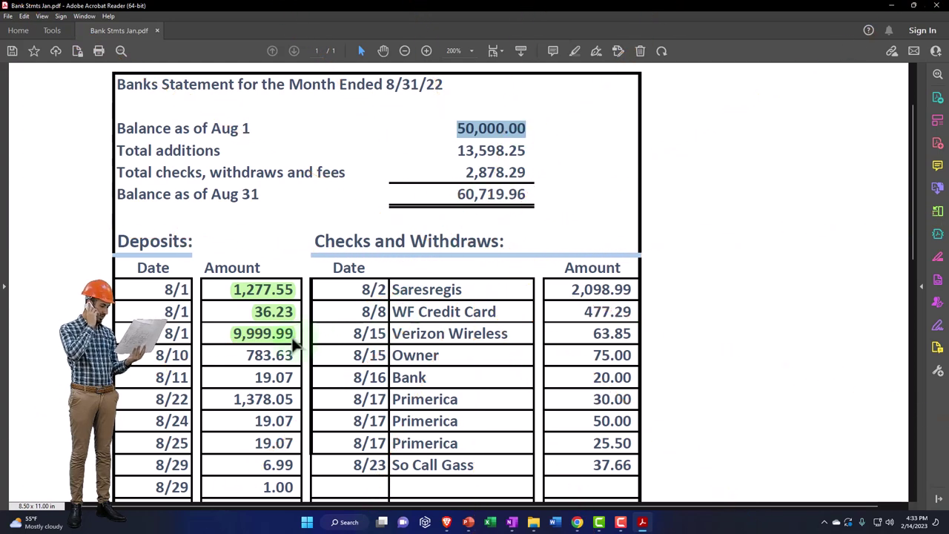
pyautogui.click(893, 6)
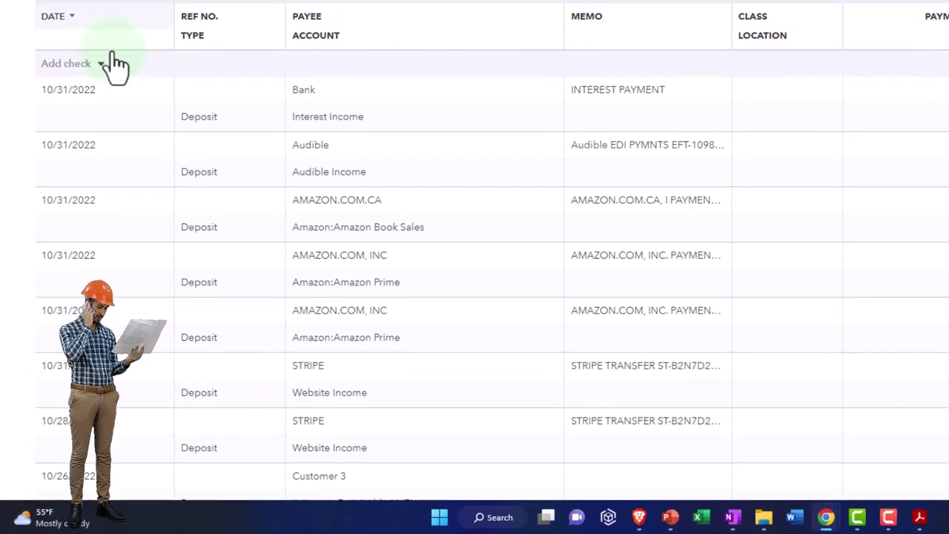
# - Start a deposit in the Checking 2412 register dated 08/31/2022 with memo "Beg Bal" and a deposit amount of 50,000.00
pyautogui.click(101, 64)
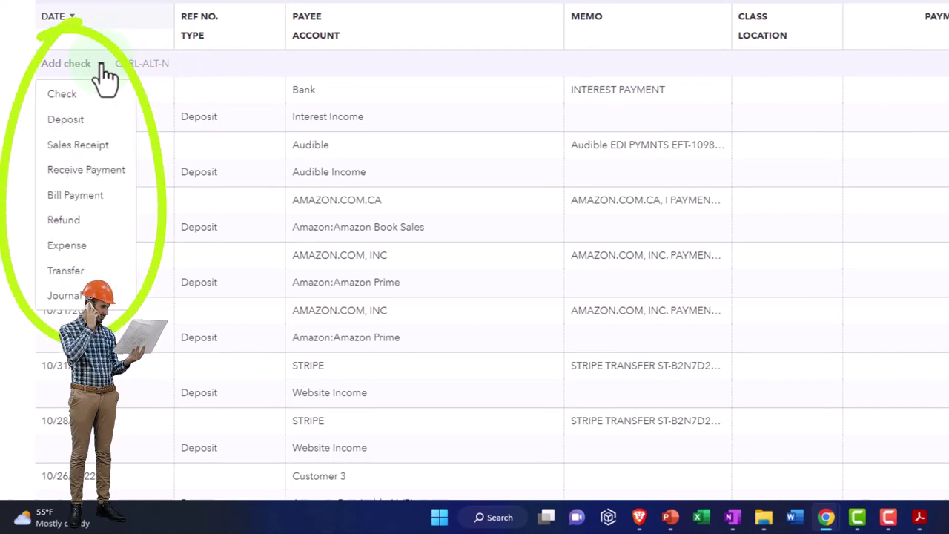
pyautogui.click(82, 121)
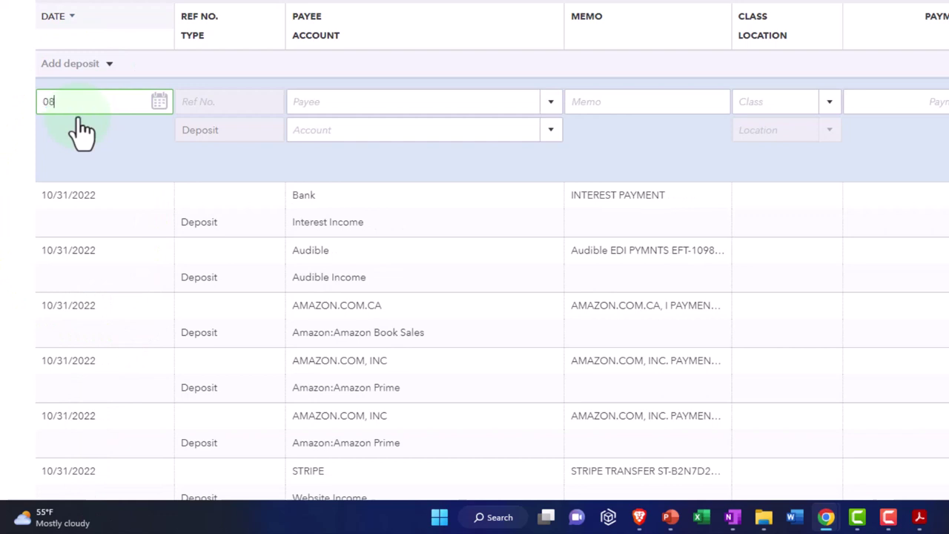
pyautogui.press('Tab')
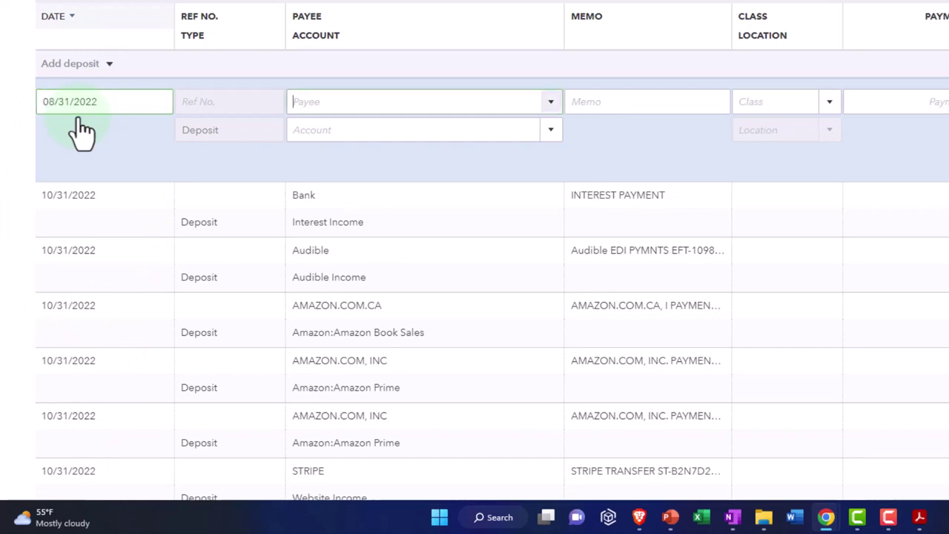
pyautogui.press('Tab')
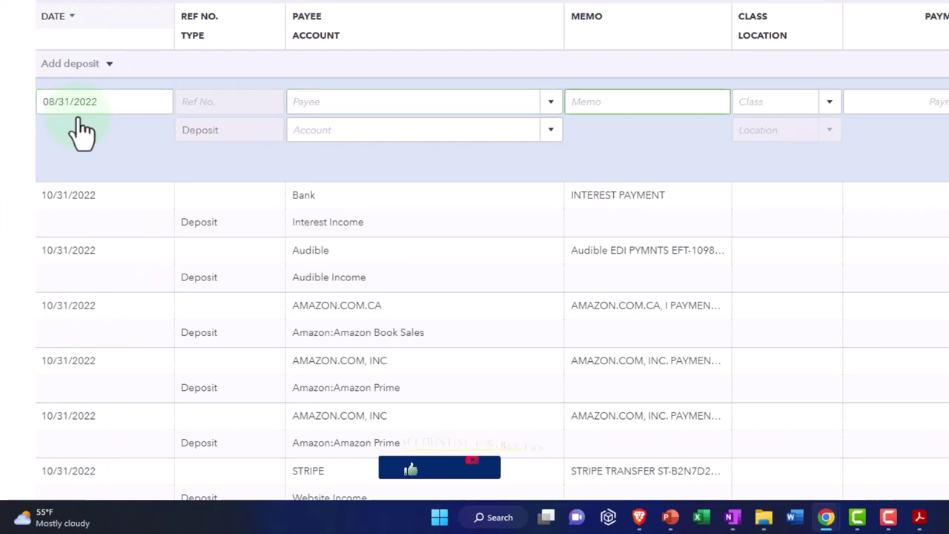
pyautogui.write('Beg Bal')
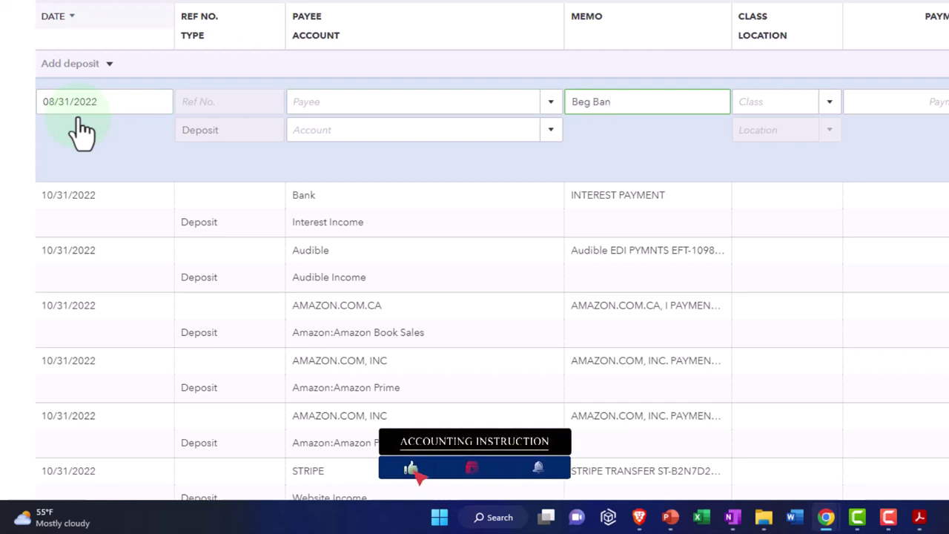
pyautogui.press('Tab')
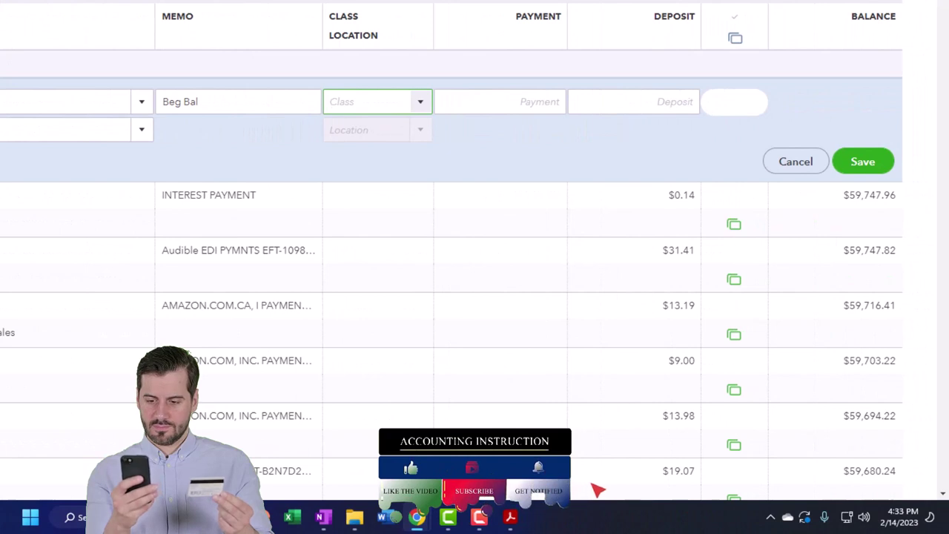
pyautogui.press('Tab')
pyautogui.press('Tab')
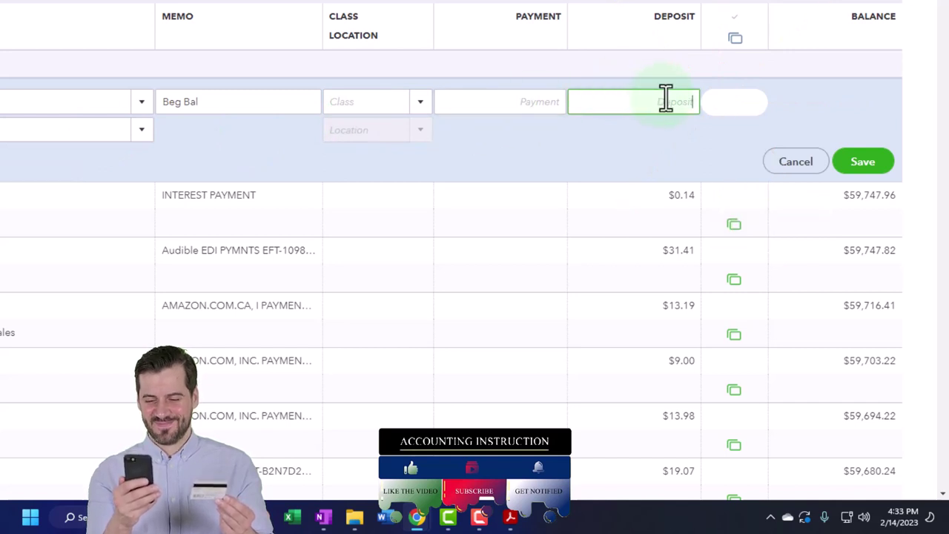
pyautogui.write('50,000.00')
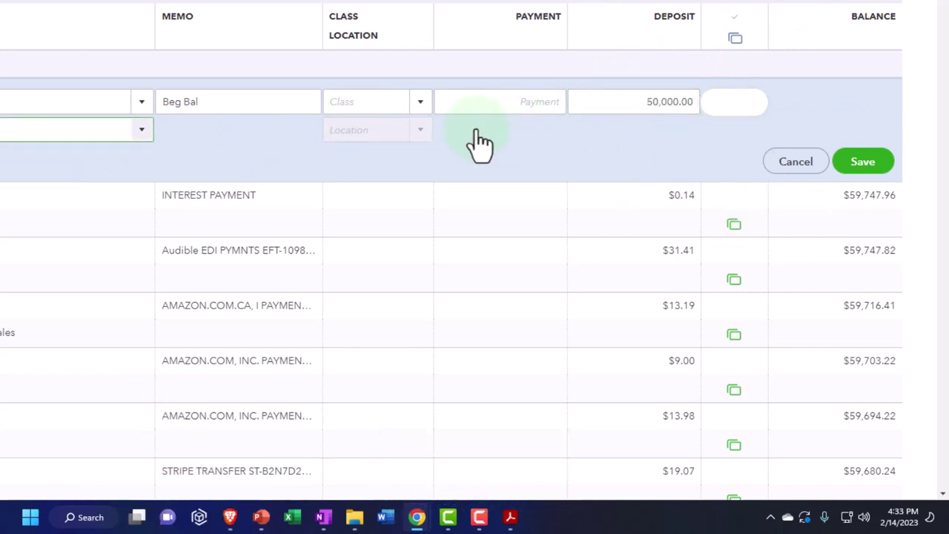
# - Assign the beginning balance deposit to the Owner's Equity account and save the transaction
pyautogui.click(142, 132)
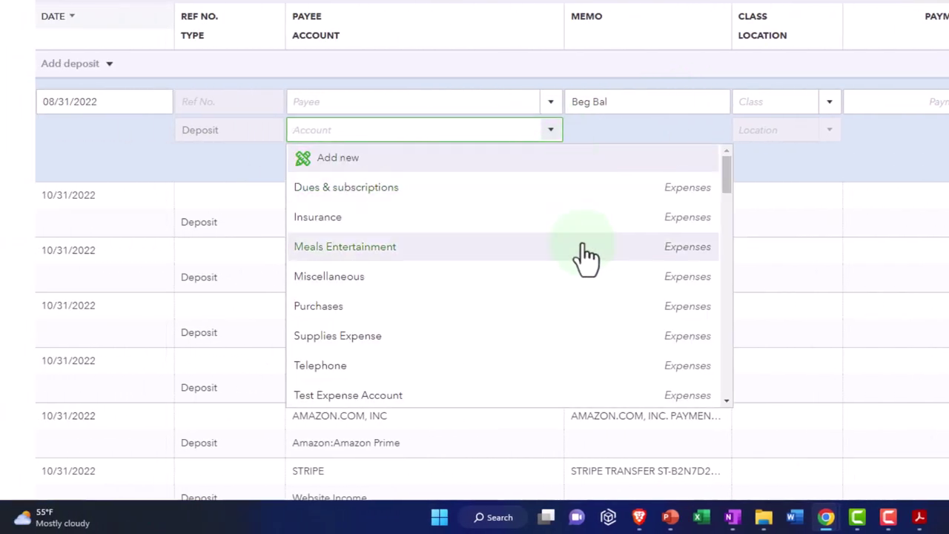
pyautogui.scroll(-4, 587, 258)
pyautogui.scroll(-5, 591, 253)
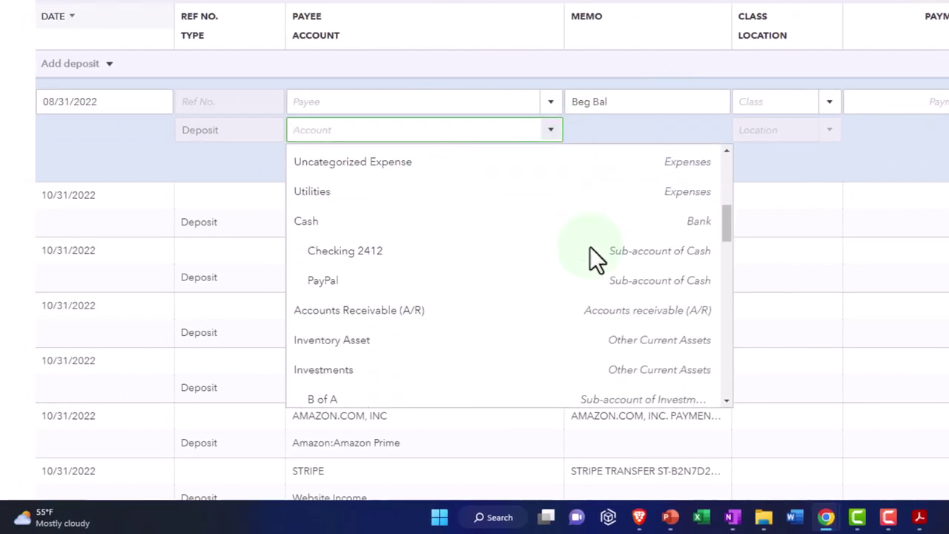
pyautogui.scroll(-5, 589, 246)
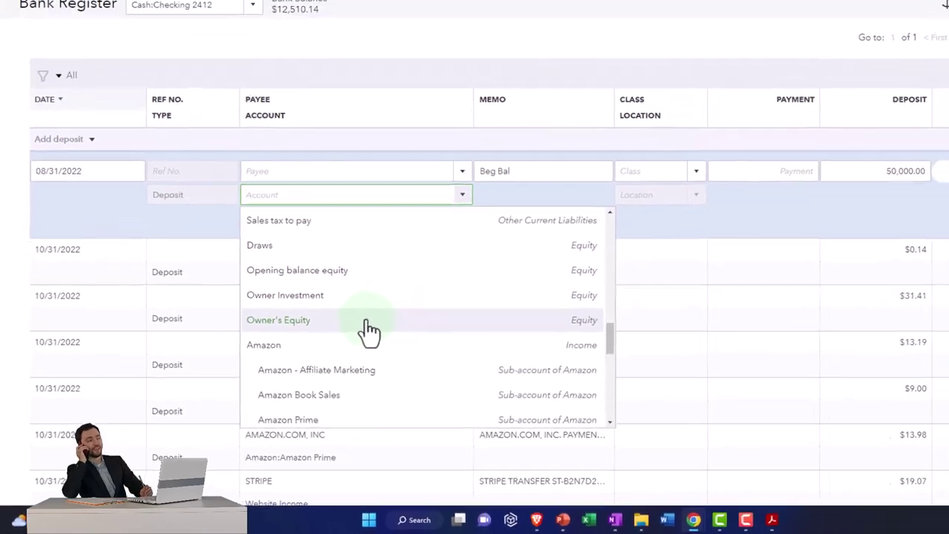
pyautogui.click(437, 281)
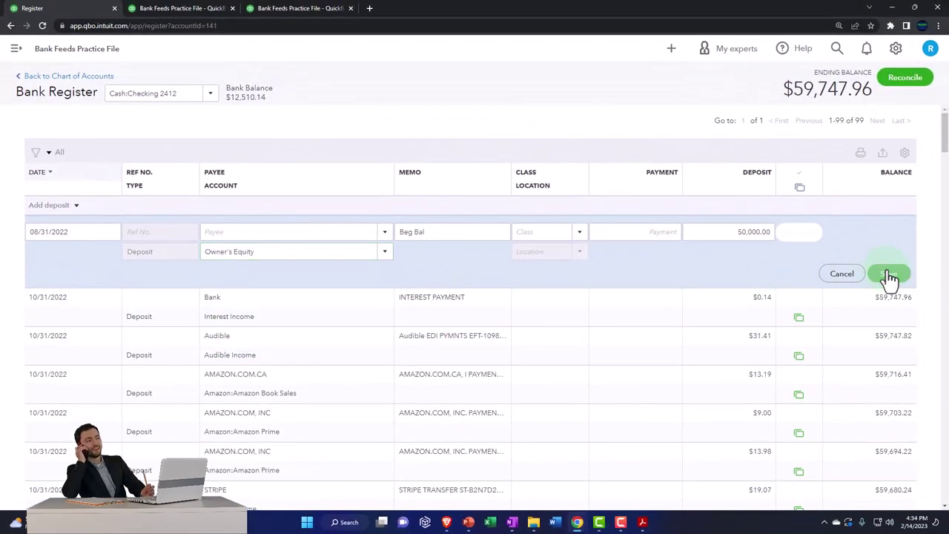
pyautogui.click(889, 276)
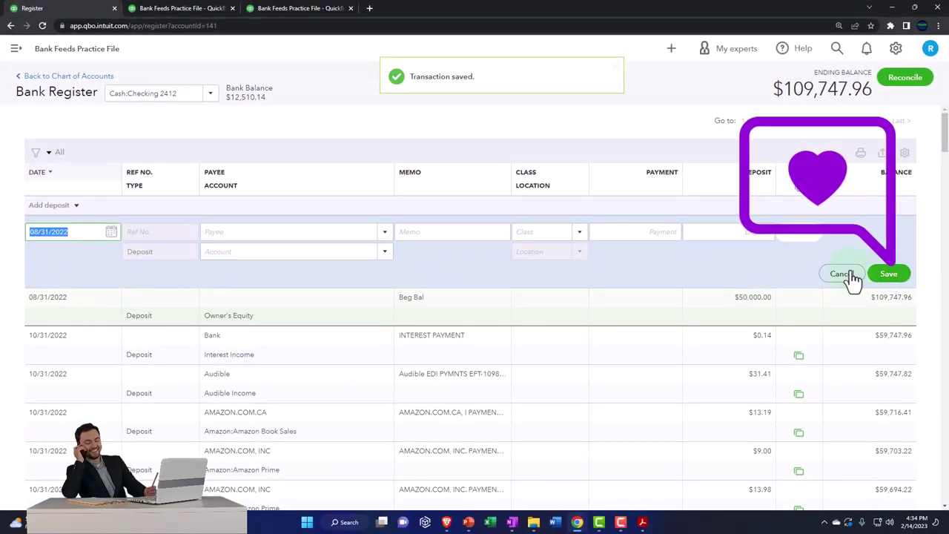
# - Rerun the Balance Sheet report and examine the August 2022 balance of Checking 2412
pyautogui.click(191, 8)
pyautogui.scroll(1, 460, 241)
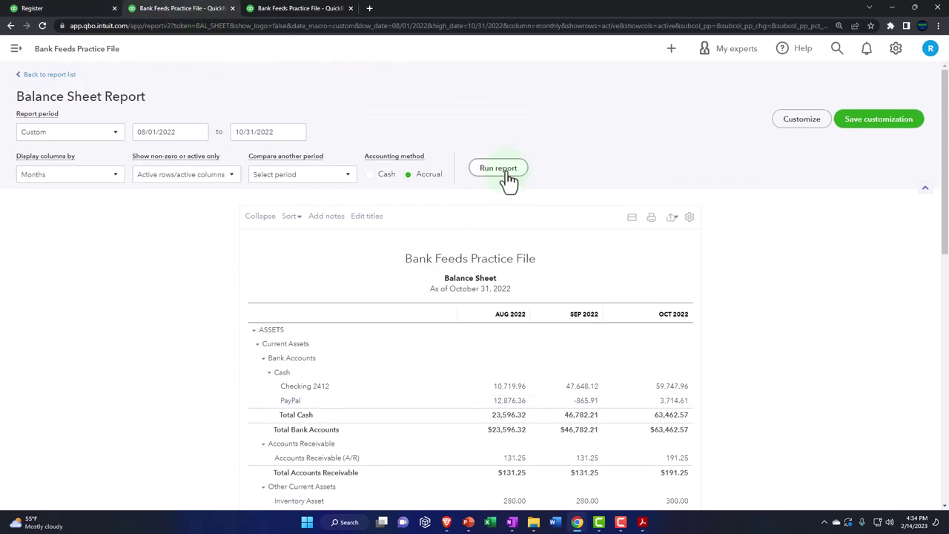
pyautogui.scroll(-2, 510, 289)
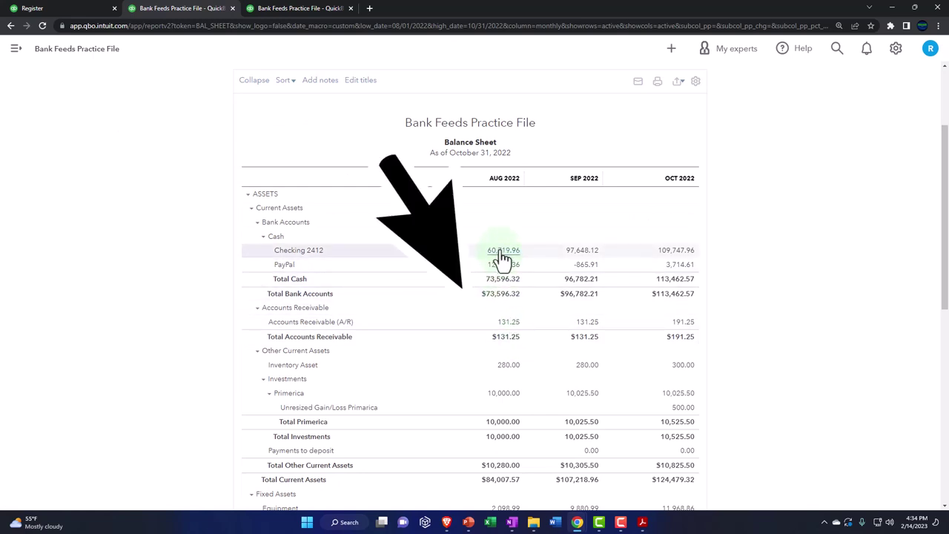
pyautogui.hotkey('ctrl', '+')
pyautogui.hotkey('ctrl', '+')
pyautogui.hotkey('ctrl', '+')
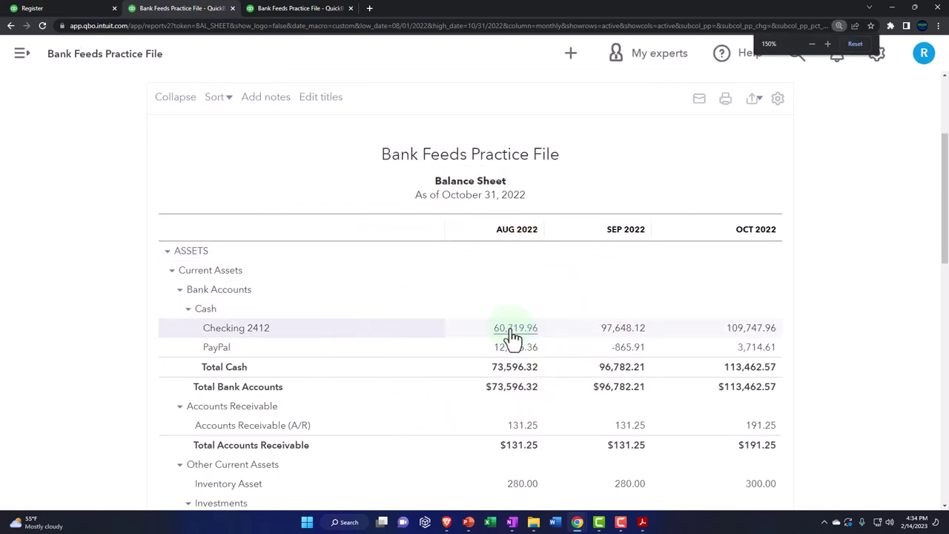
# - Open the transactions behind the August Checking 2412 balance, inspect the "Beg Bal" deposit form, and close it unchanged
pyautogui.click(512, 331)
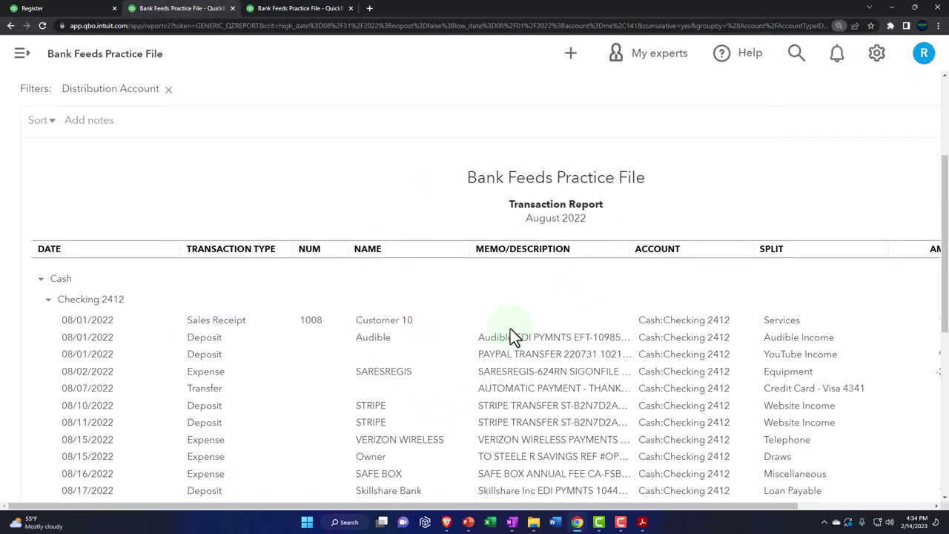
pyautogui.hotkey('ctrl', '-')
pyautogui.scroll(-3, 449, 334)
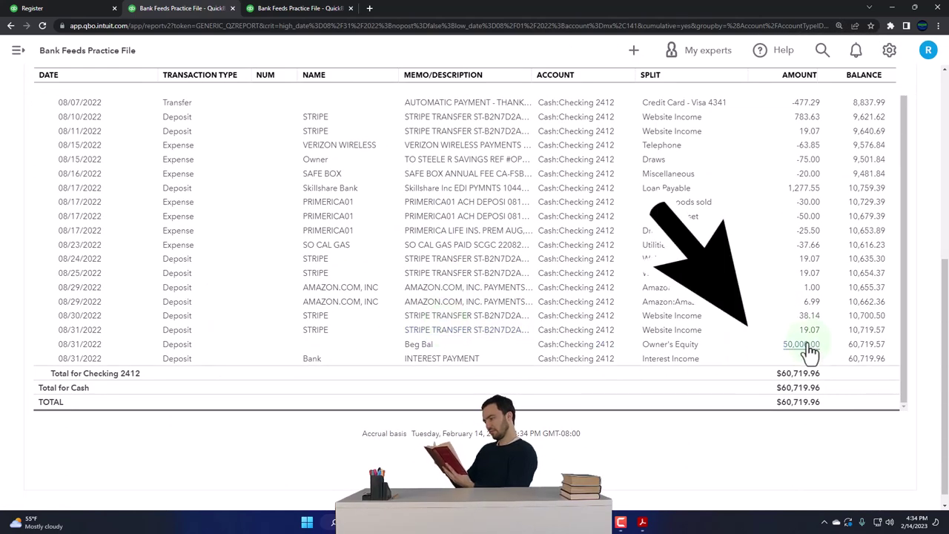
pyautogui.click(801, 344)
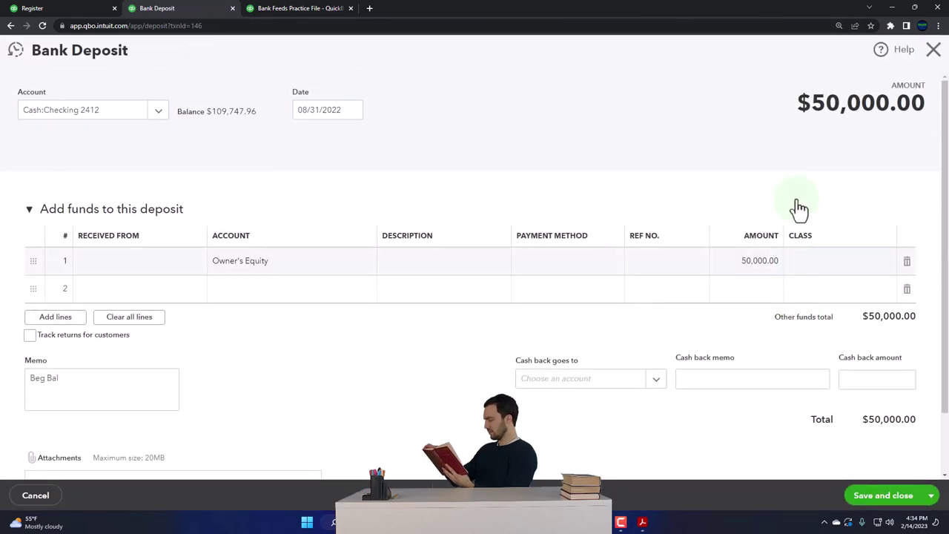
pyautogui.click(934, 52)
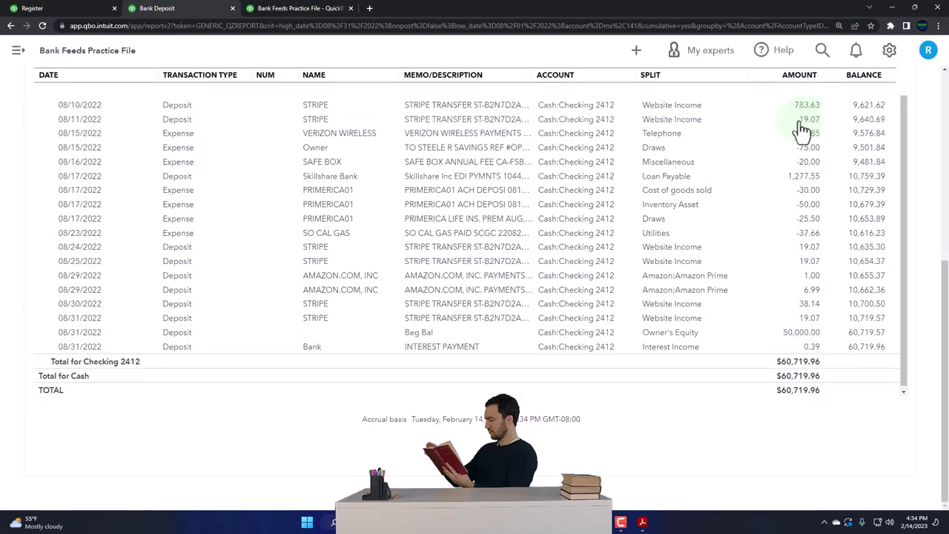
# - Return to the Balance Sheet and examine the Owner's Equity line in the equity section
pyautogui.scroll(5, 127, 310)
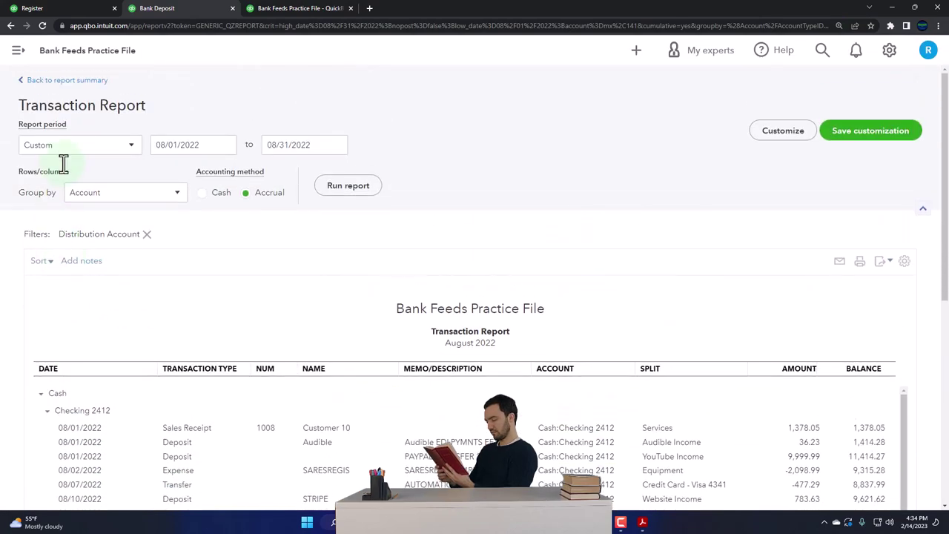
pyautogui.click(65, 81)
pyautogui.scroll(-5, 158, 264)
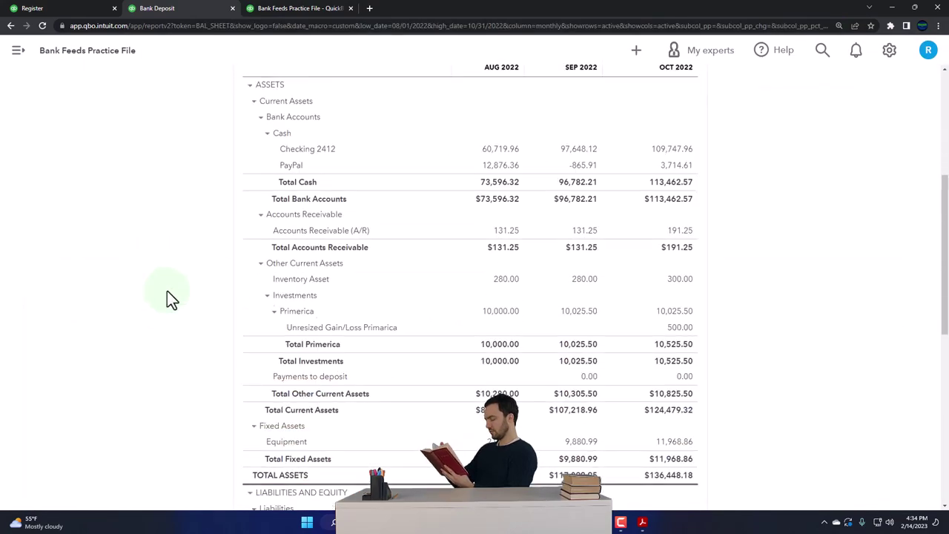
pyautogui.scroll(-4, 138, 284)
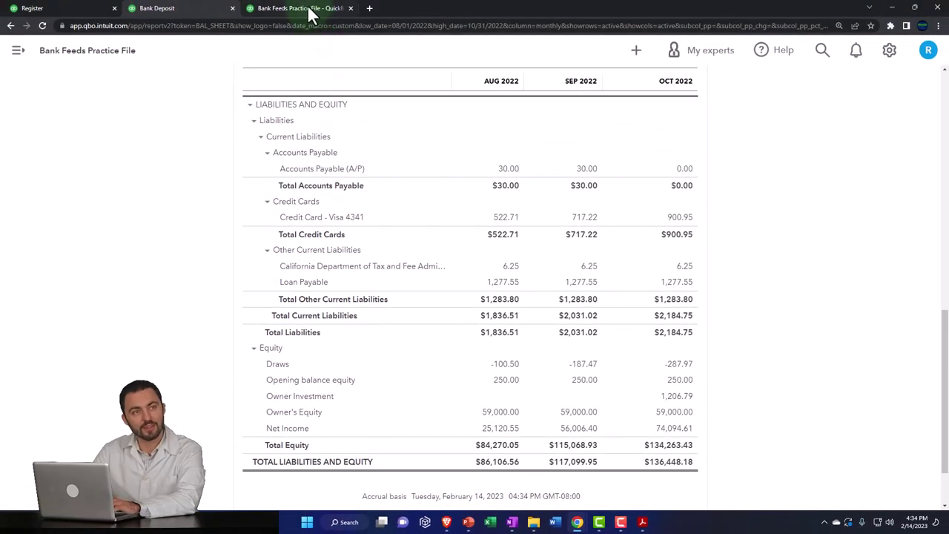
# - Duplicate the Profit and Loss browser tab, open the Reports page in the copy, and collapse the navigation menu
pyautogui.click(311, 10)
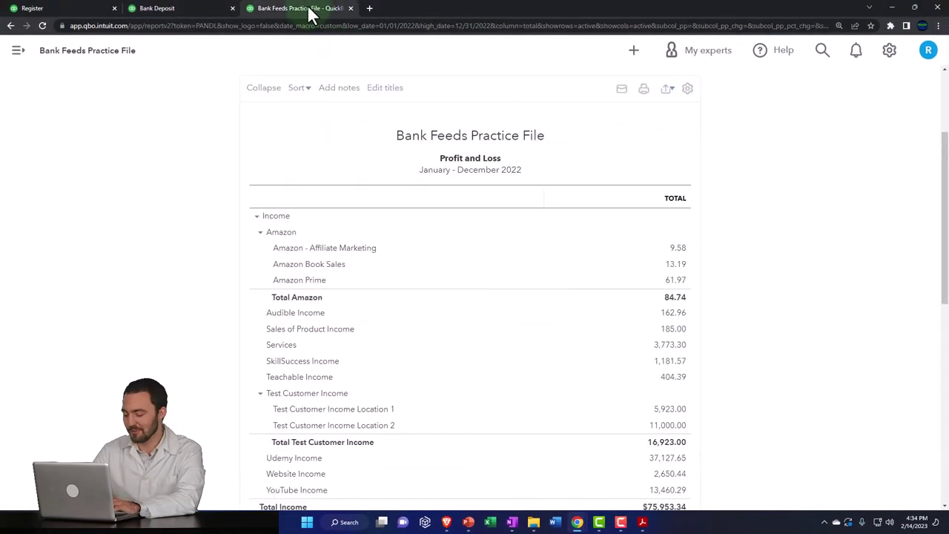
pyautogui.rightClick(311, 11)
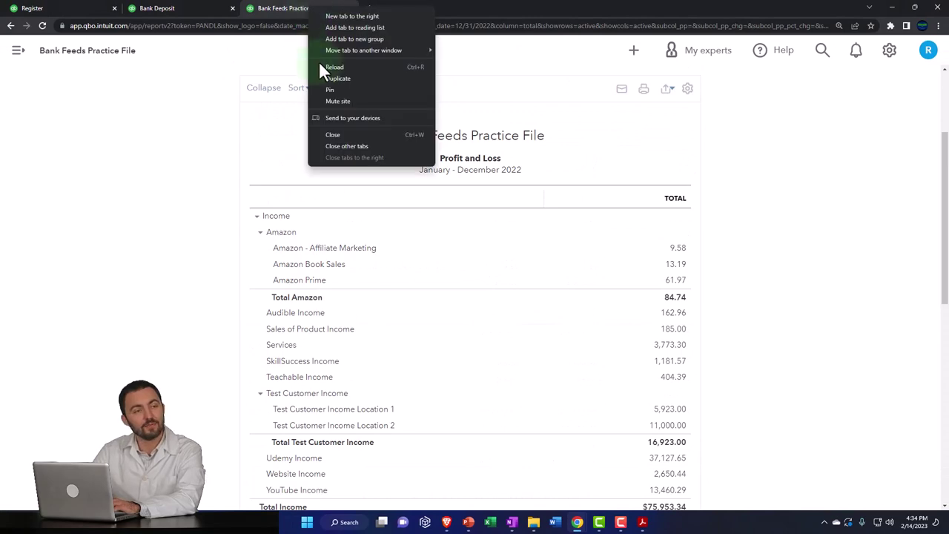
pyautogui.click(344, 78)
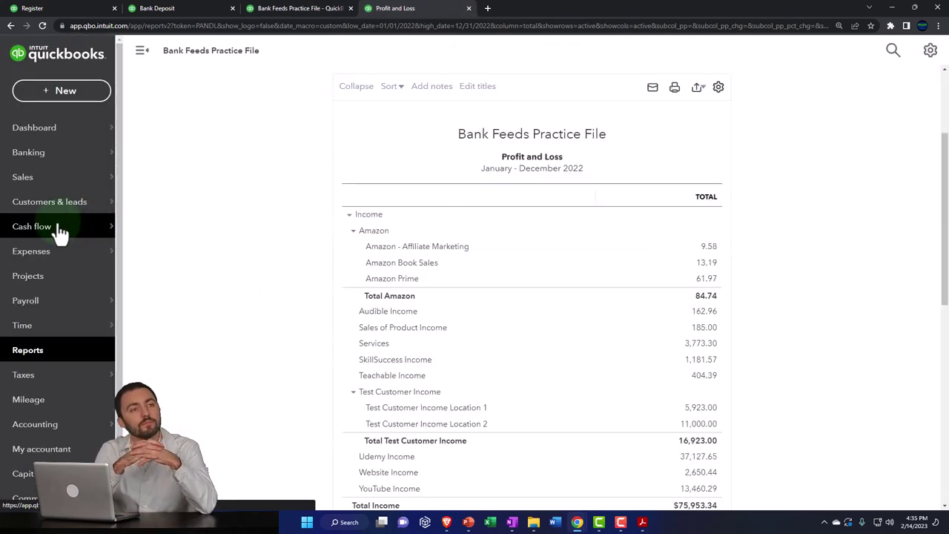
pyautogui.moveTo(60, 234)
pyautogui.scroll(-1, 52, 282)
pyautogui.click(39, 311)
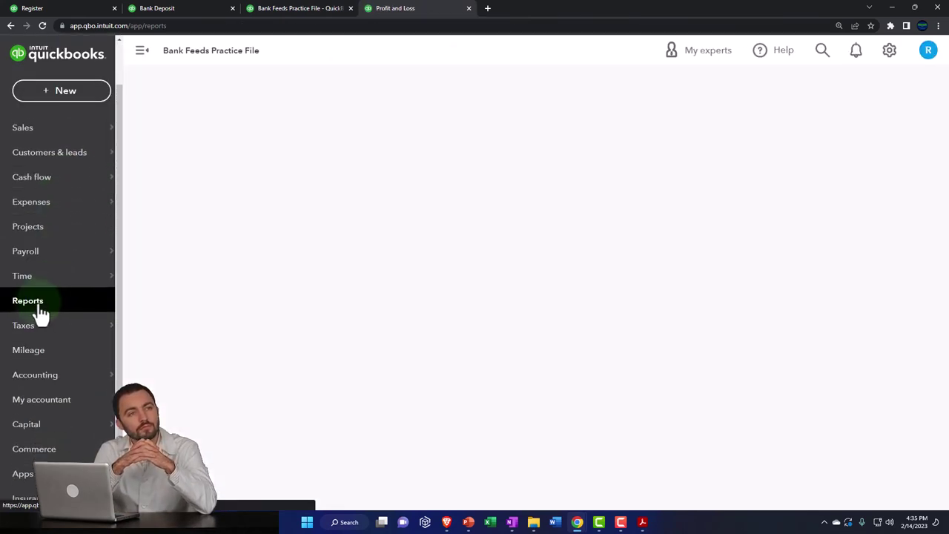
pyautogui.click(137, 56)
# - Search the reports for "gener" and open the General Ledger report
pyautogui.click(615, 134)
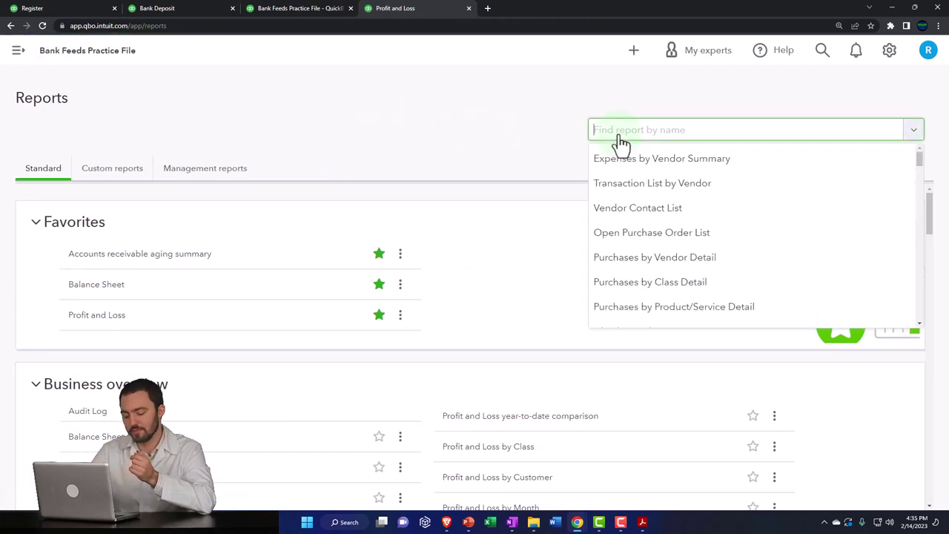
pyautogui.write('gener')
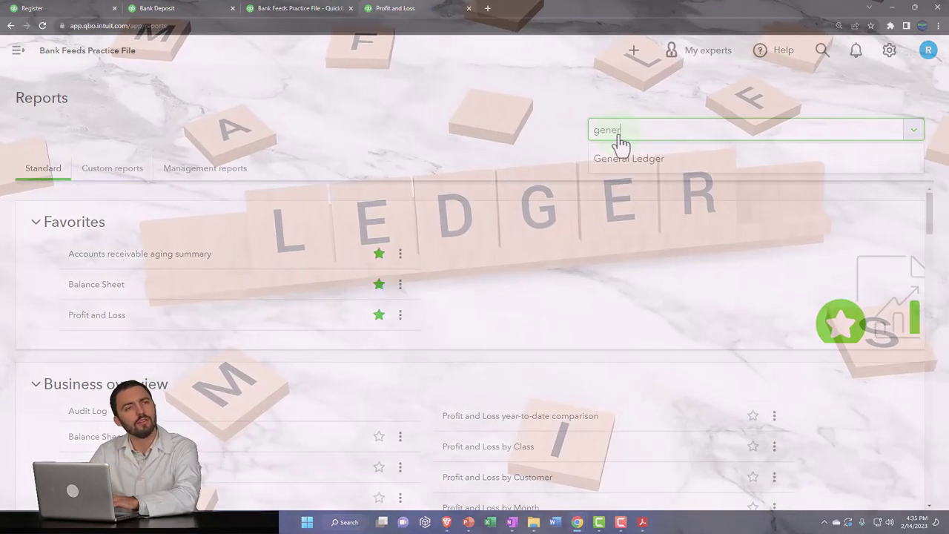
pyautogui.click(621, 148)
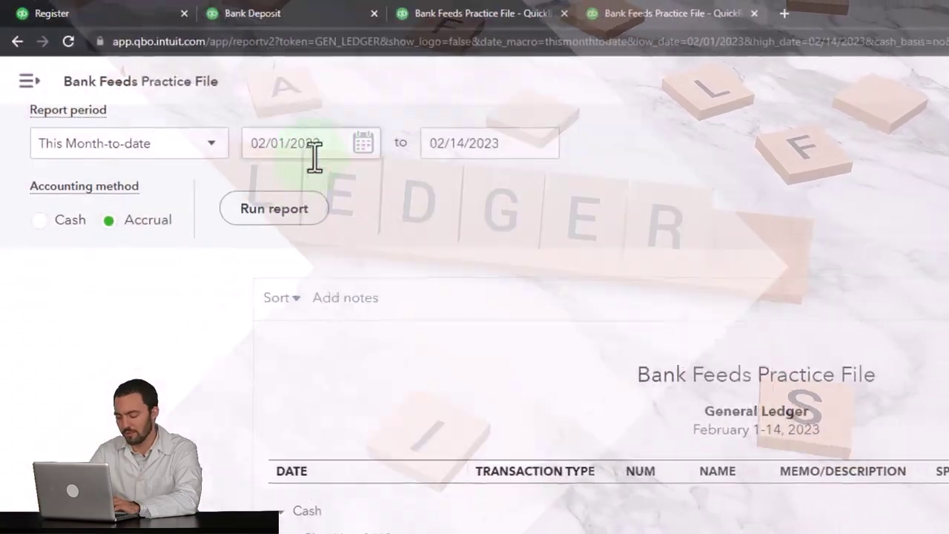
# - Run the General Ledger report for the period 01/01/2022 to 12/31/2022
pyautogui.click(311, 150)
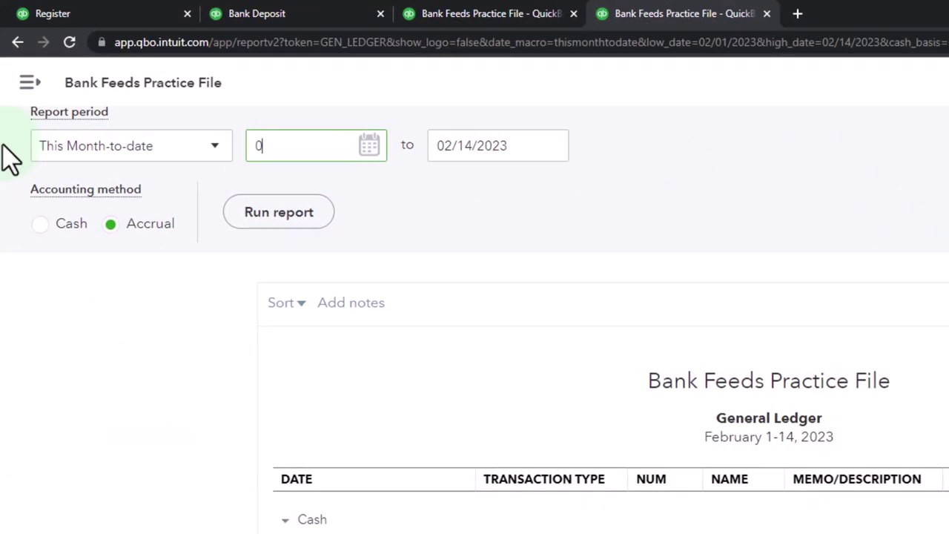
pyautogui.write('010122')
pyautogui.press('Tab')
pyautogui.write('123122')
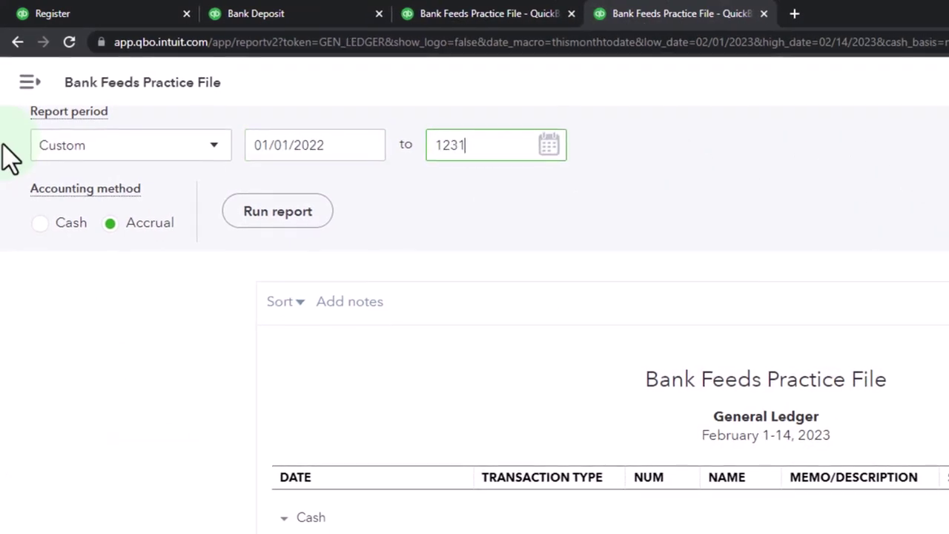
pyautogui.press('Tab')
pyautogui.click(294, 211)
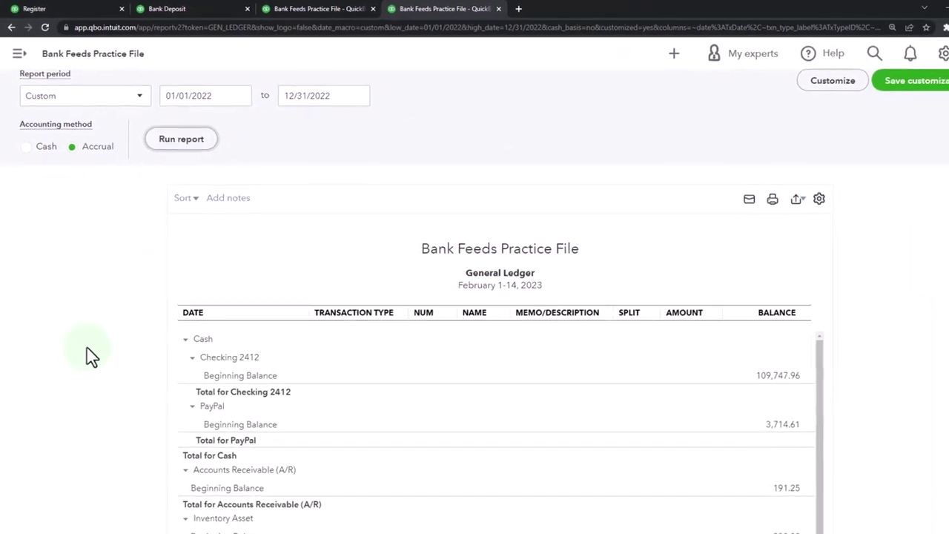
# - Collapse the ledger's account sections from Cash through Accounts Payable (A/P)
pyautogui.scroll(-2, 84, 334)
pyautogui.hotkey('ctrl', '+')
pyautogui.hotkey('ctrl', '+')
pyautogui.hotkey('ctrl', '+')
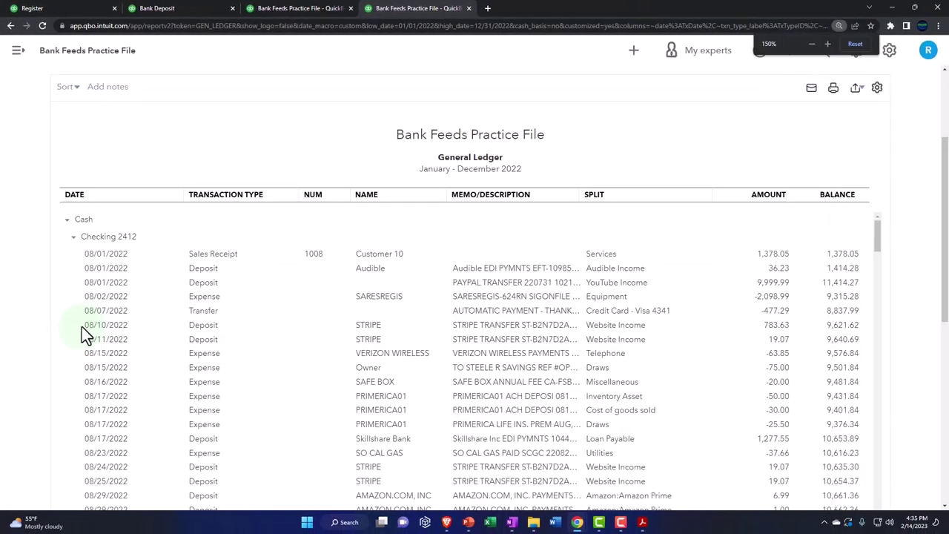
pyautogui.click(42, 255)
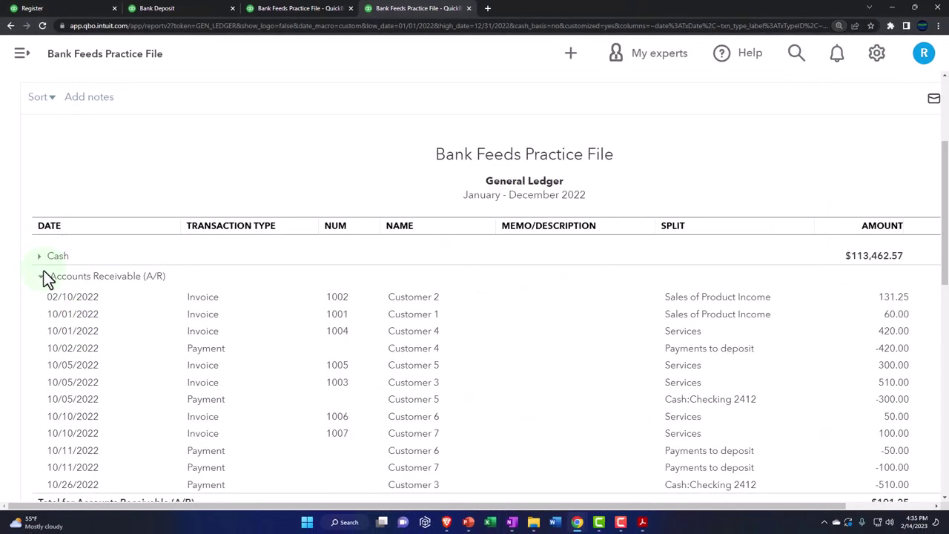
pyautogui.click(43, 276)
pyautogui.click(41, 297)
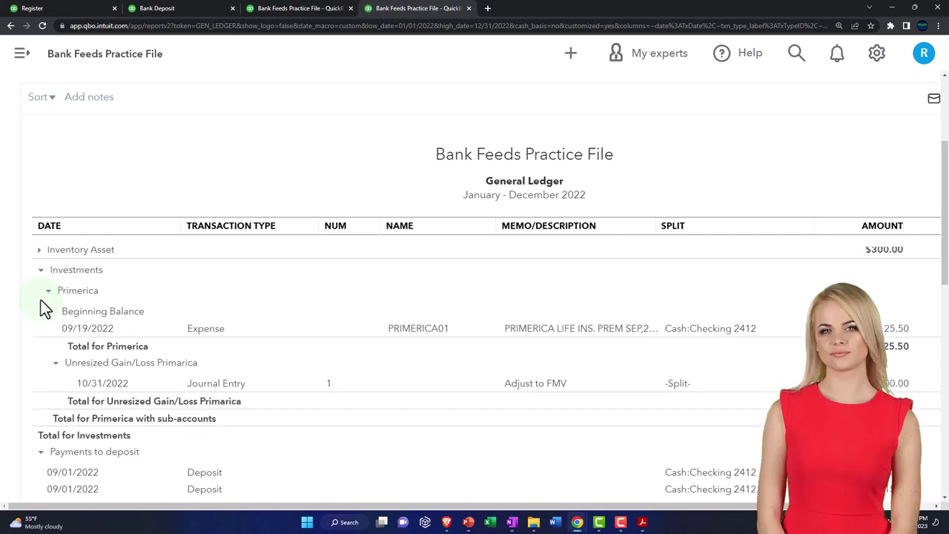
pyautogui.click(39, 270)
pyautogui.click(43, 290)
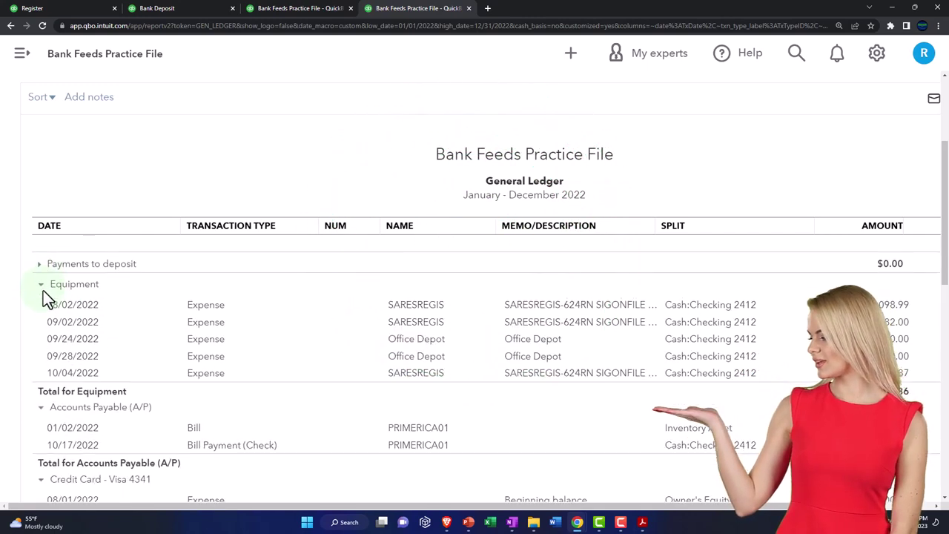
pyautogui.click(39, 261)
pyautogui.click(41, 281)
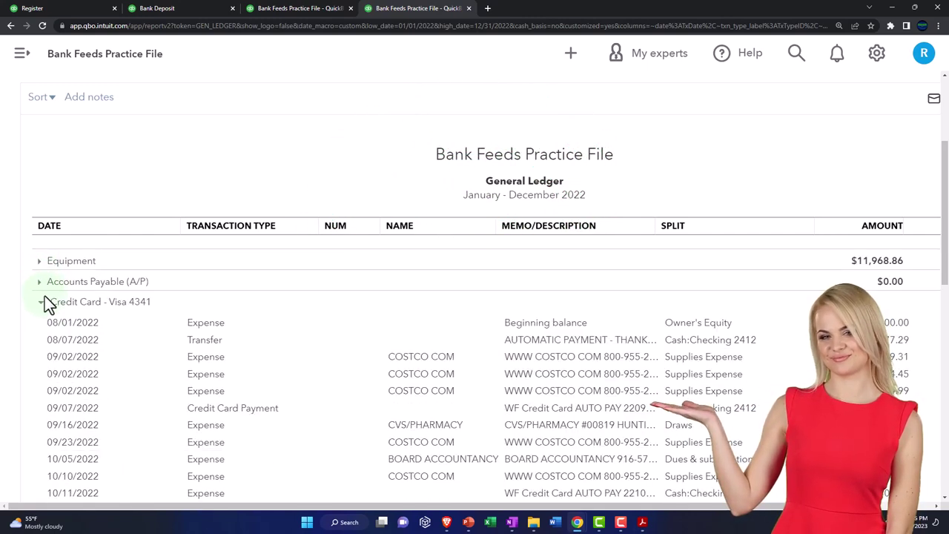
# - Collapse the ledger sections from Credit Card - Visa 4341 through Opening balance equity and examine the Owner's Equity entries
pyautogui.click(42, 303)
pyautogui.click(42, 324)
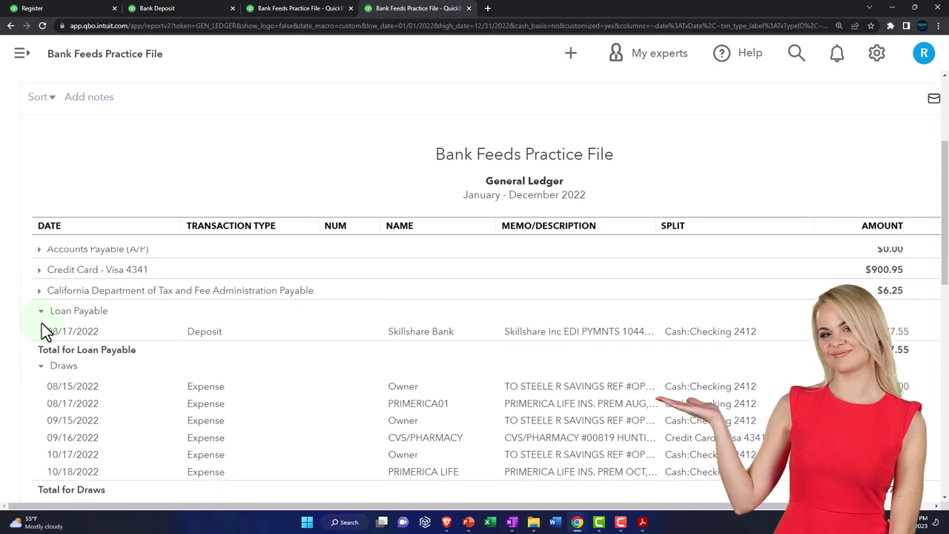
pyautogui.click(41, 294)
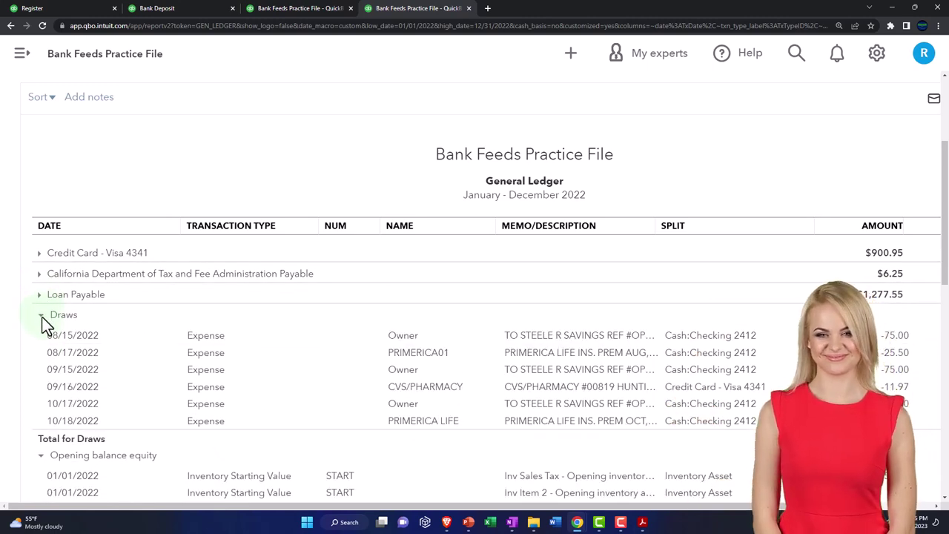
pyautogui.click(40, 314)
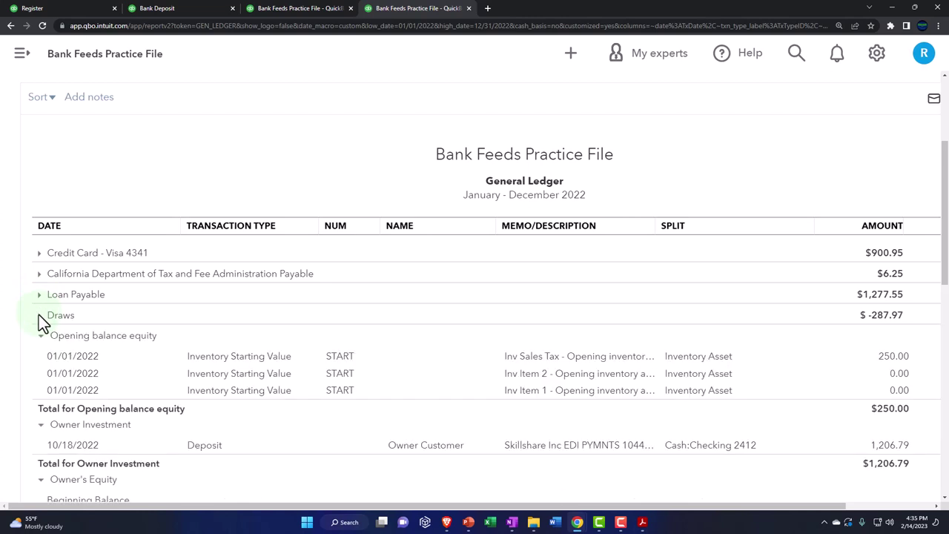
pyautogui.click(42, 285)
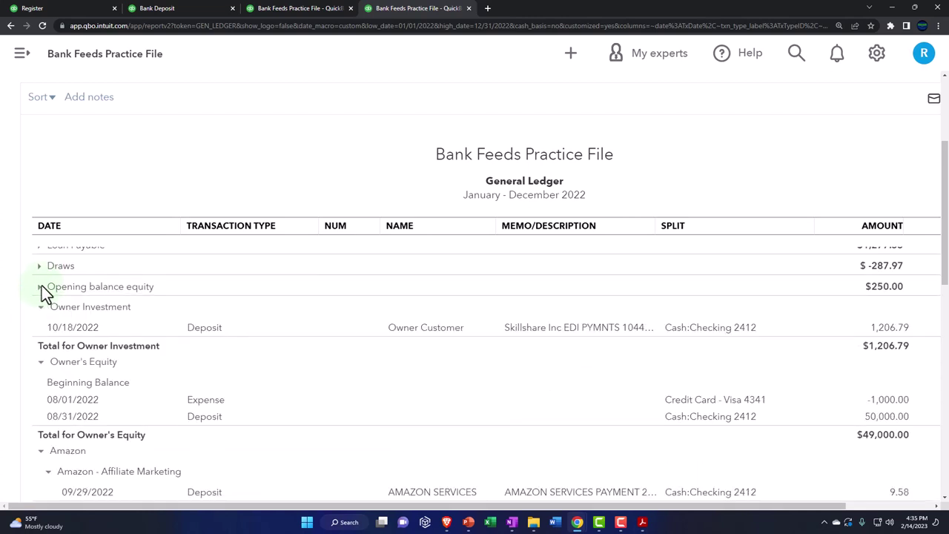
pyautogui.scroll(-1, 52, 374)
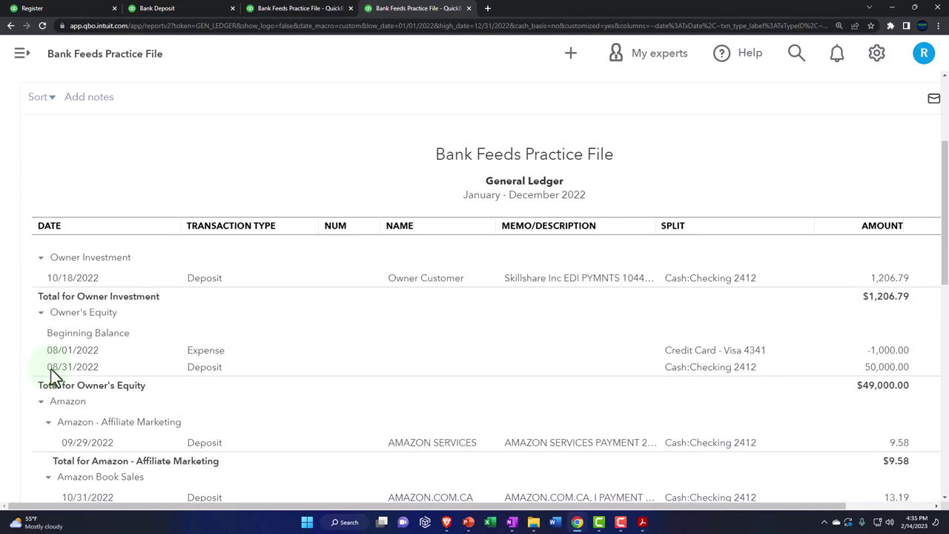
pyautogui.scroll(-1, 395, 369)
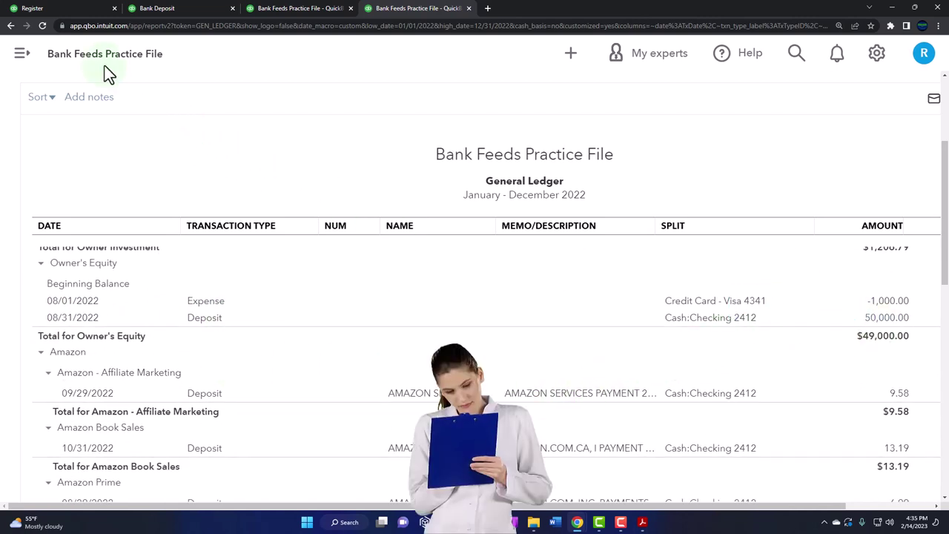
# - Return to the Checking 2412 register, open the Chart of Accounts from there, and hide the navigation menu
pyautogui.click(67, 10)
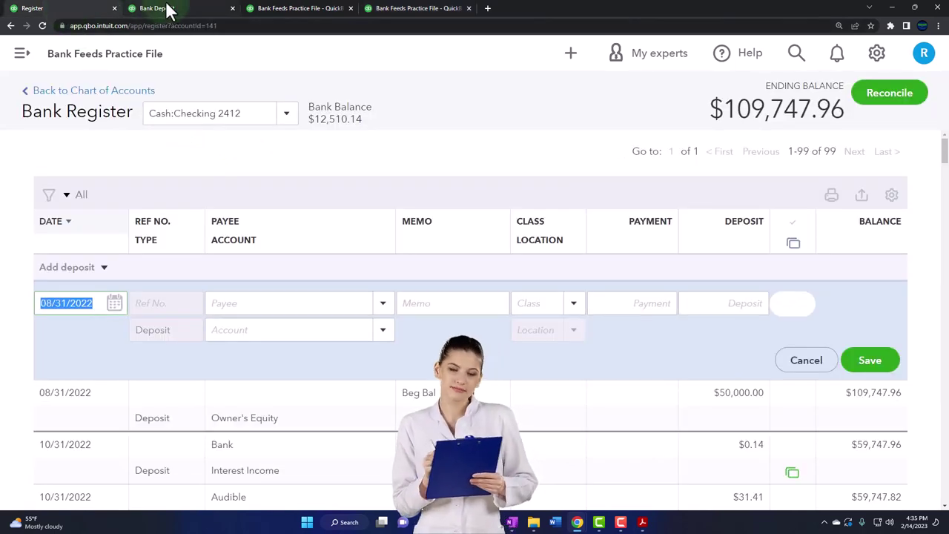
pyautogui.click(21, 59)
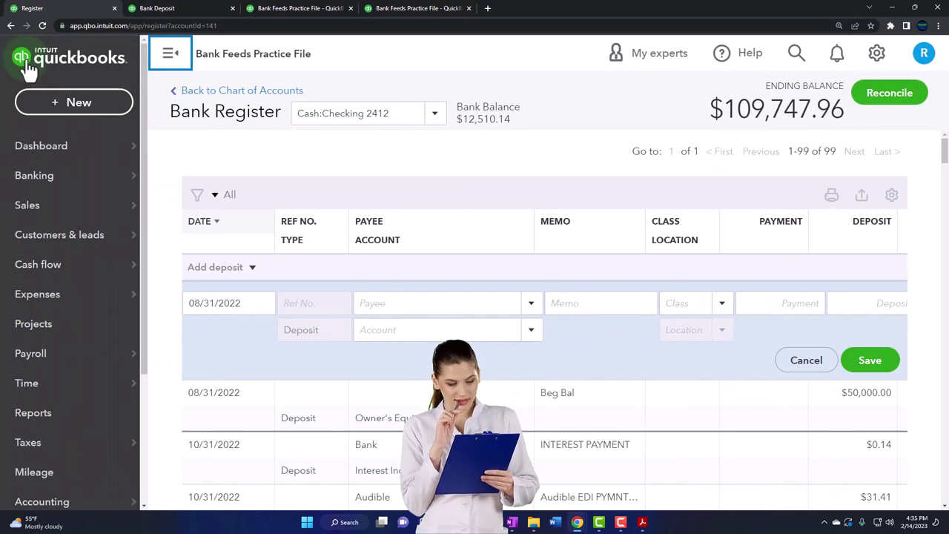
pyautogui.hotkey('ctrl', '-')
pyautogui.moveTo(63, 195)
pyautogui.scroll(-2, 53, 274)
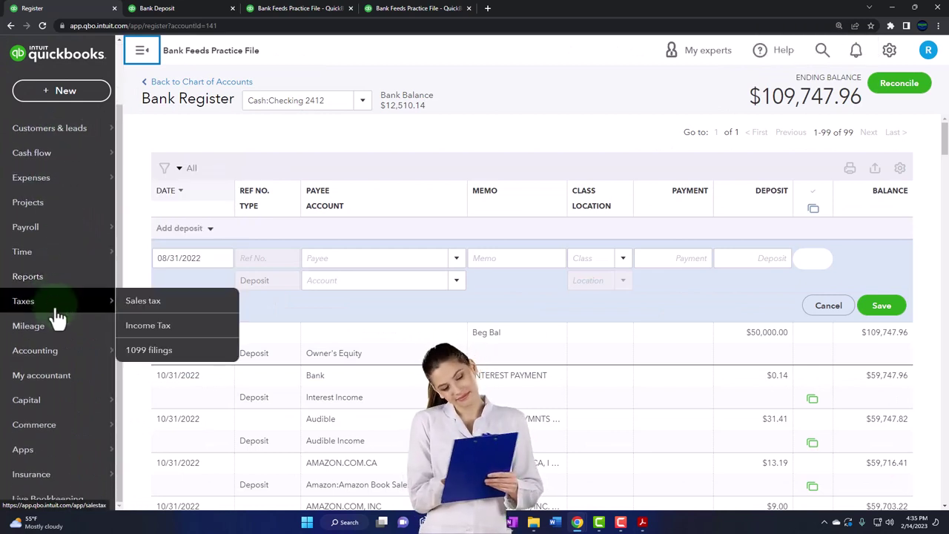
pyautogui.click(61, 360)
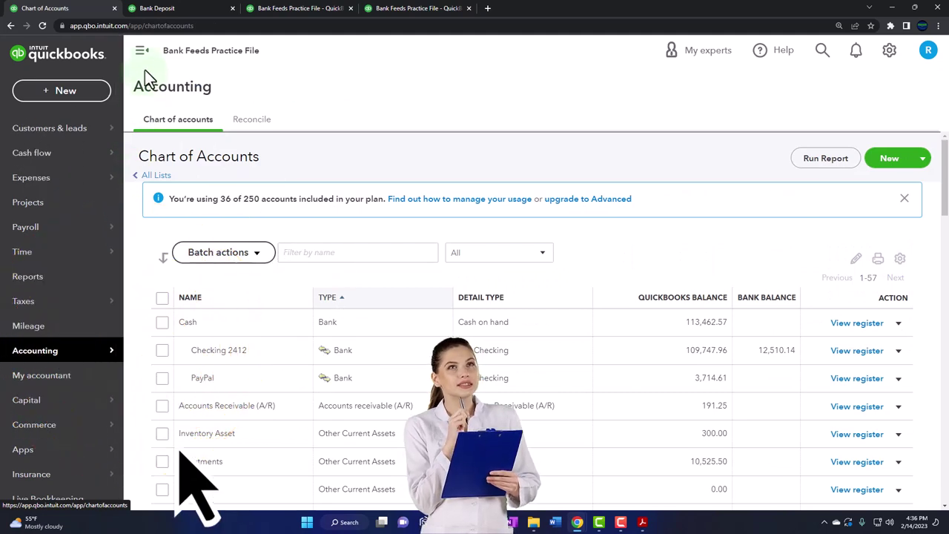
pyautogui.click(144, 59)
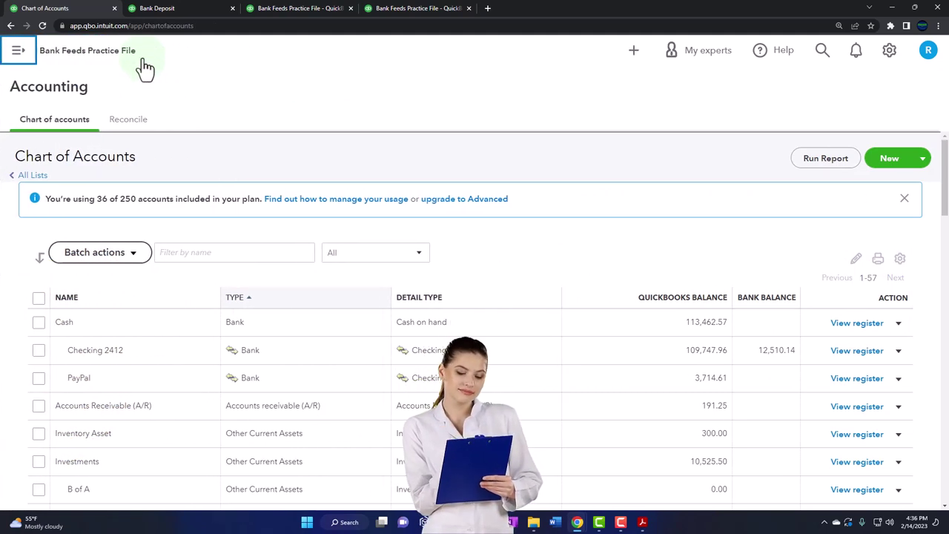
# - Resume the Checking 2412 reconciliation for August 2022 and dismiss the pop-up tips
pyautogui.click(128, 121)
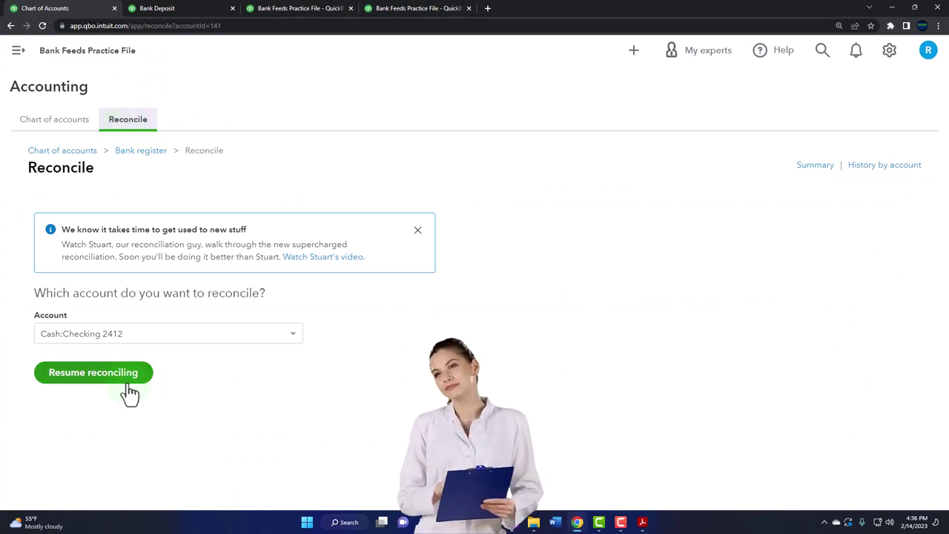
pyautogui.click(105, 380)
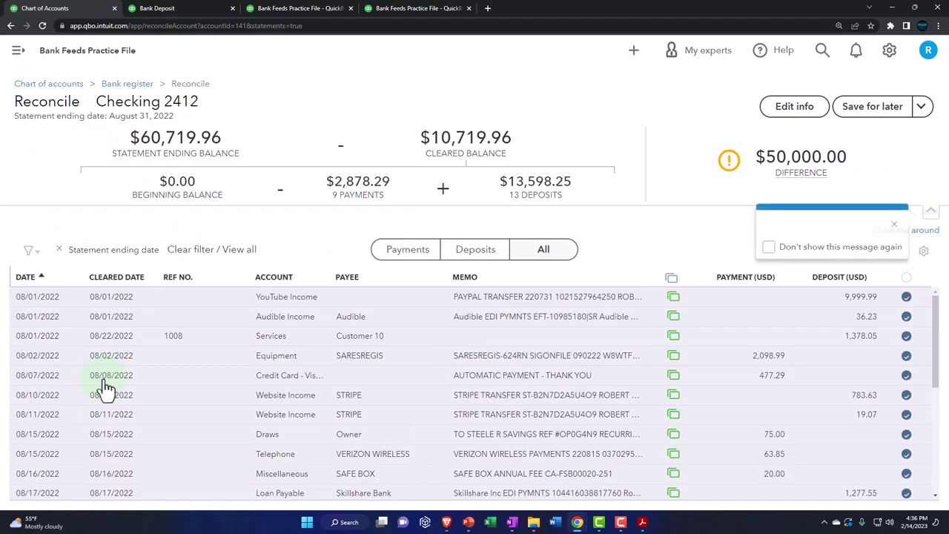
pyautogui.click(895, 224)
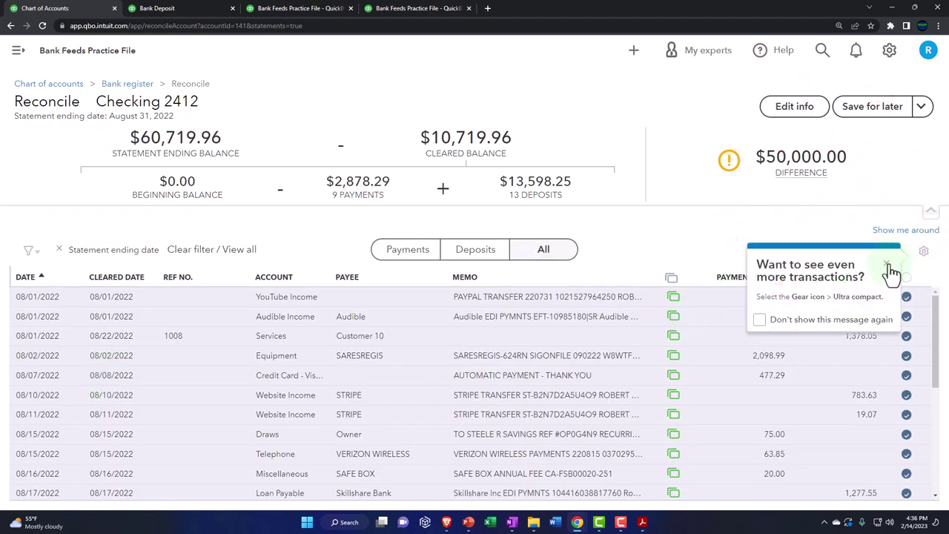
pyautogui.click(886, 264)
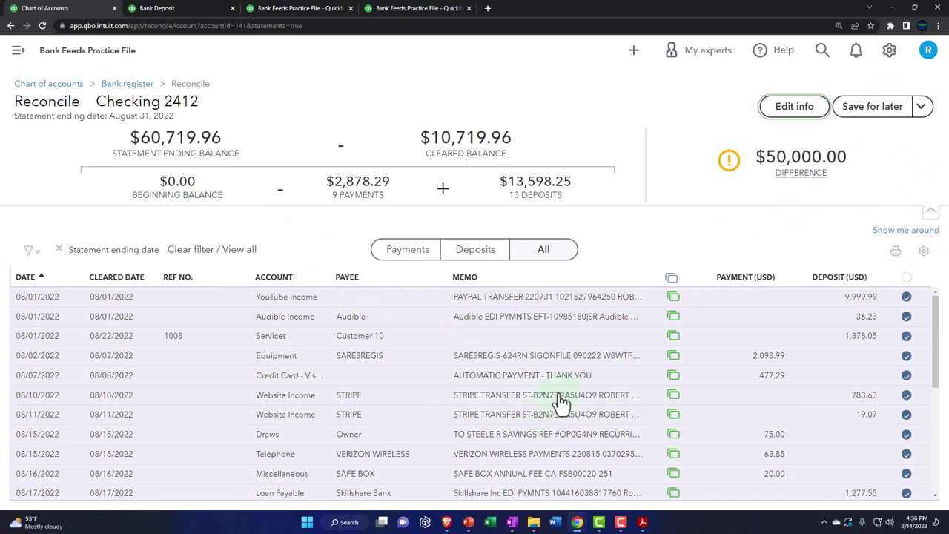
# - Mark the 50,000.00 beginning balance deposit as cleared and finish the Checking 2412 reconciliation
pyautogui.scroll(-5, 561, 401)
pyautogui.click(906, 450)
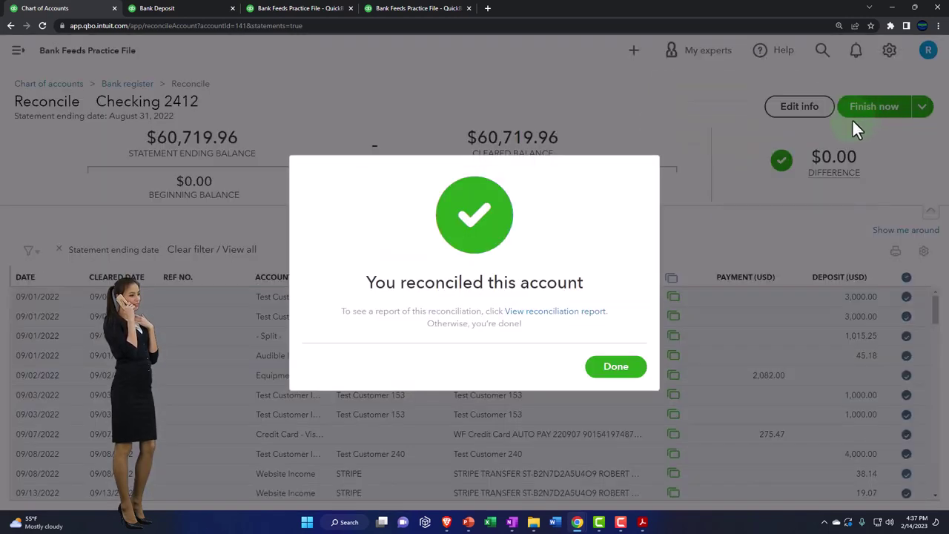
pyautogui.click(632, 371)
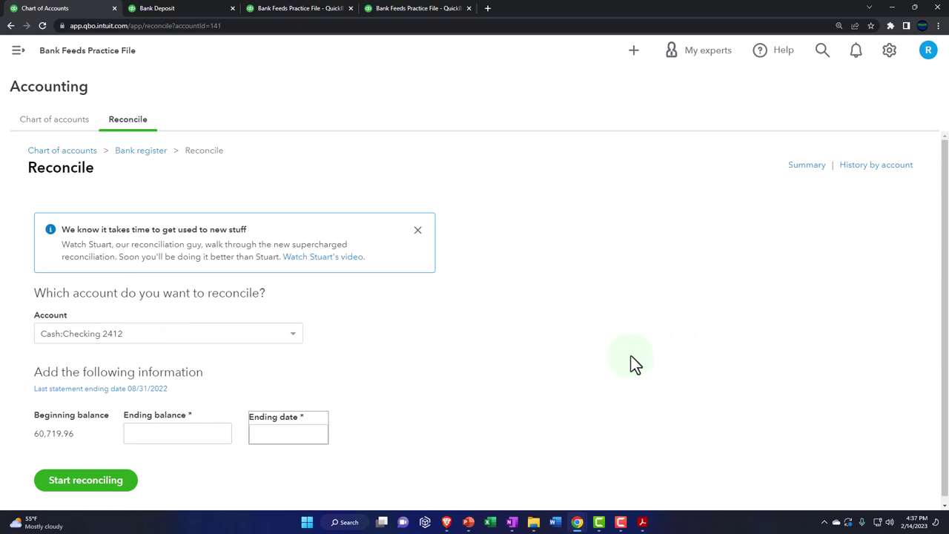
# - Open the Checking 2412 reconciliation history and review the summary of the report for statement ending date 08/31/2022
pyautogui.click(861, 176)
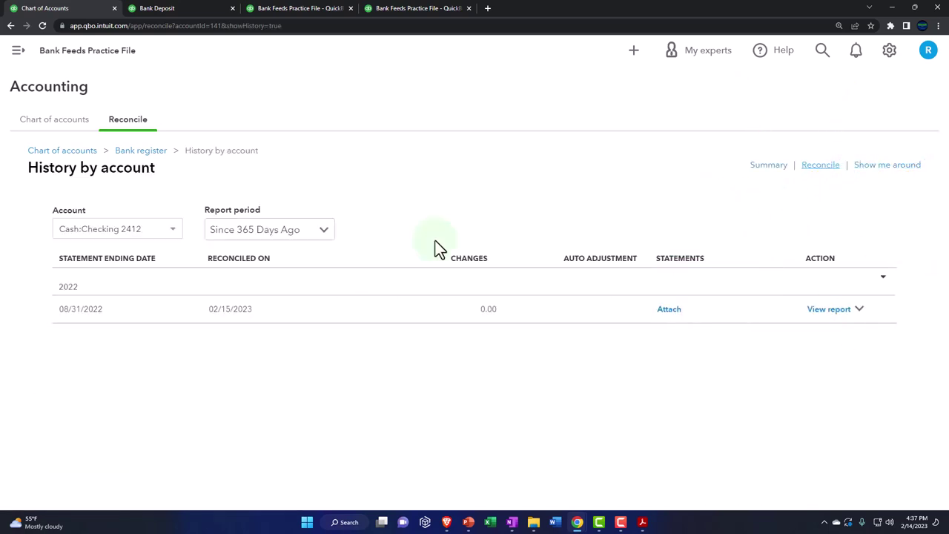
pyautogui.click(178, 234)
pyautogui.click(176, 235)
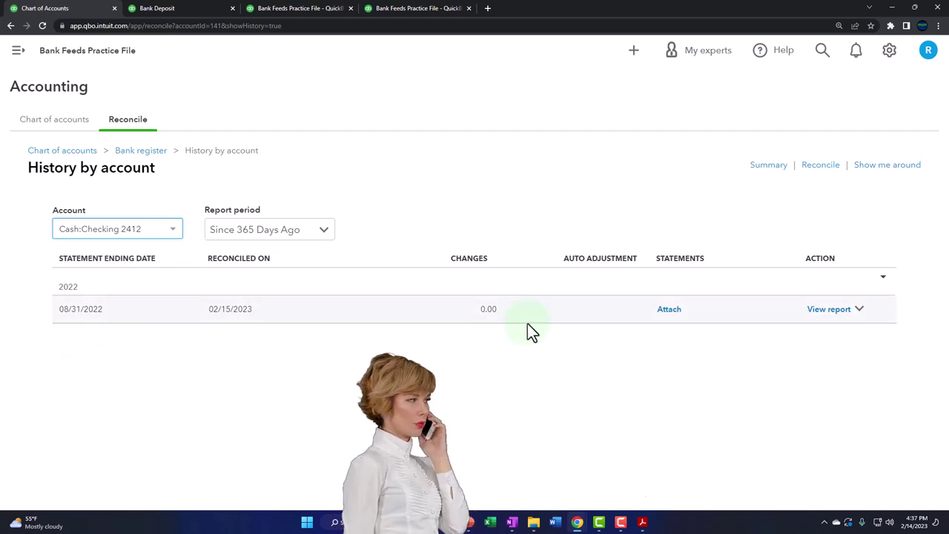
pyautogui.click(814, 311)
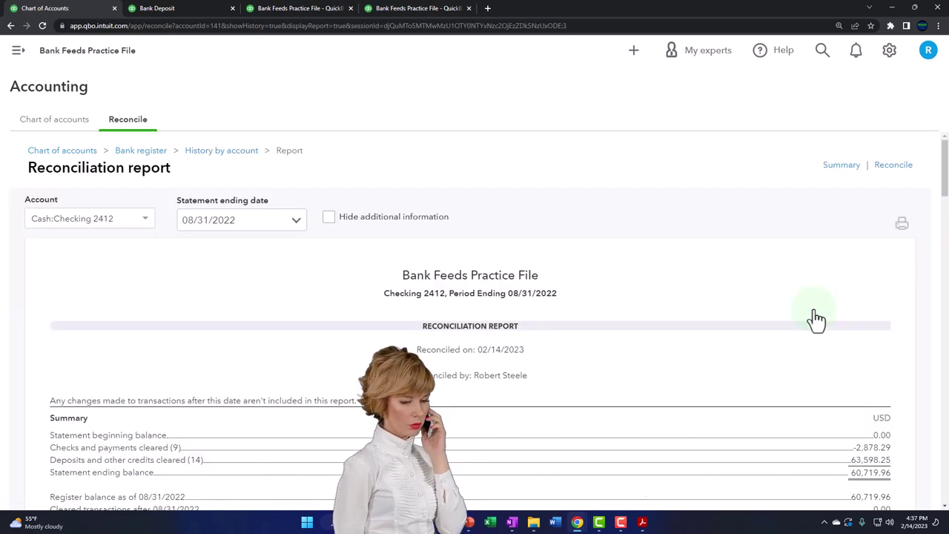
pyautogui.scroll(-2, 528, 341)
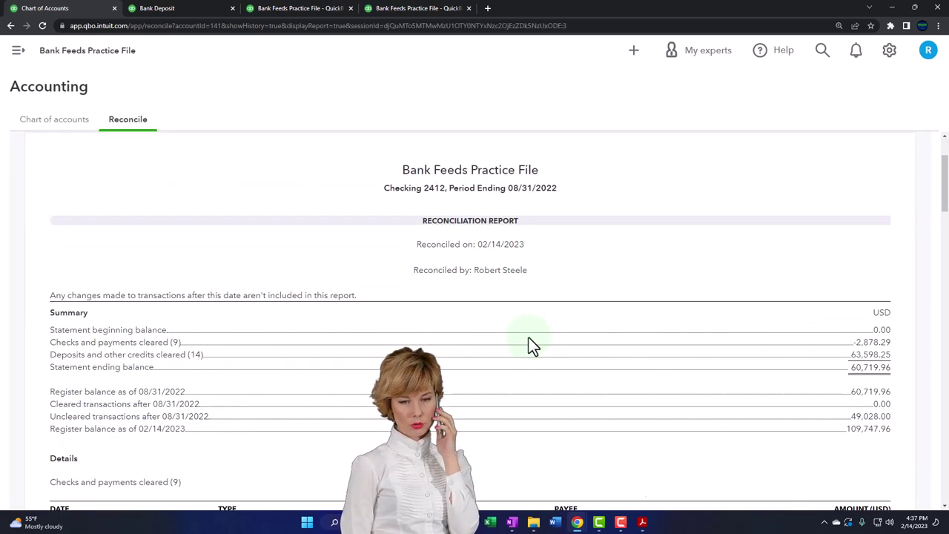
pyautogui.scroll(-1, 529, 337)
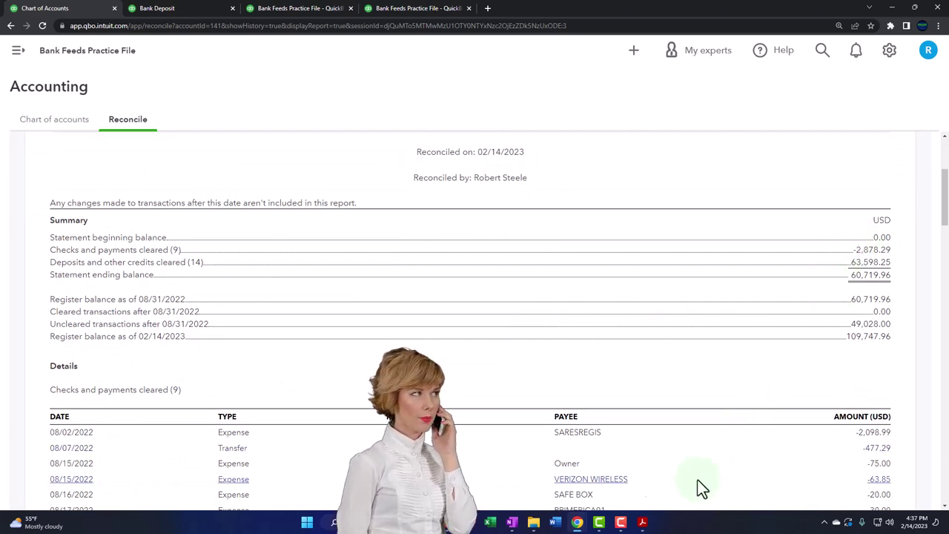
# - Switch to the August bank statement PDF, compare its balances with the reconciliation report, and return to QuickBooks Online
pyautogui.hotkey('alt', 'Tab')
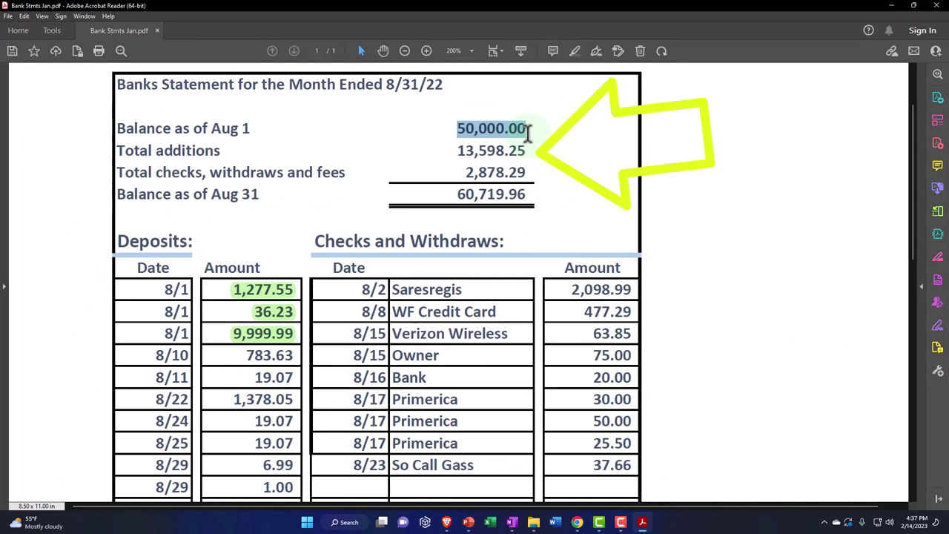
pyautogui.click(891, 6)
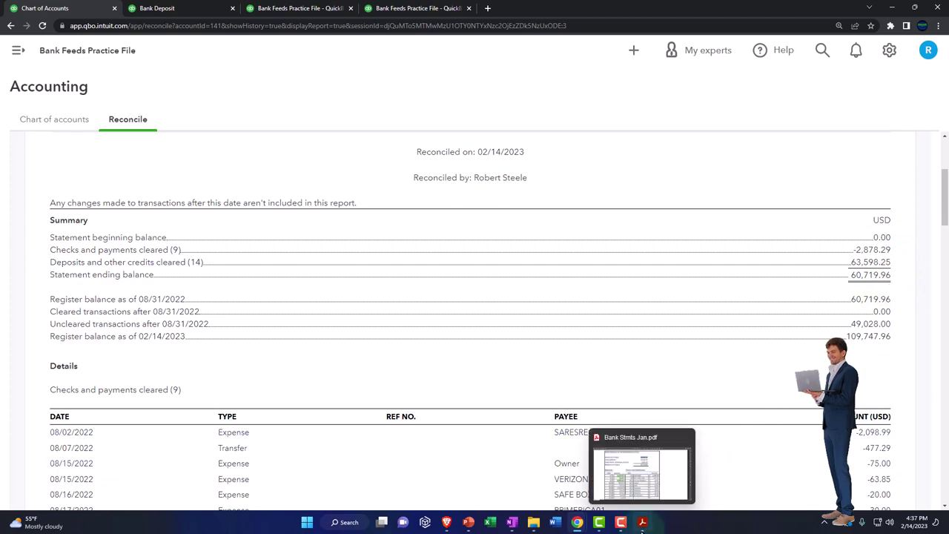
pyautogui.click(642, 522)
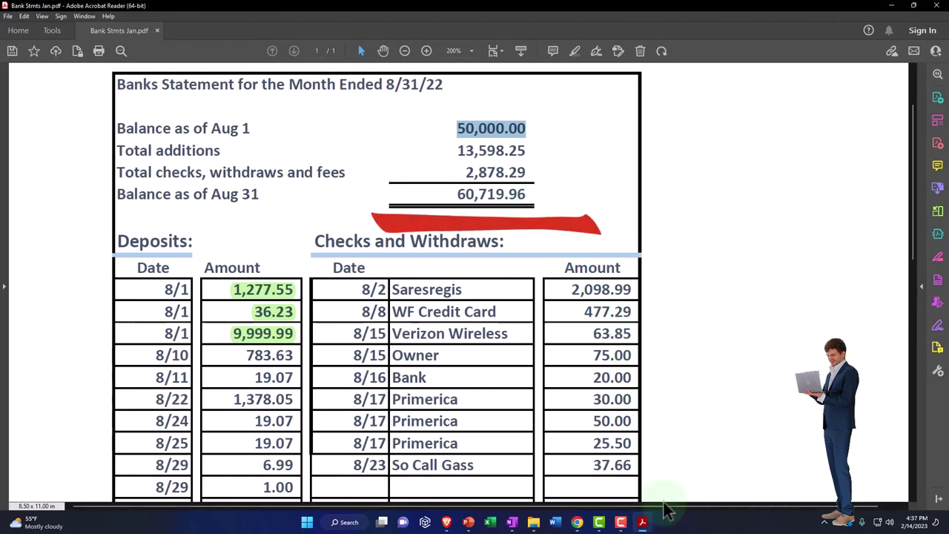
pyautogui.click(642, 522)
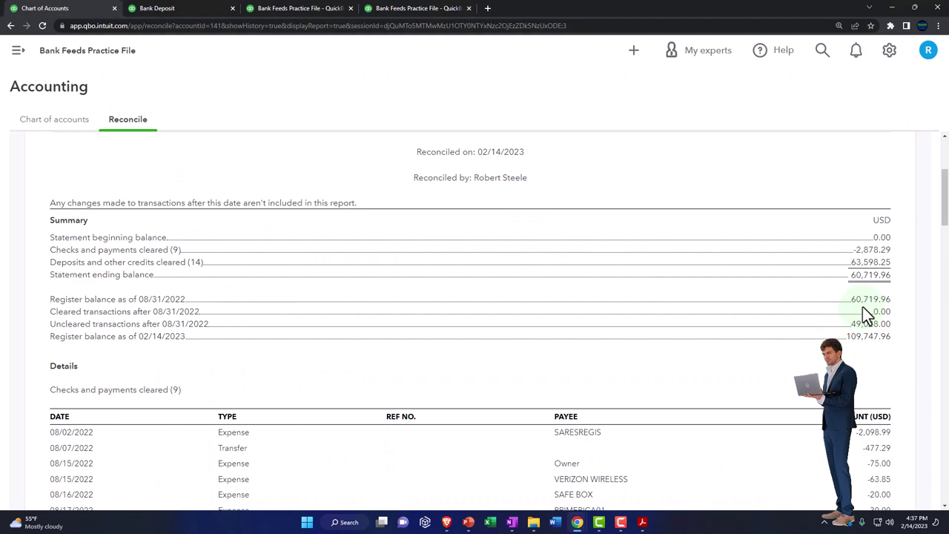
# - Look through the open financial reports and check the August 2022 Checking 2412 balance on the monthly balance sheet
pyautogui.click(289, 11)
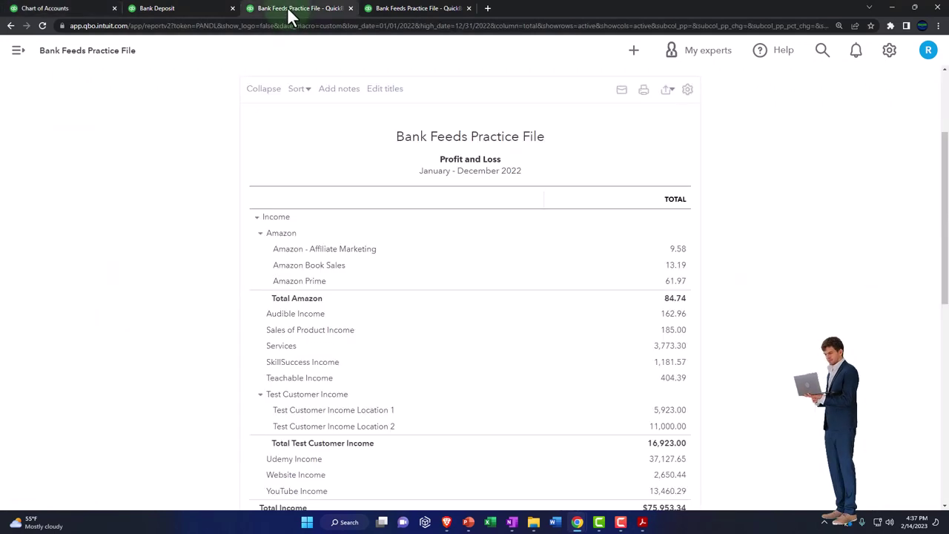
pyautogui.scroll(2, 486, 273)
pyautogui.scroll(2, 486, 273)
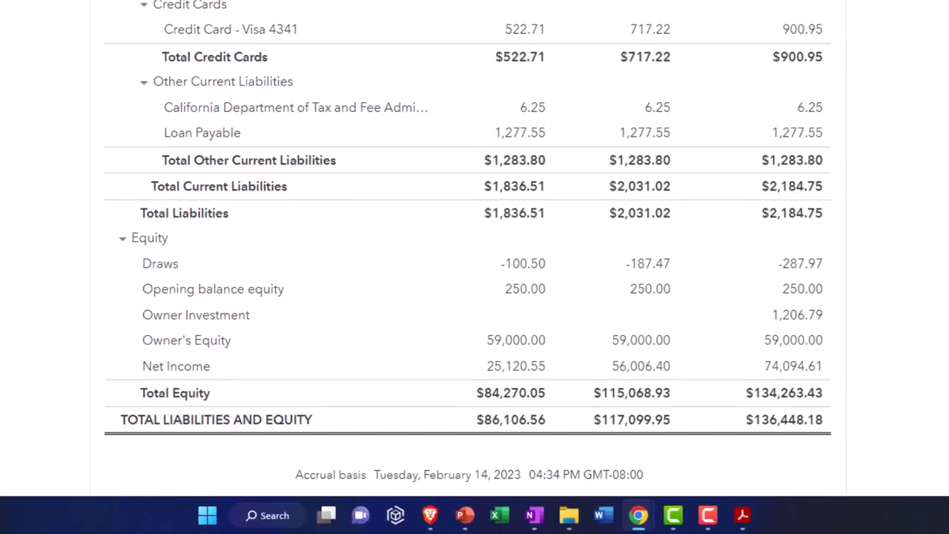
pyautogui.scroll(4, 306, 289)
pyautogui.scroll(10, 312, 289)
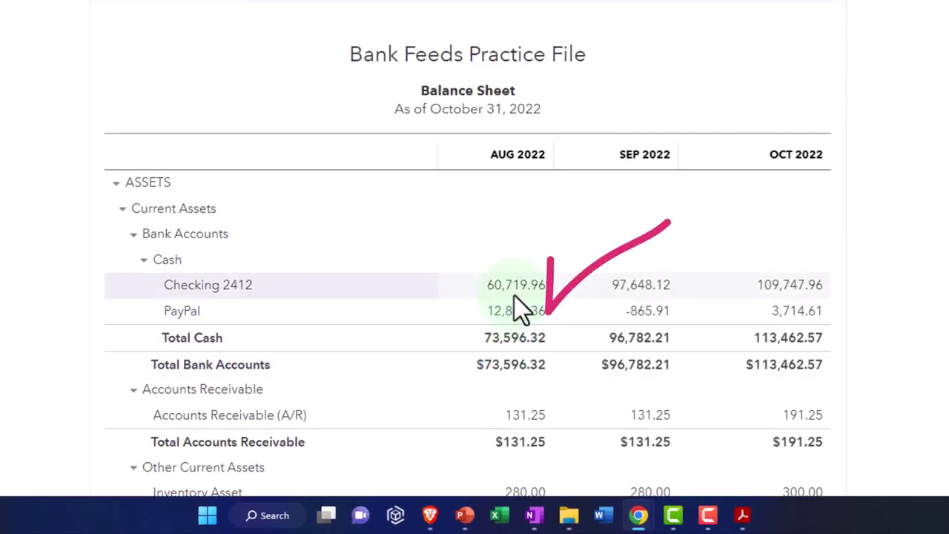
pyautogui.hotkey('ctrl', '+')
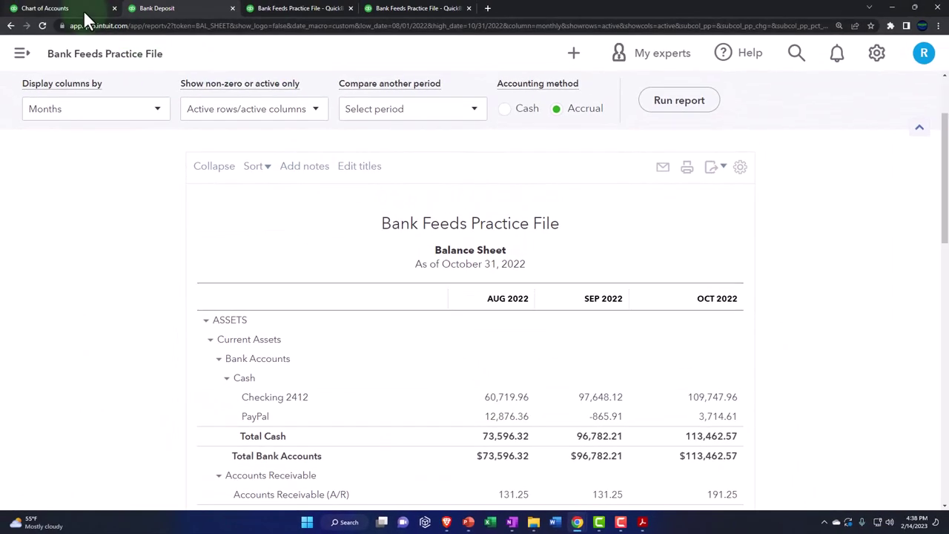
# - Review the reconciliation report's balances as of 08/31/2022 and compare them with the Checking 2412 line on the balance sheet
pyautogui.click(83, 9)
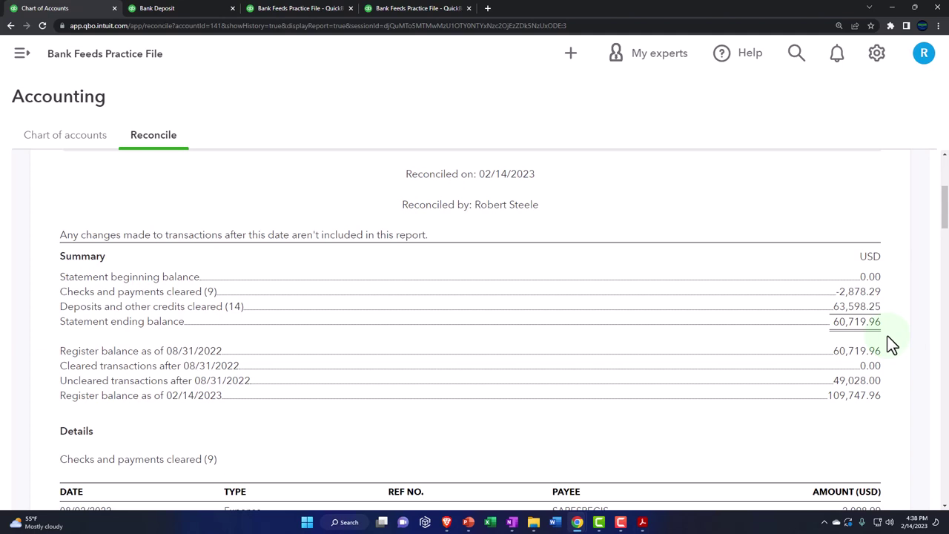
pyautogui.scroll(-1, 887, 338)
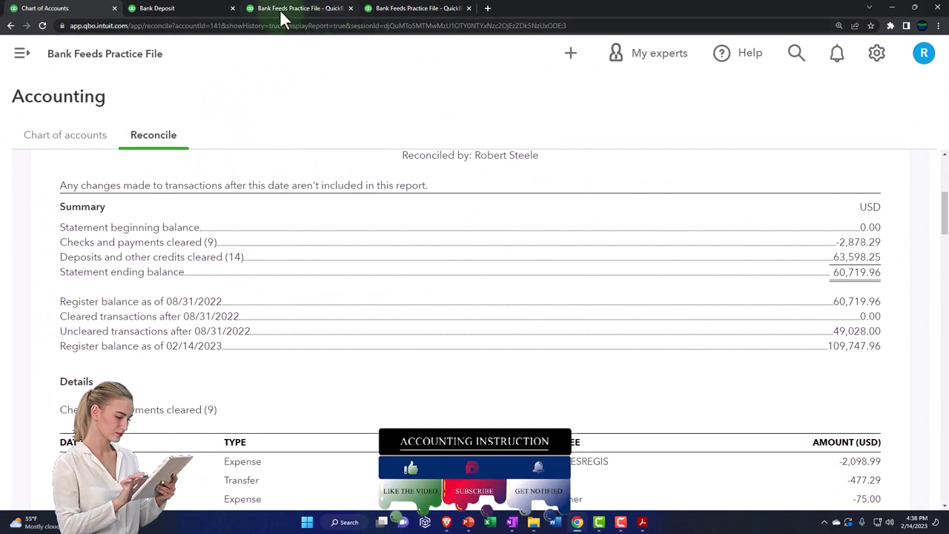
pyautogui.click(181, 10)
pyautogui.scroll(-1, 438, 317)
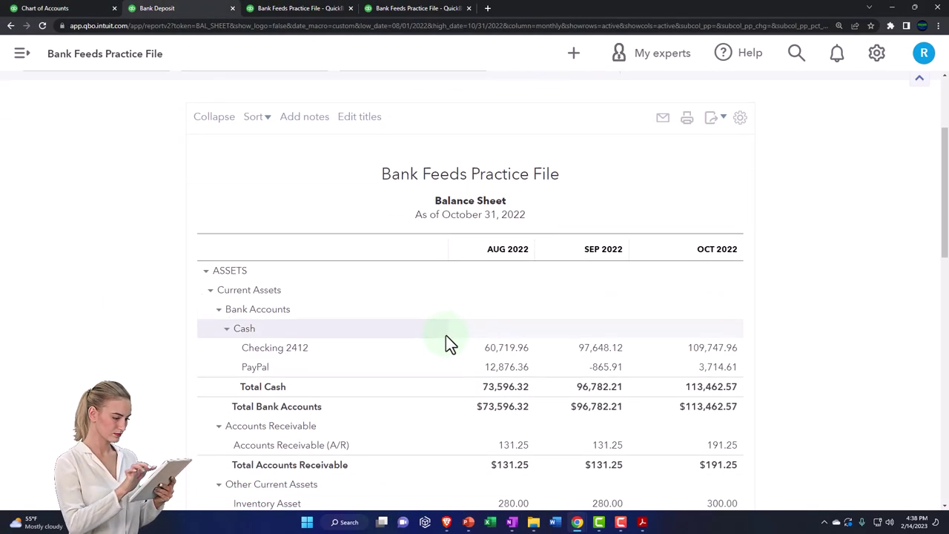